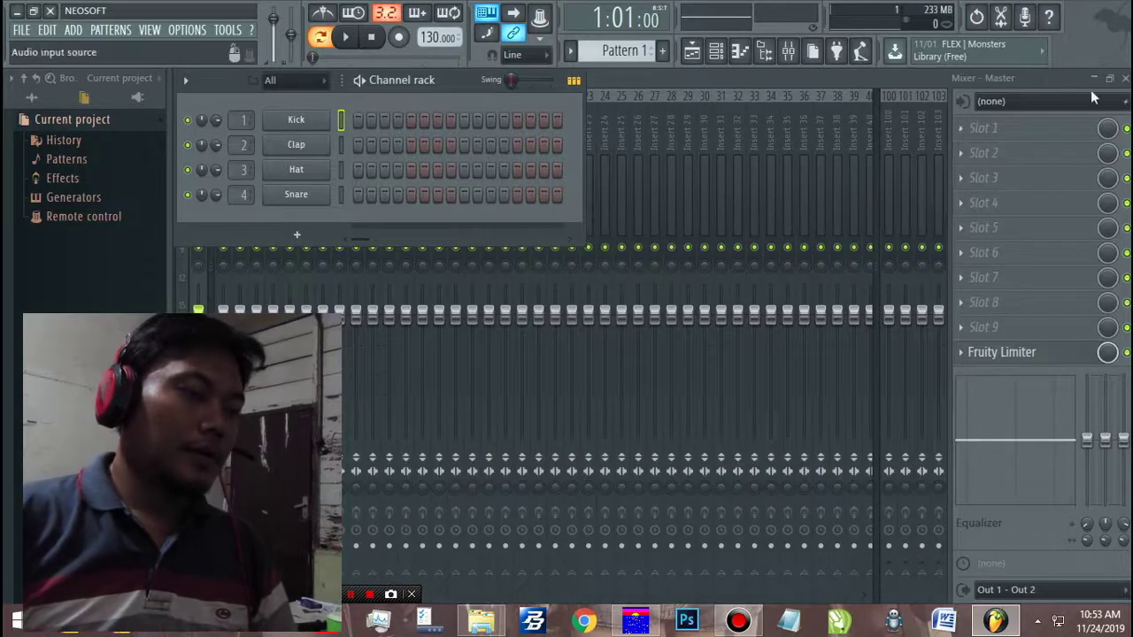
Step: Close the mixer and replace the Kick channel with the FPC drum plugin
{"action": "left_click", "coordinate": [1125, 78]}
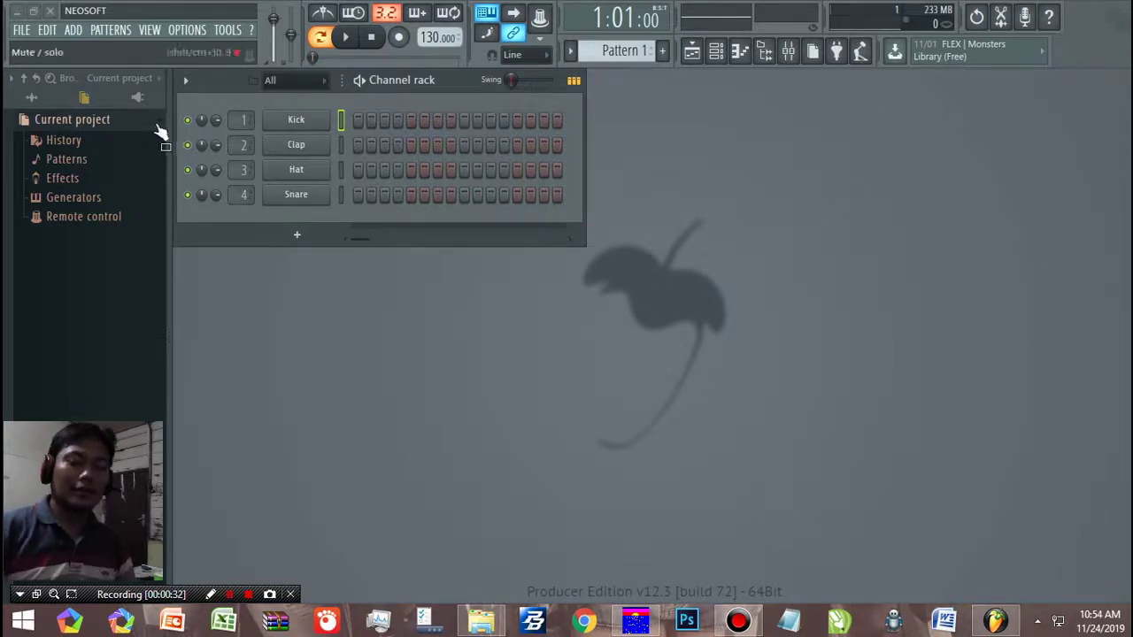
{"action": "right_click", "coordinate": [296, 126]}
{"action": "mouse_move", "coordinate": [431, 254]}
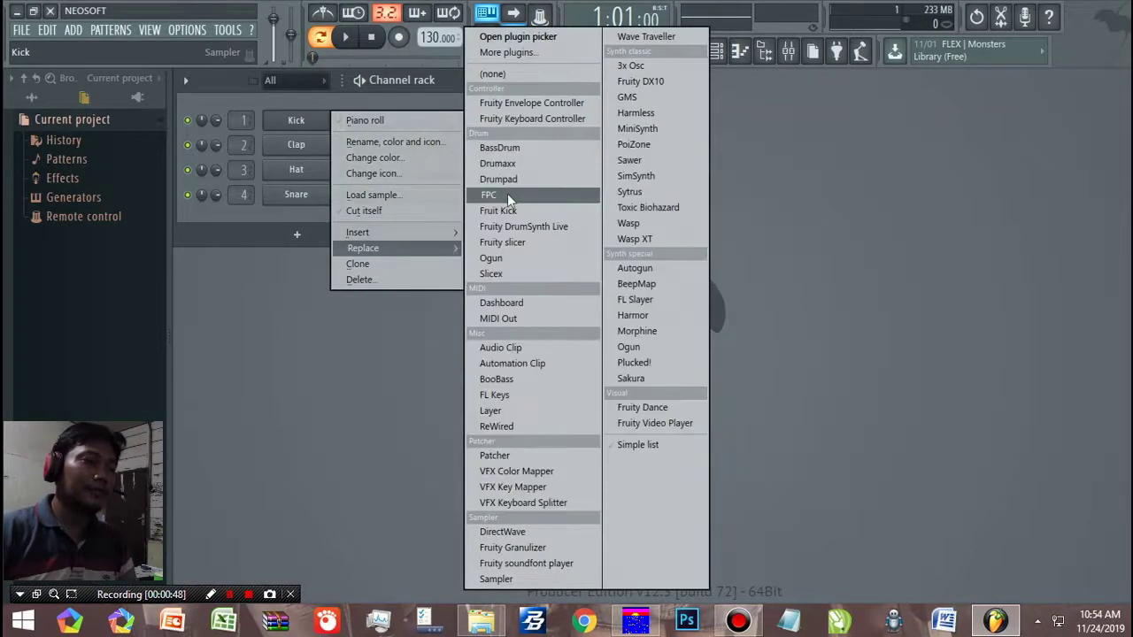
{"action": "left_click", "coordinate": [507, 193]}
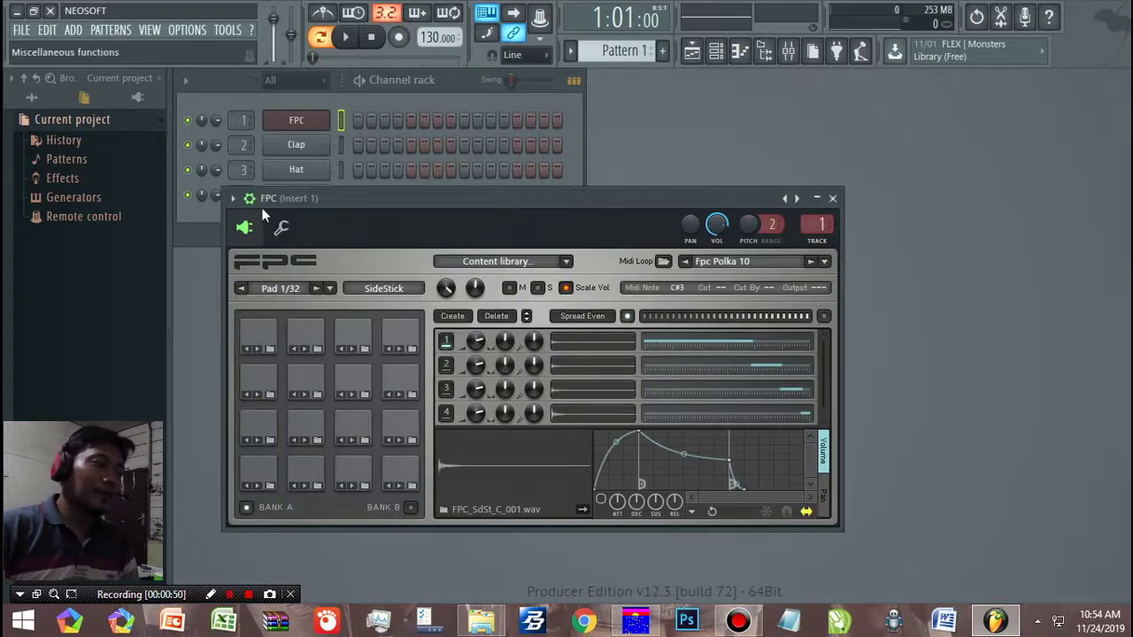
Step: Load the HQ Jazz Kit preset in FPC and close its window
{"action": "left_click", "coordinate": [232, 198]}
{"action": "mouse_move", "coordinate": [262, 254]}
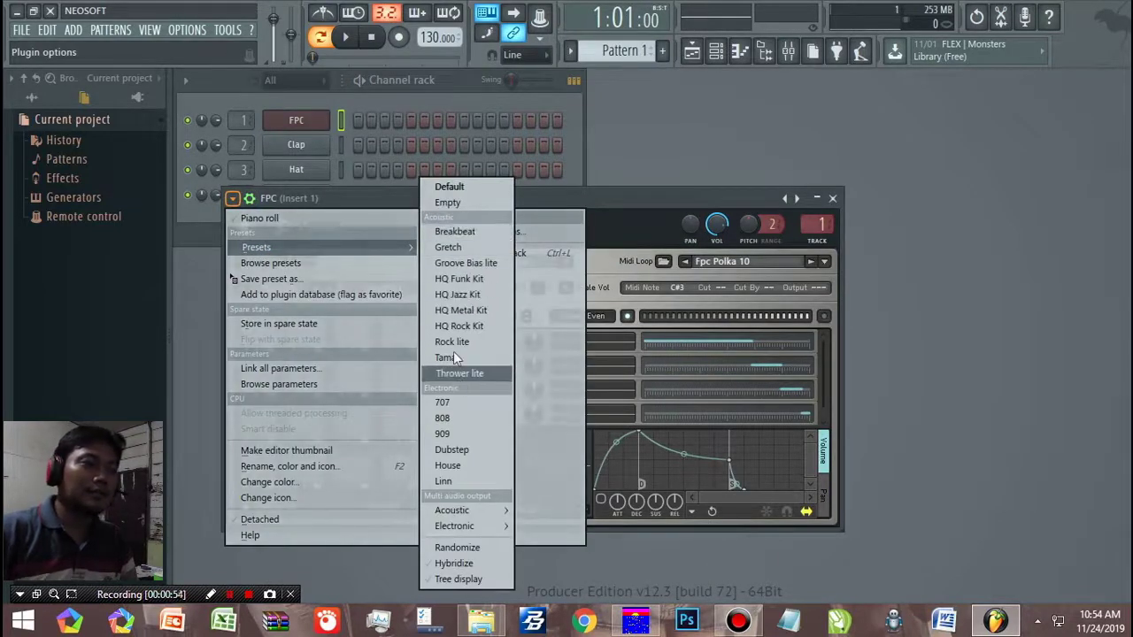
{"action": "left_click", "coordinate": [459, 295]}
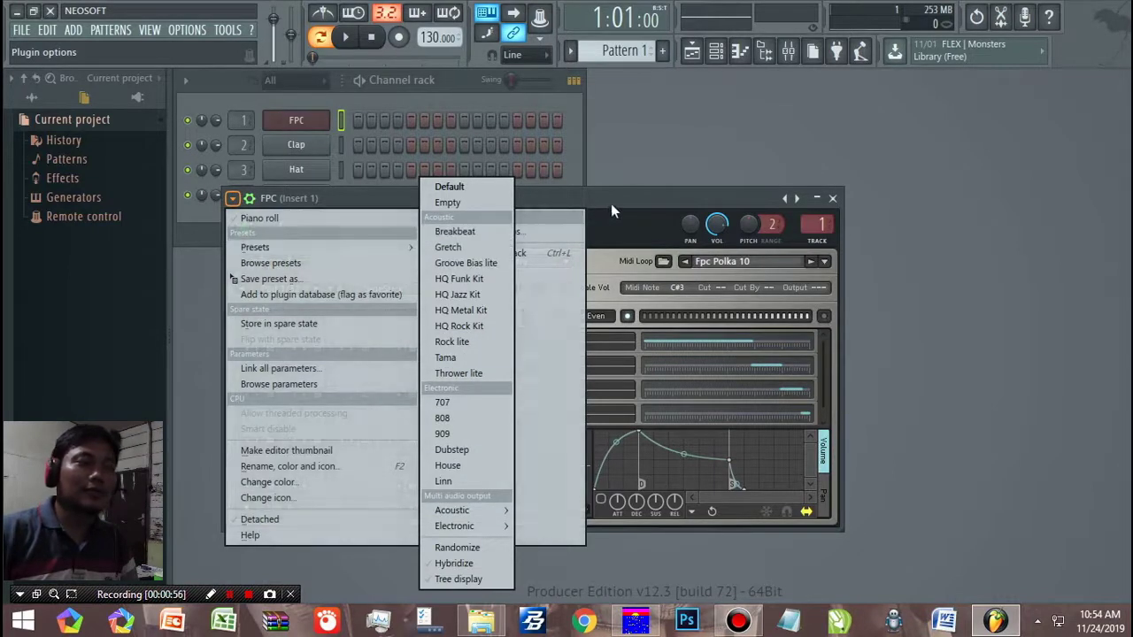
{"action": "left_click", "coordinate": [833, 199]}
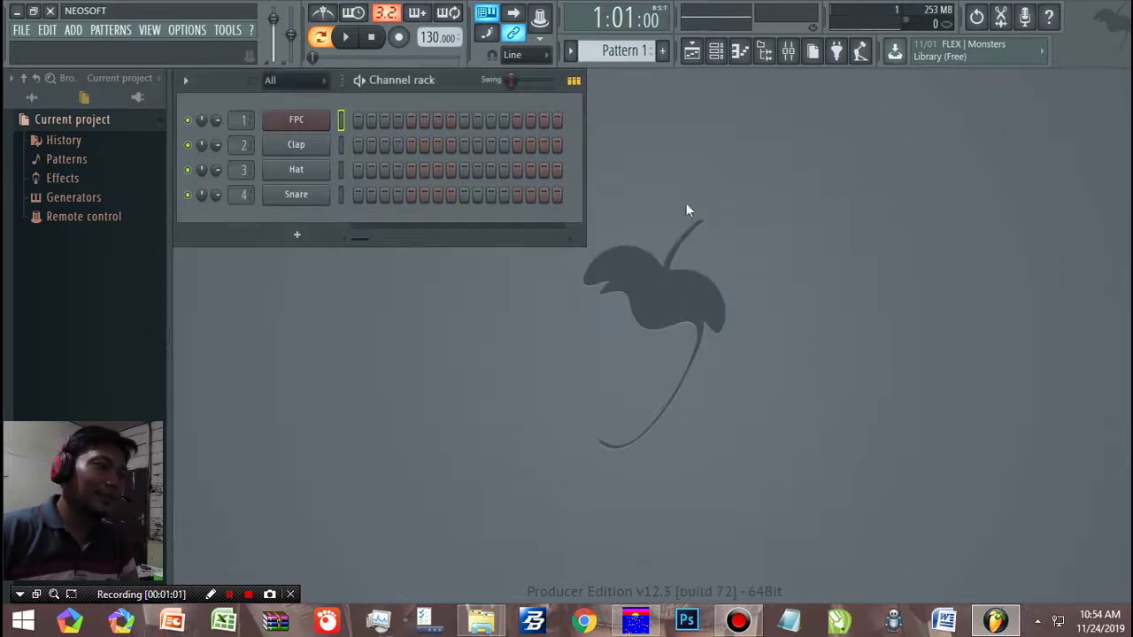
Step: Replace the Clap channel with the Slayer2 guitar plugin and move its window up to show more of it
{"action": "right_click", "coordinate": [299, 146]}
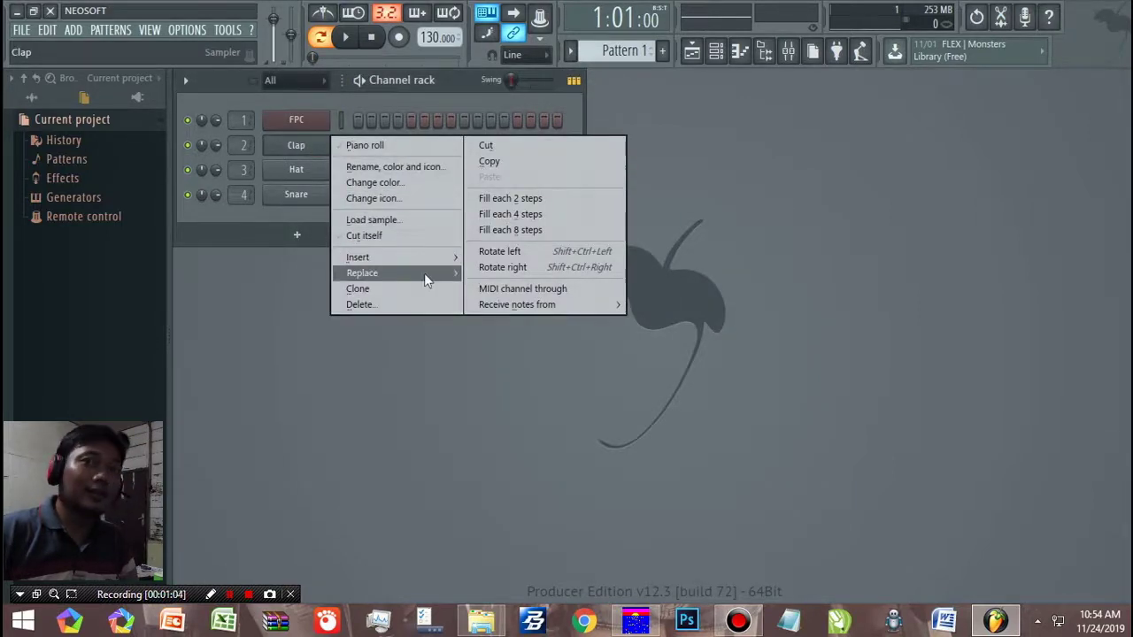
{"action": "mouse_move", "coordinate": [424, 273]}
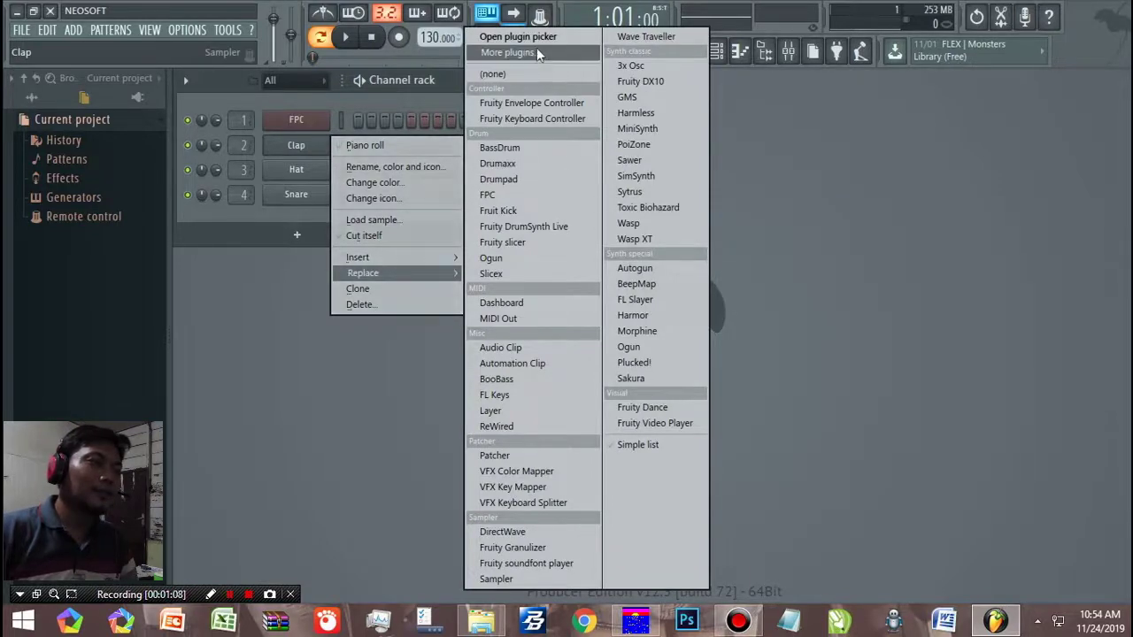
{"action": "left_click", "coordinate": [537, 54]}
{"action": "scroll", "coordinate": [532, 199], "scroll_direction": "down", "scroll_amount": 5}
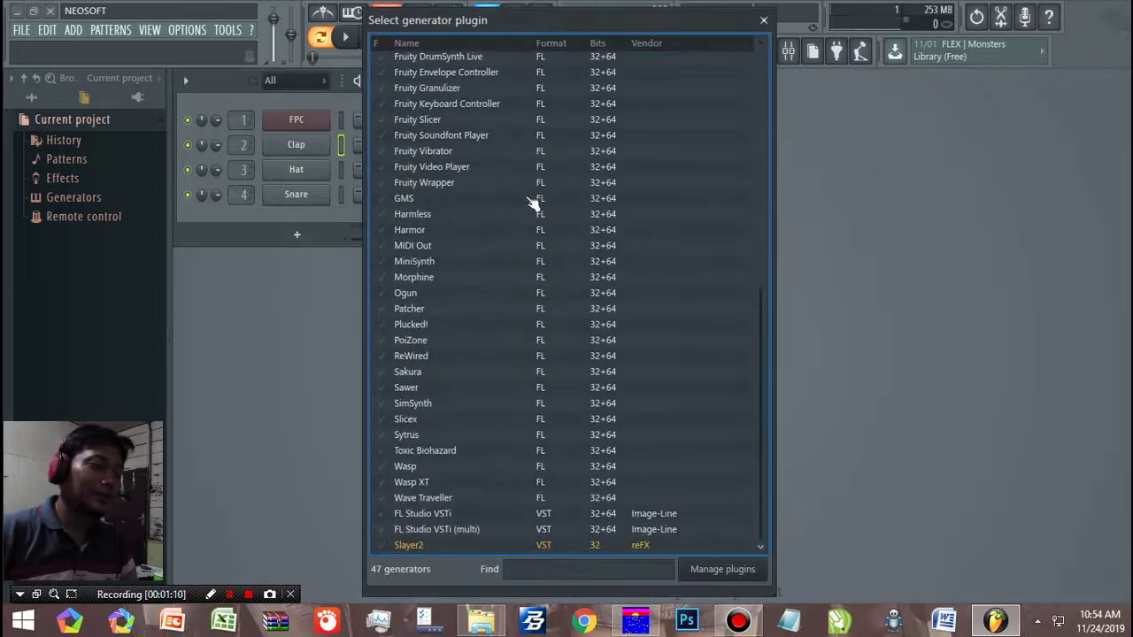
{"action": "double_click", "coordinate": [432, 545]}
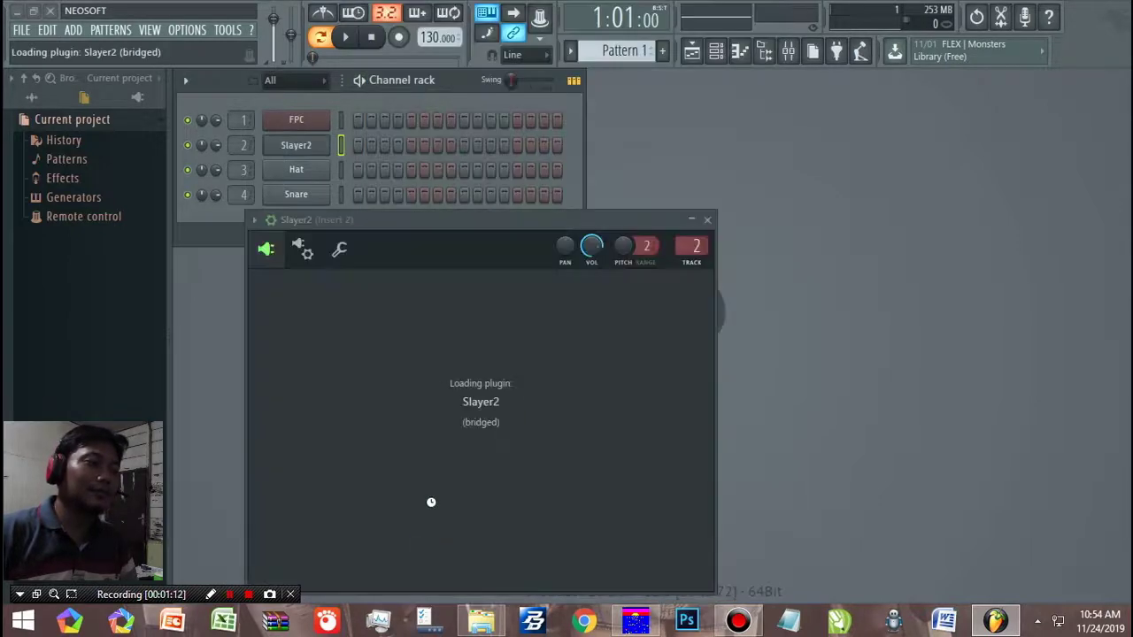
{"action": "left_click_drag", "start_coordinate": [478, 221], "coordinate": [469, 113]}
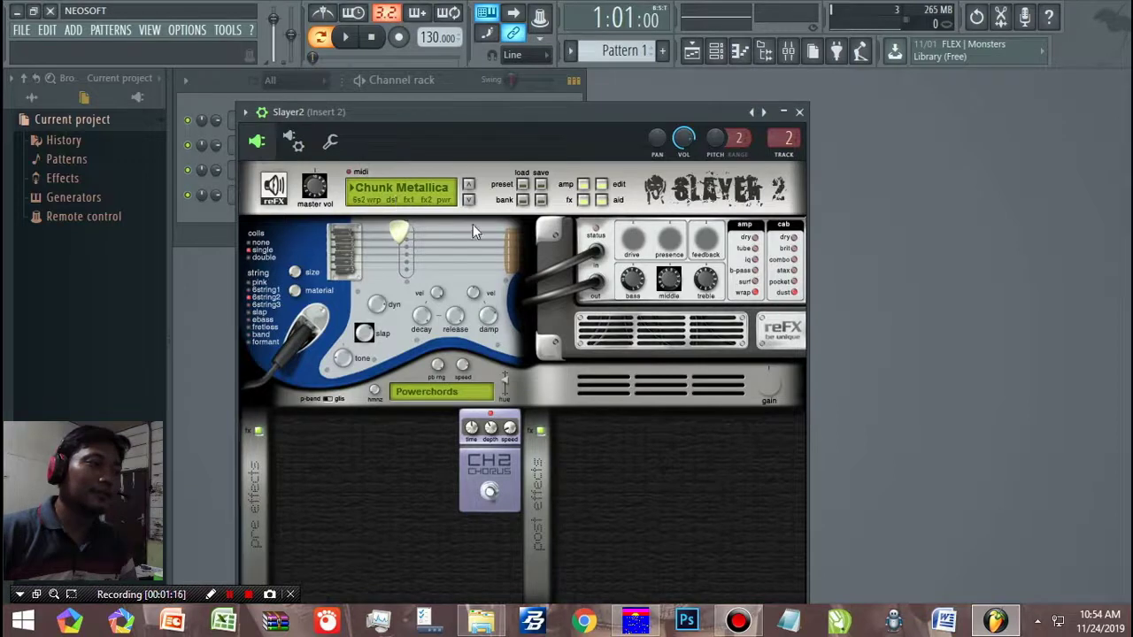
Step: Set the Slayer2 amp EQ to 6.0 dB middle, -1.5 dB bass and 18.0 dB treble
{"action": "mouse_move", "coordinate": [667, 286]}
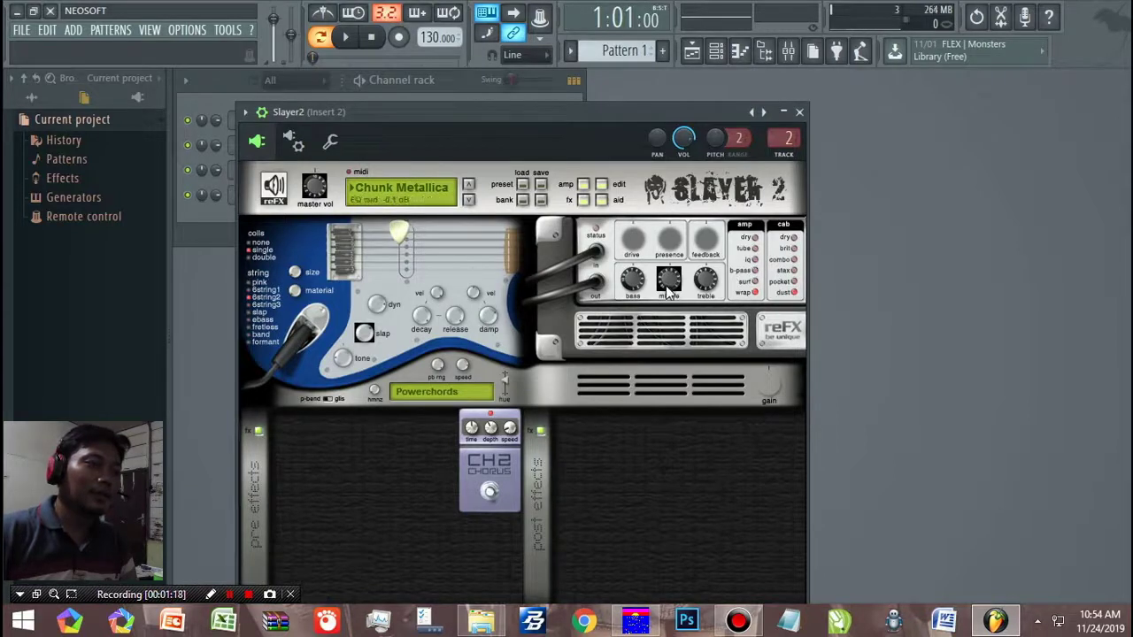
{"action": "left_click_drag", "start_coordinate": [667, 281], "coordinate": [656, 255]}
{"action": "mouse_move", "coordinate": [632, 288]}
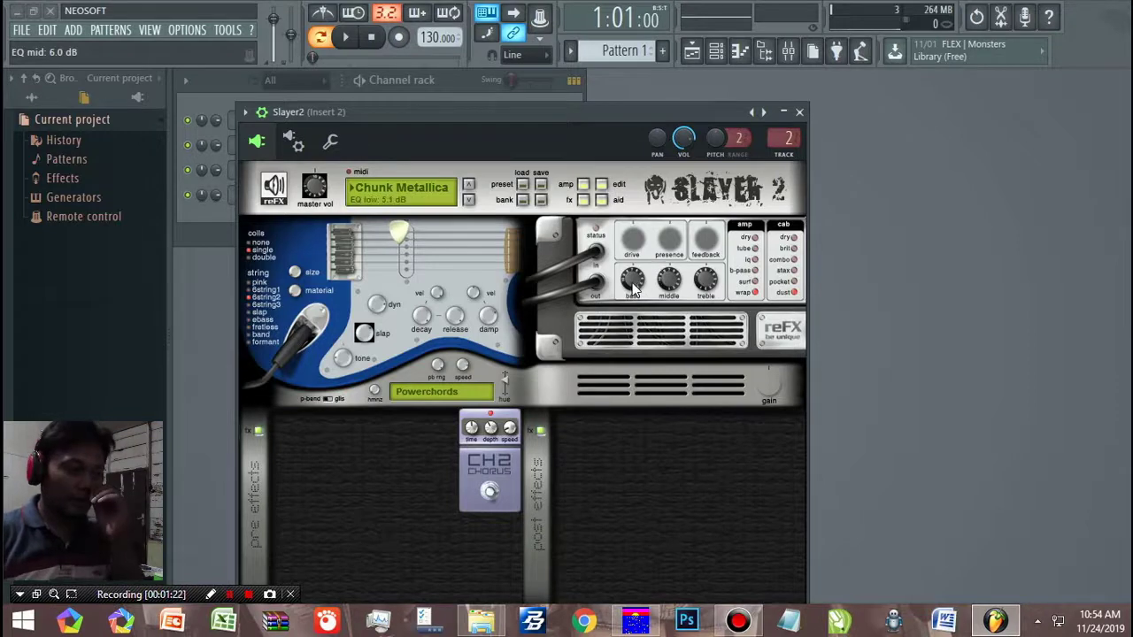
{"action": "left_click_drag", "start_coordinate": [632, 288], "coordinate": [636, 312]}
{"action": "mouse_move", "coordinate": [721, 274]}
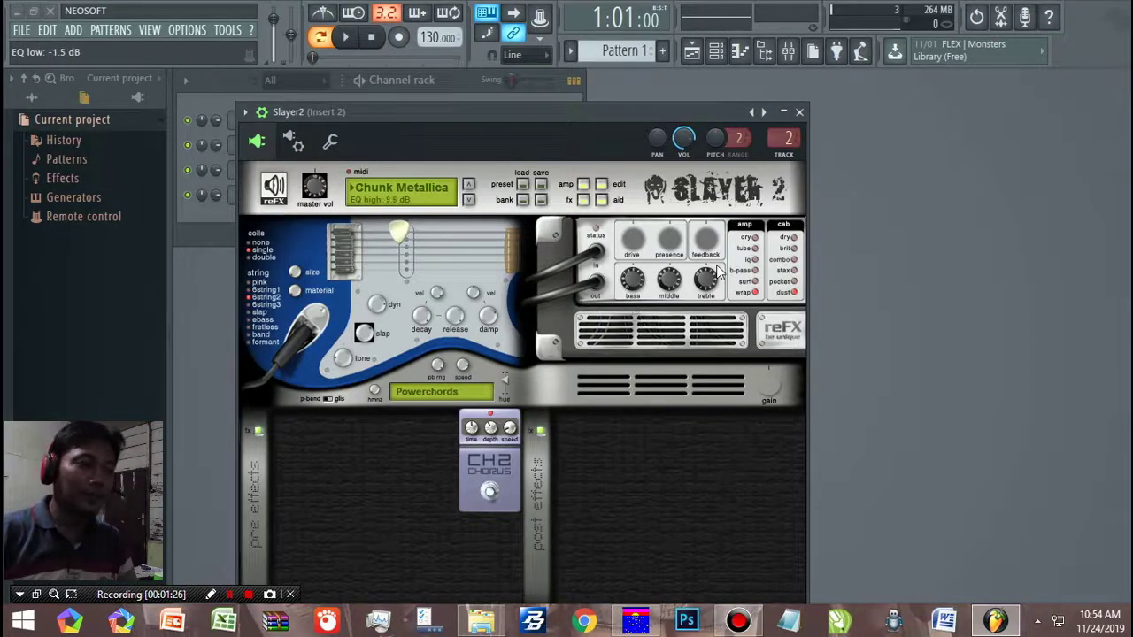
{"action": "left_click_drag", "start_coordinate": [716, 292], "coordinate": [704, 255]}
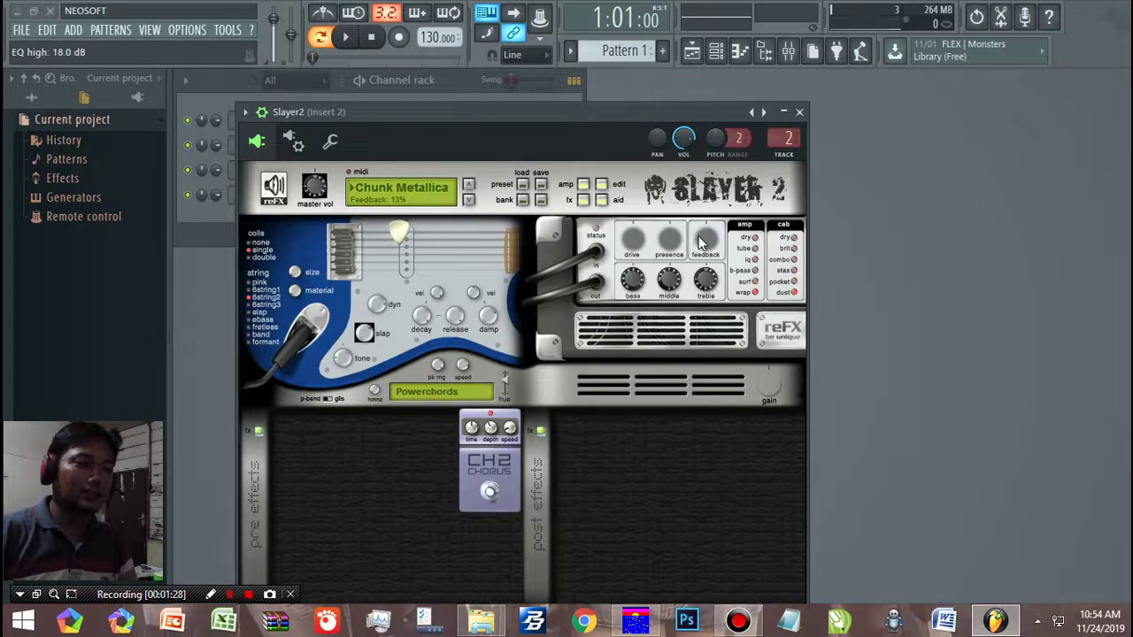
Step: Choose the tube amp, combo cabinet and double coils in Slayer2, and set the pick position to 50%
{"action": "left_click", "coordinate": [793, 260]}
{"action": "left_click", "coordinate": [270, 257]}
{"action": "left_click_drag", "start_coordinate": [410, 272], "coordinate": [437, 275]}
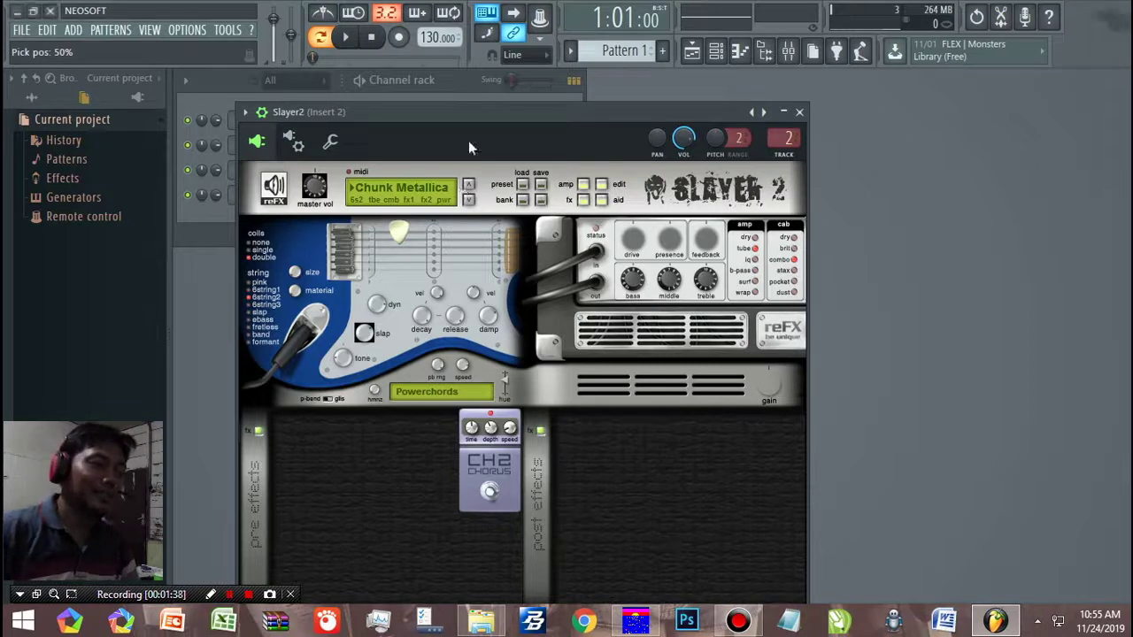
Step: Play several test notes to hear the adjusted Slayer2 guitar sound
{"action": "key", "text": "w"}
{"action": "key", "text": "w"}
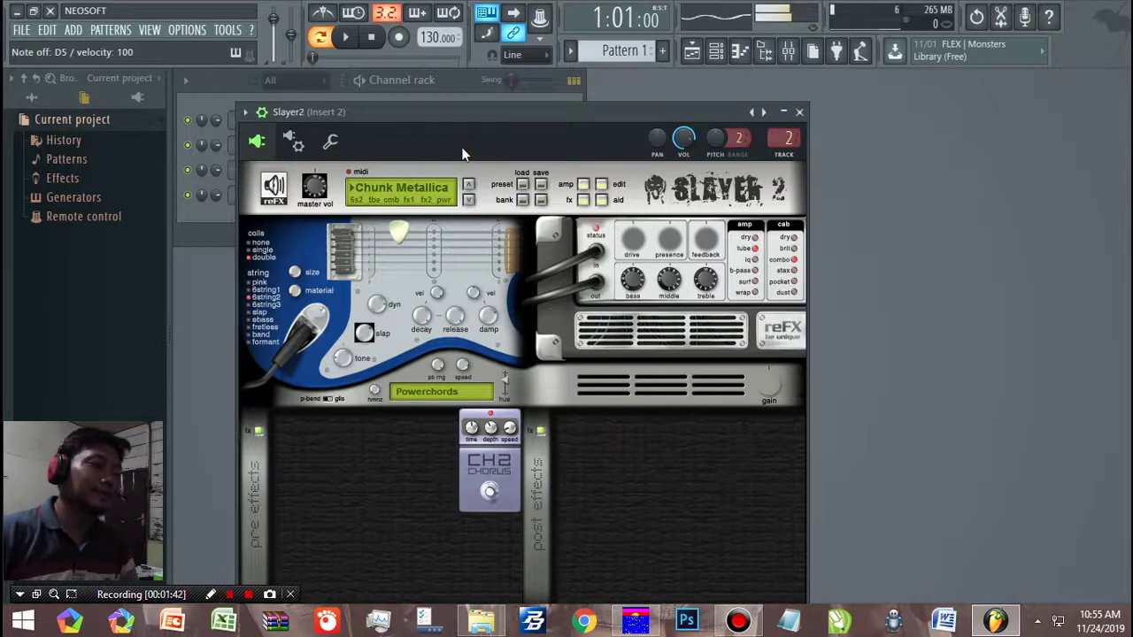
{"action": "key", "text": "w"}
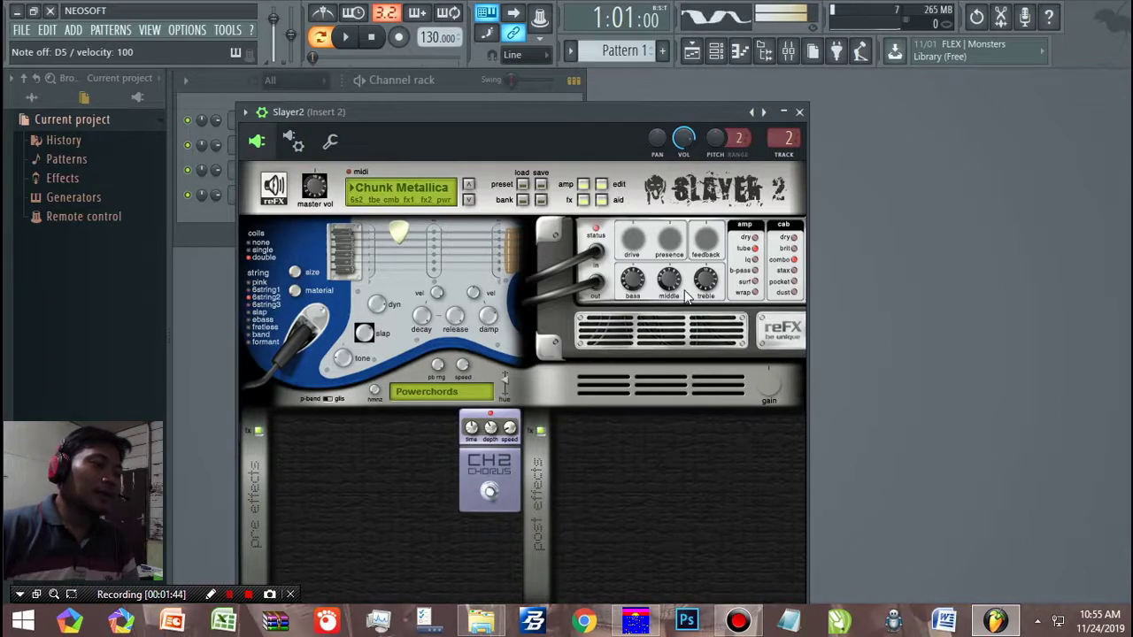
Step: Set the Slayer2 guitar's damping to 85% and its velocity-to-damping amount to 90%
{"action": "left_click_drag", "start_coordinate": [488, 318], "coordinate": [489, 296]}
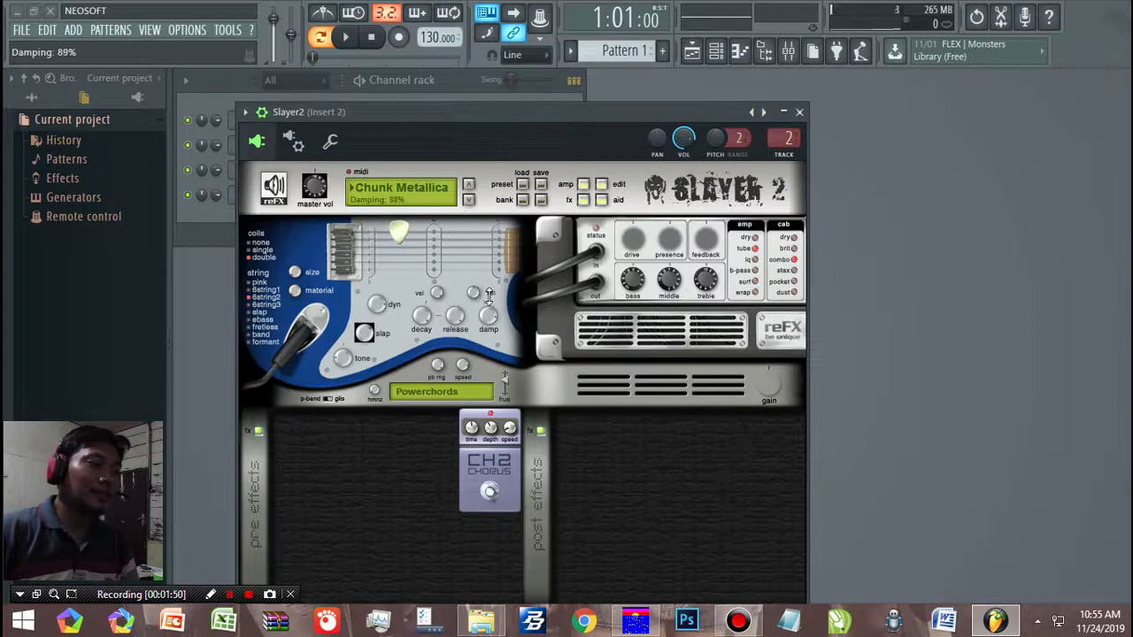
{"action": "left_click_drag", "start_coordinate": [489, 295], "coordinate": [489, 301]}
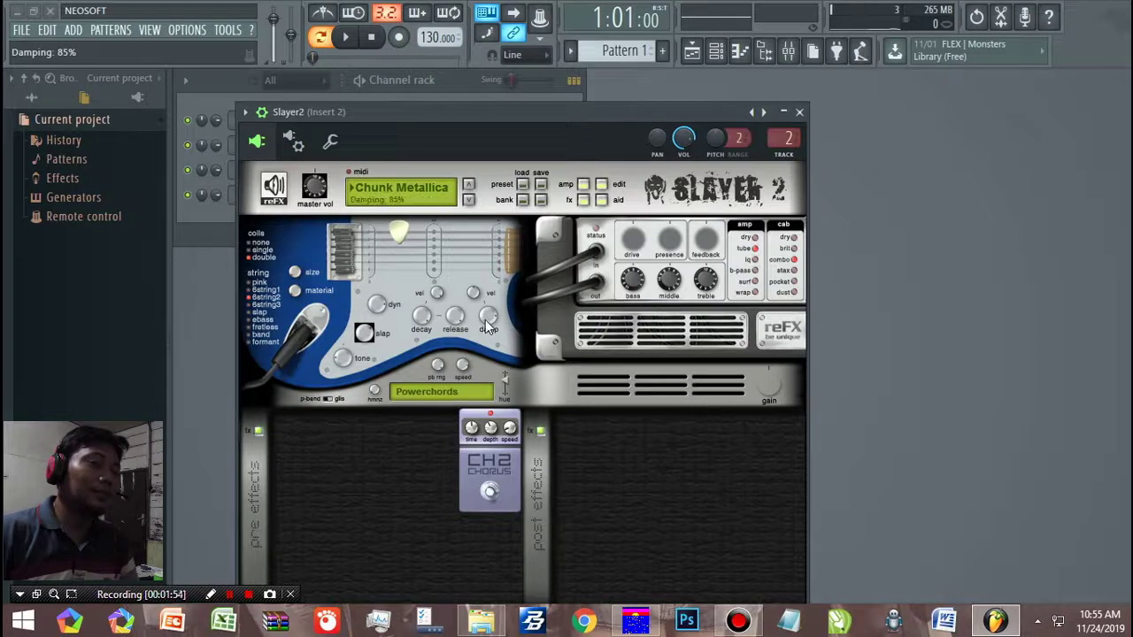
{"action": "left_click_drag", "start_coordinate": [471, 296], "coordinate": [471, 282]}
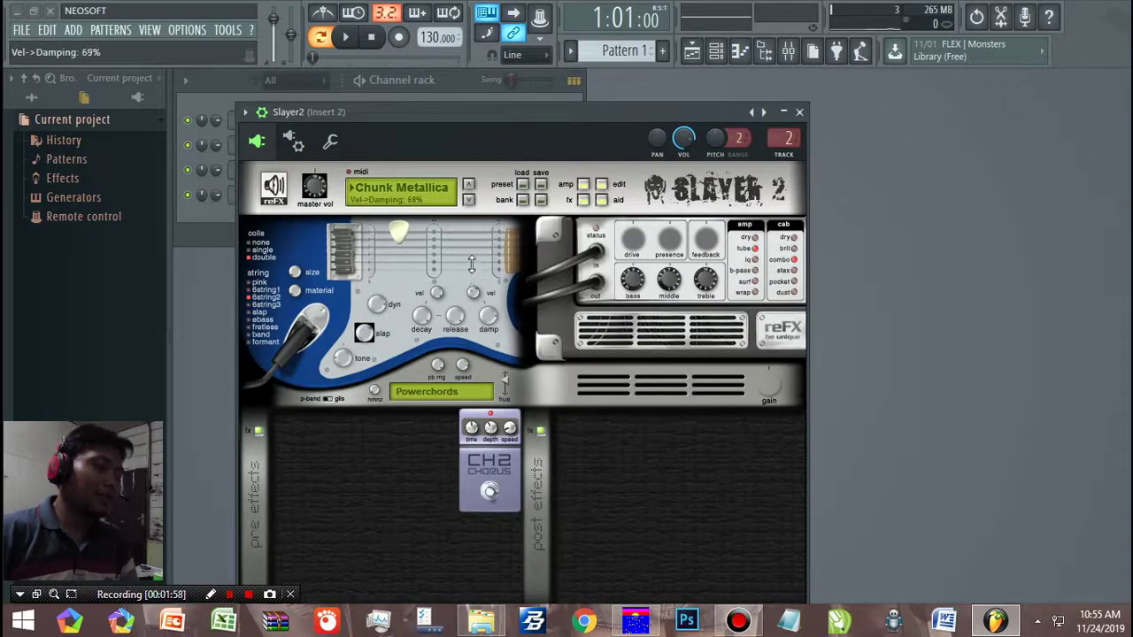
{"action": "left_click_drag", "start_coordinate": [474, 255], "coordinate": [475, 237]}
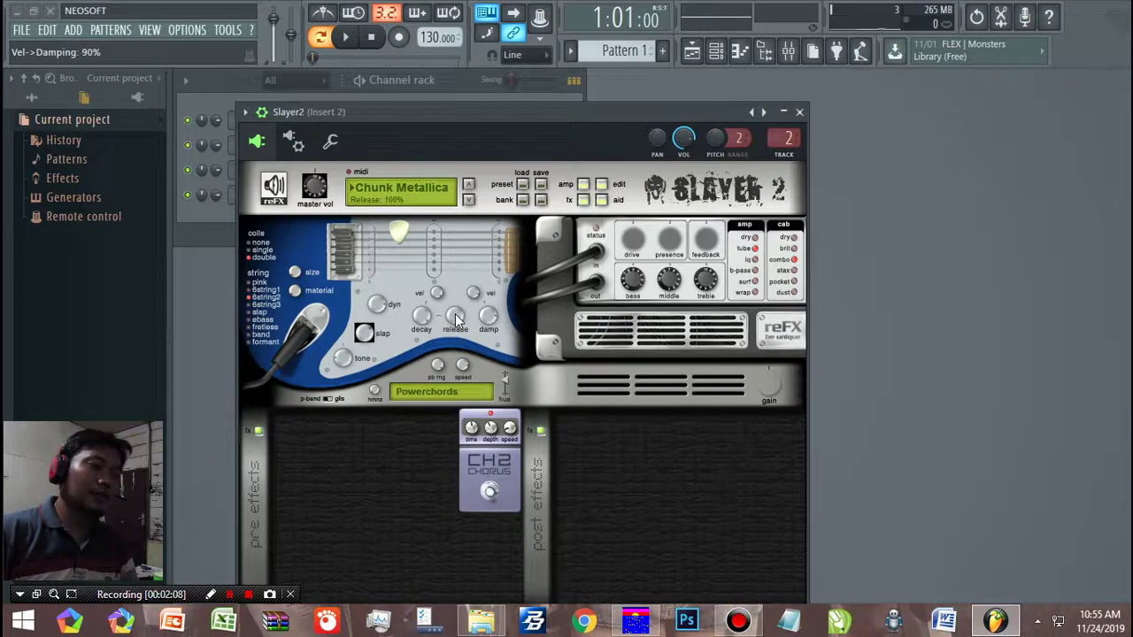
Step: Set the Slayer2 guitar's release to 85% and its decay to 80%
{"action": "left_click_drag", "start_coordinate": [455, 316], "coordinate": [455, 331]}
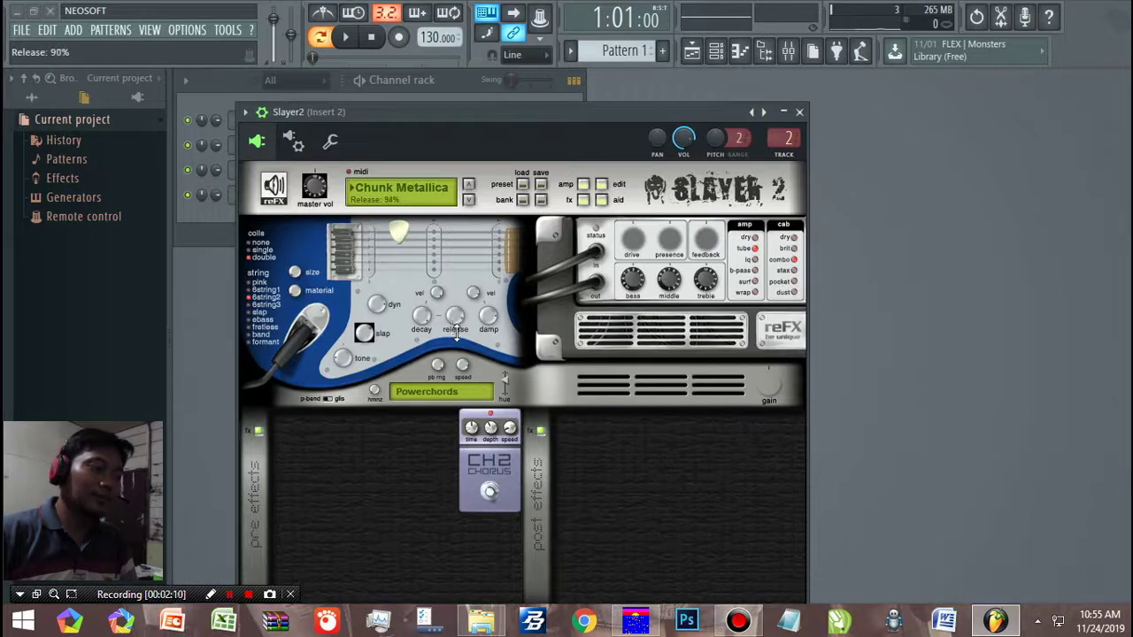
{"action": "left_click_drag", "start_coordinate": [459, 338], "coordinate": [460, 346]}
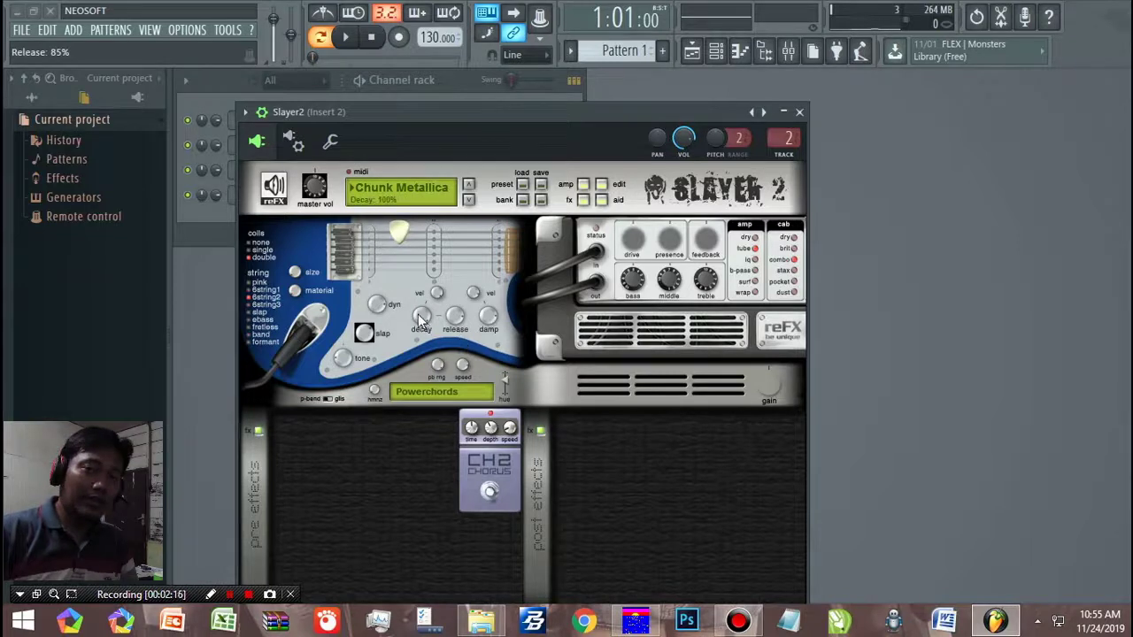
{"action": "left_click_drag", "start_coordinate": [421, 320], "coordinate": [417, 344]}
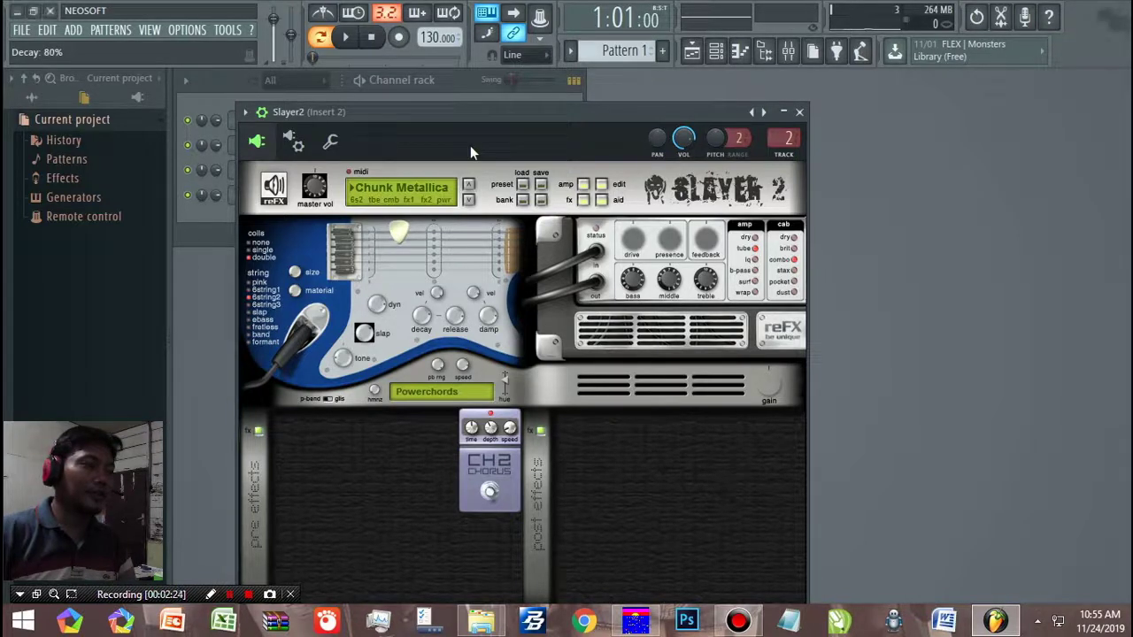
Step: Play a test note with the new guitar settings and close the Slayer2 window
{"action": "key", "text": "x"}
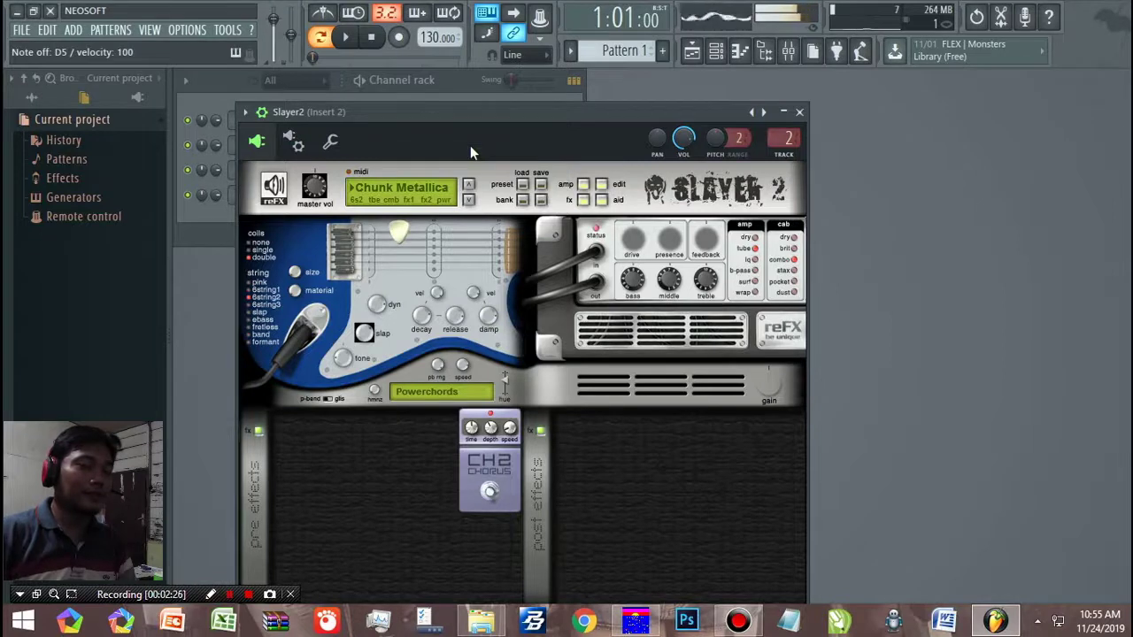
{"action": "mouse_move", "coordinate": [629, 246]}
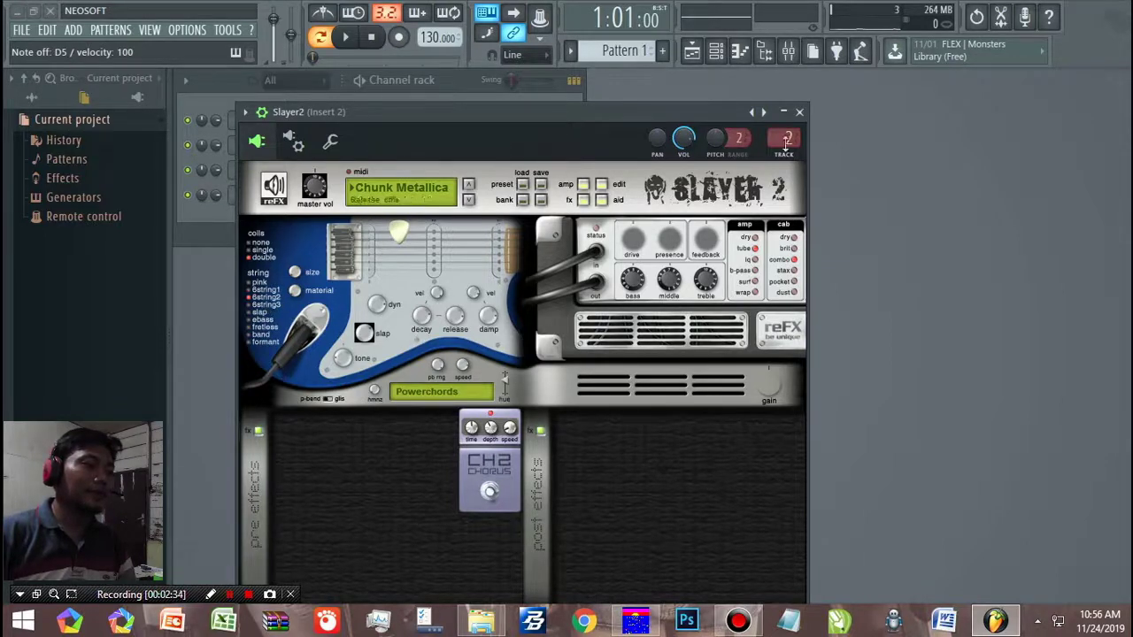
{"action": "left_click", "coordinate": [800, 113]}
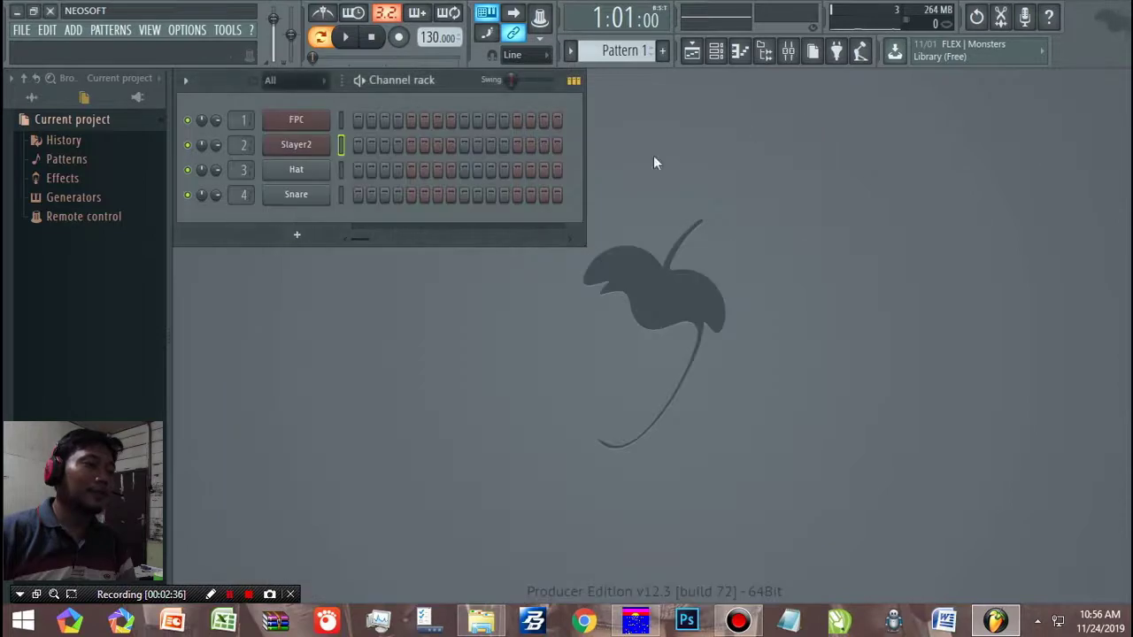
Step: Replace the Hat channel with the BooBass plugin
{"action": "right_click", "coordinate": [293, 176]}
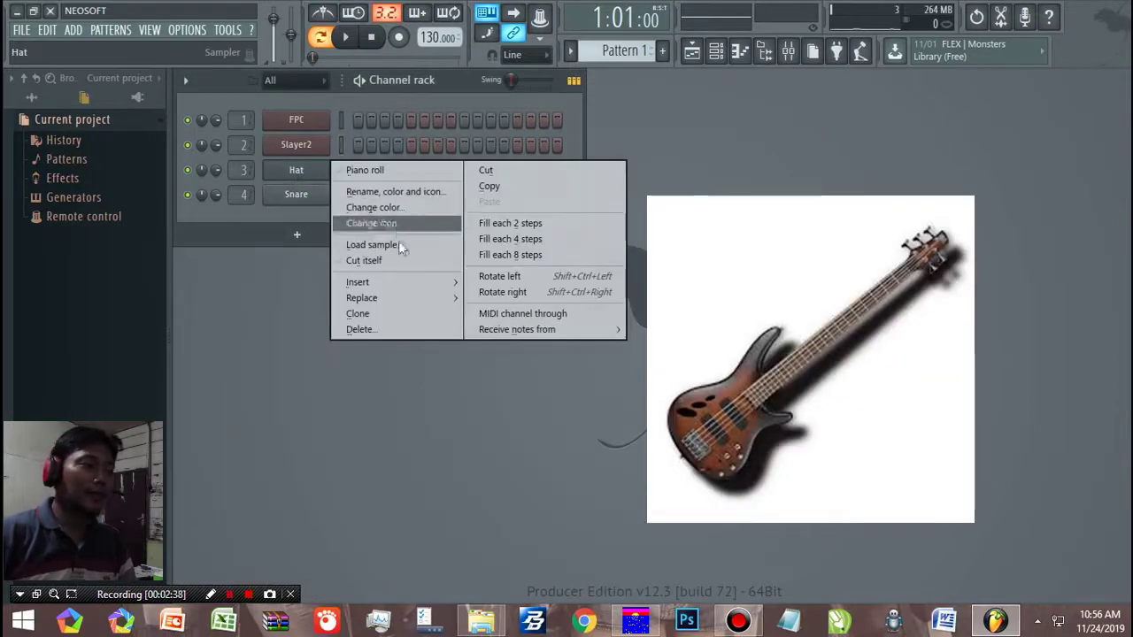
{"action": "mouse_move", "coordinate": [409, 301]}
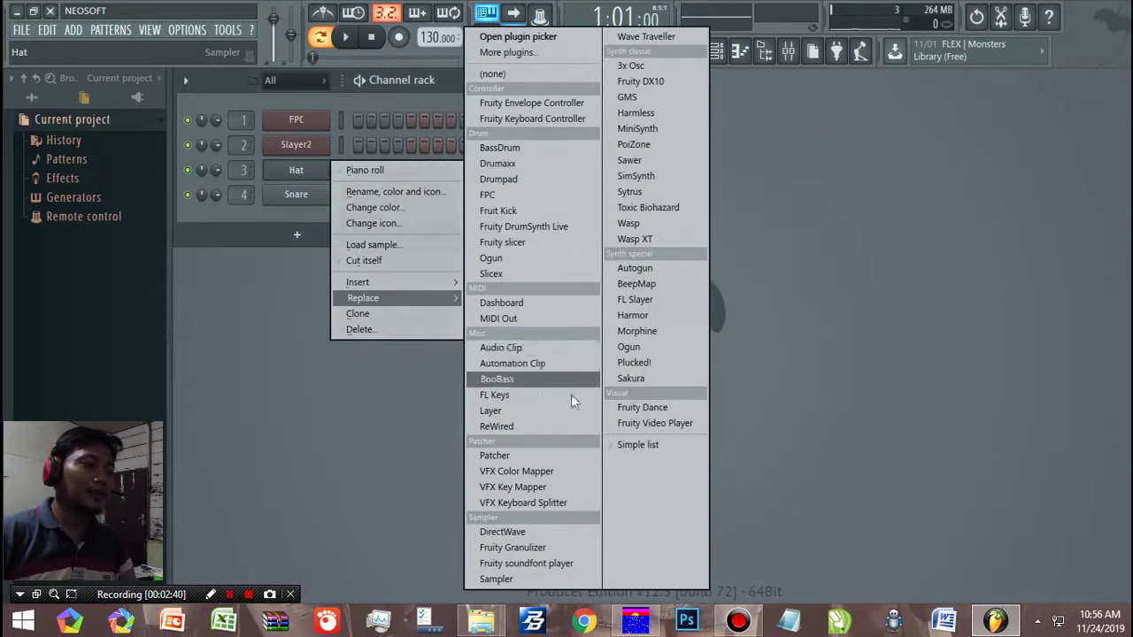
{"action": "left_click", "coordinate": [533, 379]}
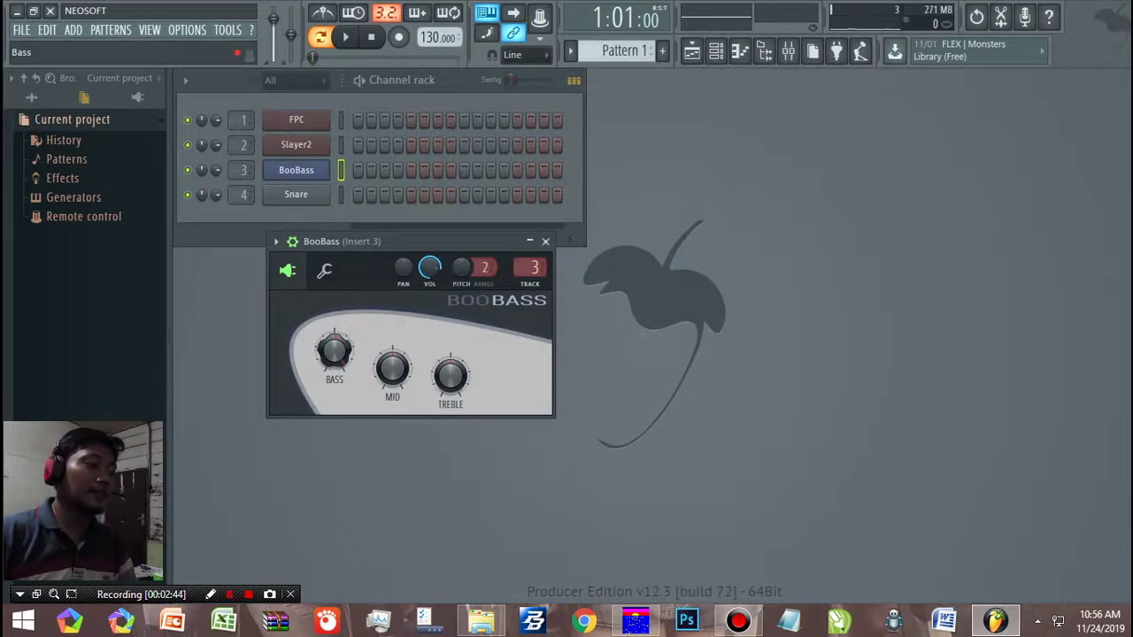
Step: Turn down BooBass's mid and treble, play a few test notes and close its window
{"action": "left_click_drag", "start_coordinate": [389, 372], "coordinate": [444, 387]}
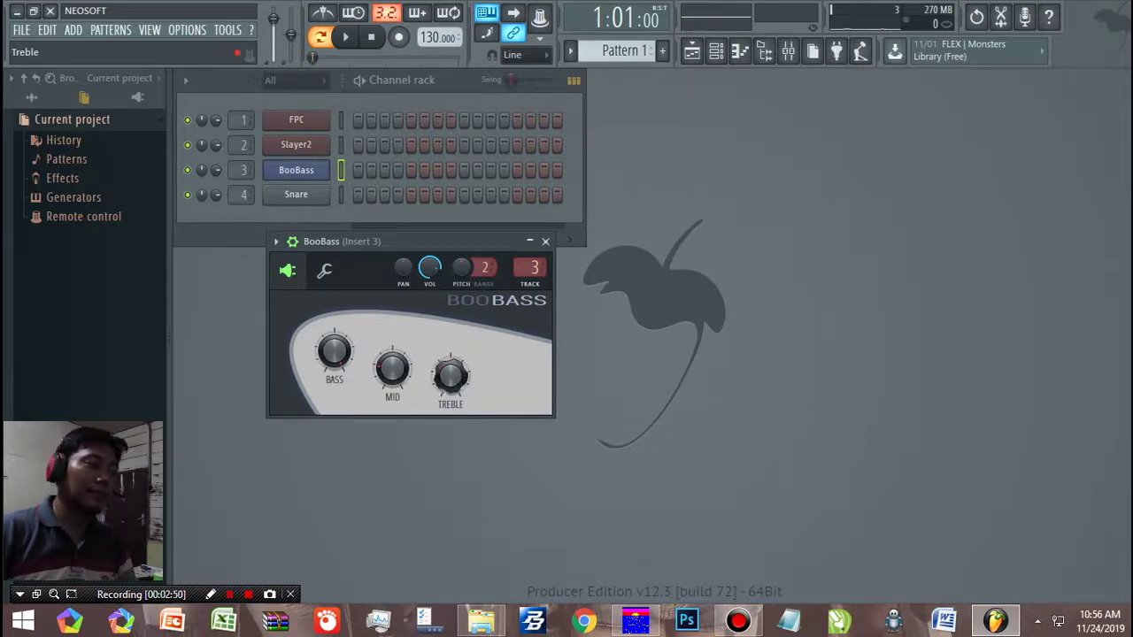
{"action": "key", "text": "z"}
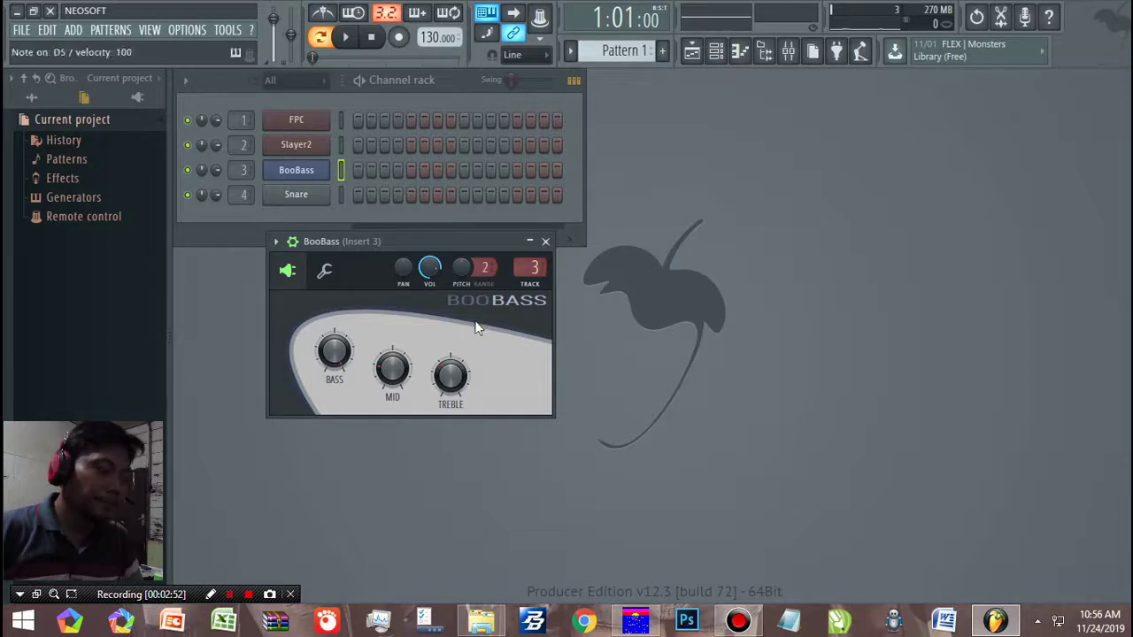
{"action": "key", "text": "x"}
{"action": "key", "text": "c"}
{"action": "left_click", "coordinate": [546, 241]}
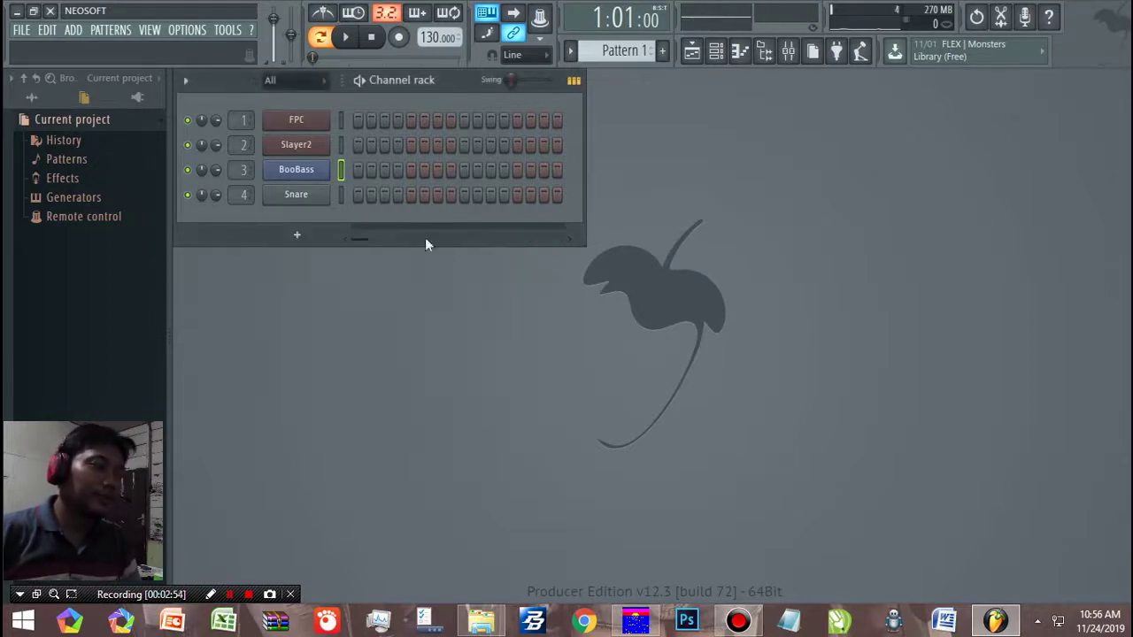
Step: Replace the Snare channel with the FL Keys plugin and close its window
{"action": "right_click", "coordinate": [305, 197]}
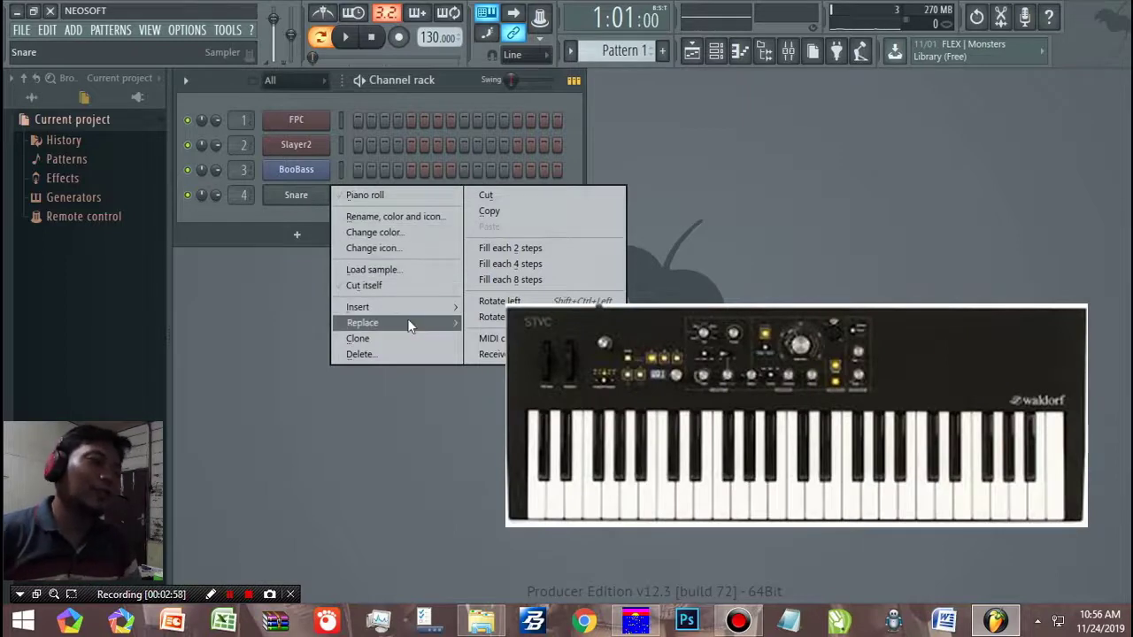
{"action": "mouse_move", "coordinate": [409, 326]}
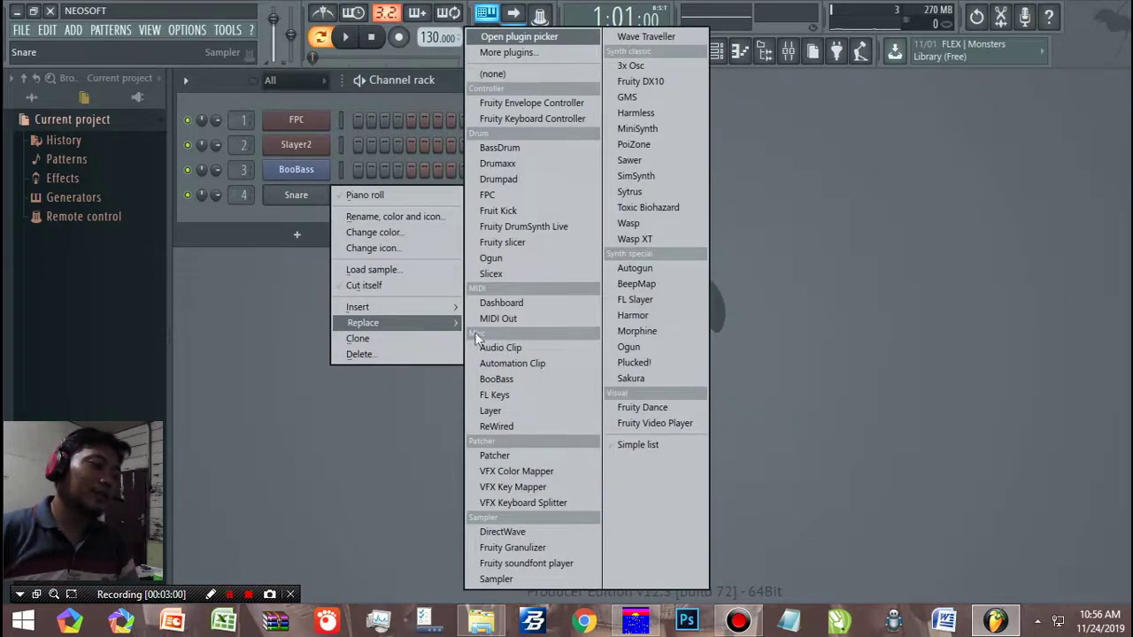
{"action": "left_click", "coordinate": [531, 396]}
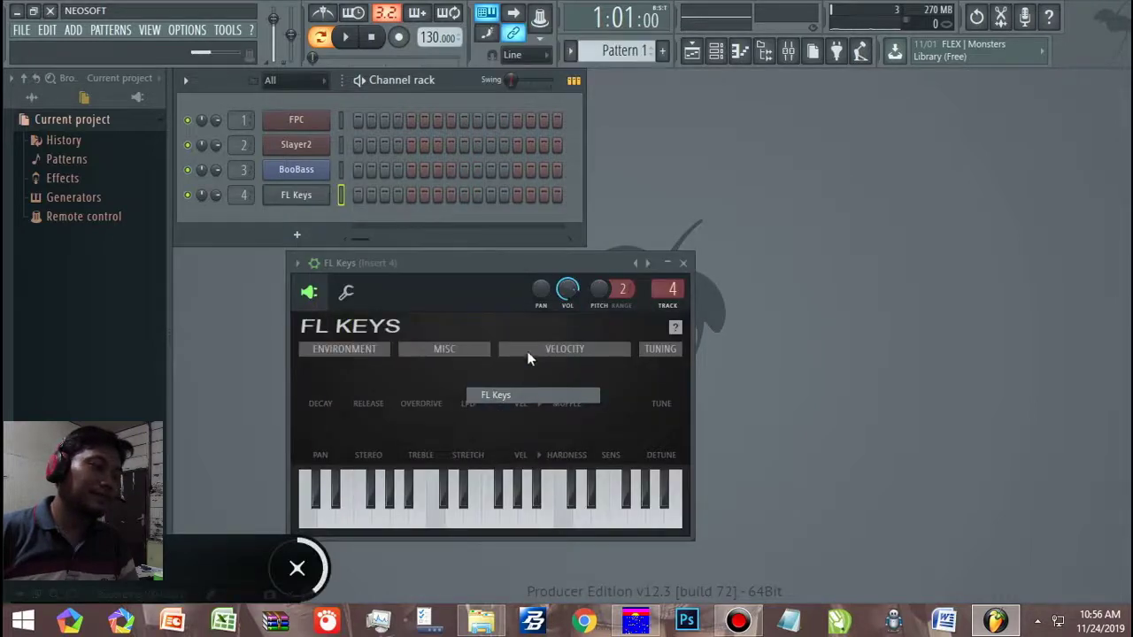
{"action": "left_click", "coordinate": [684, 264]}
Step: Play a few test notes on the FL Keys channel
{"action": "key", "text": "z"}
{"action": "key", "text": "c"}
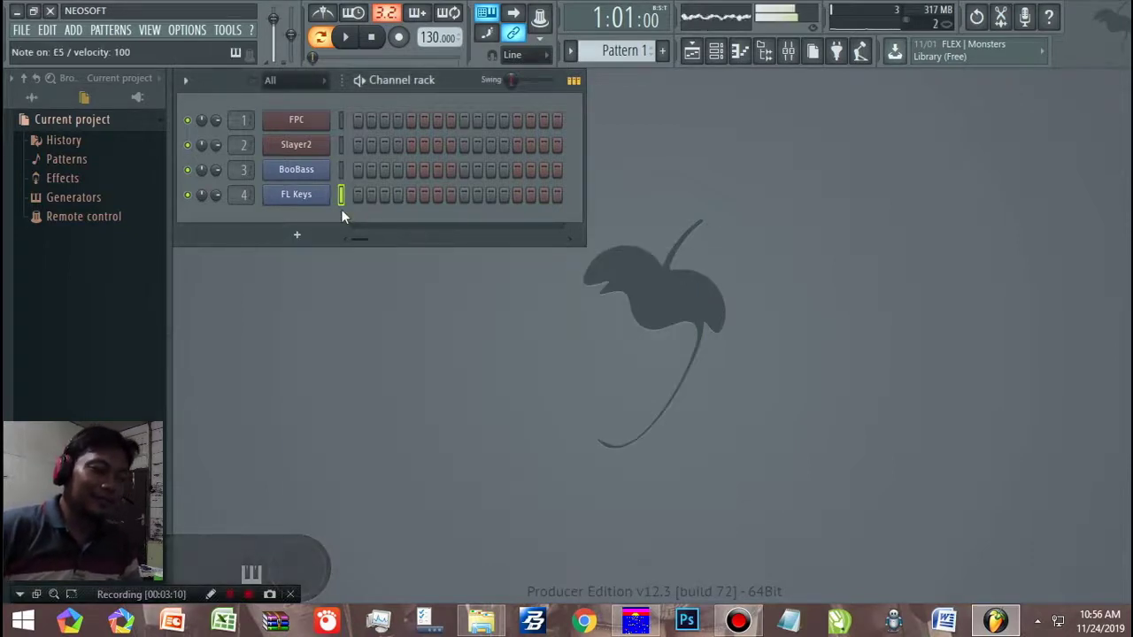
{"action": "key", "text": "b"}
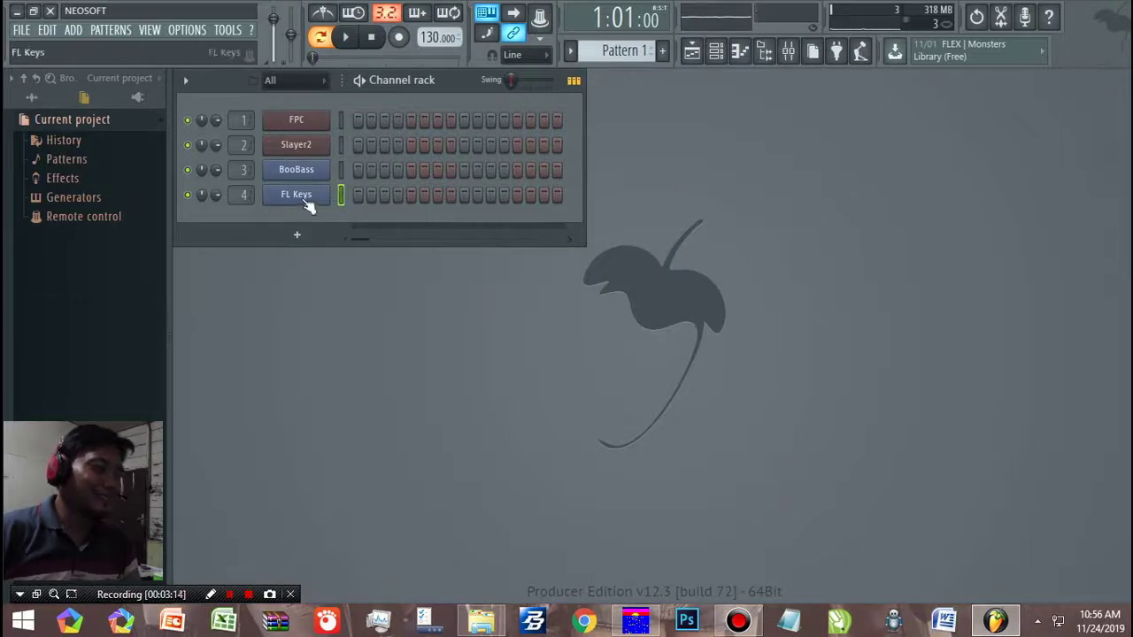
Step: Add a Sytrus channel to the rack and load its Octaver orchestra preset
{"action": "left_click", "coordinate": [67, 31]}
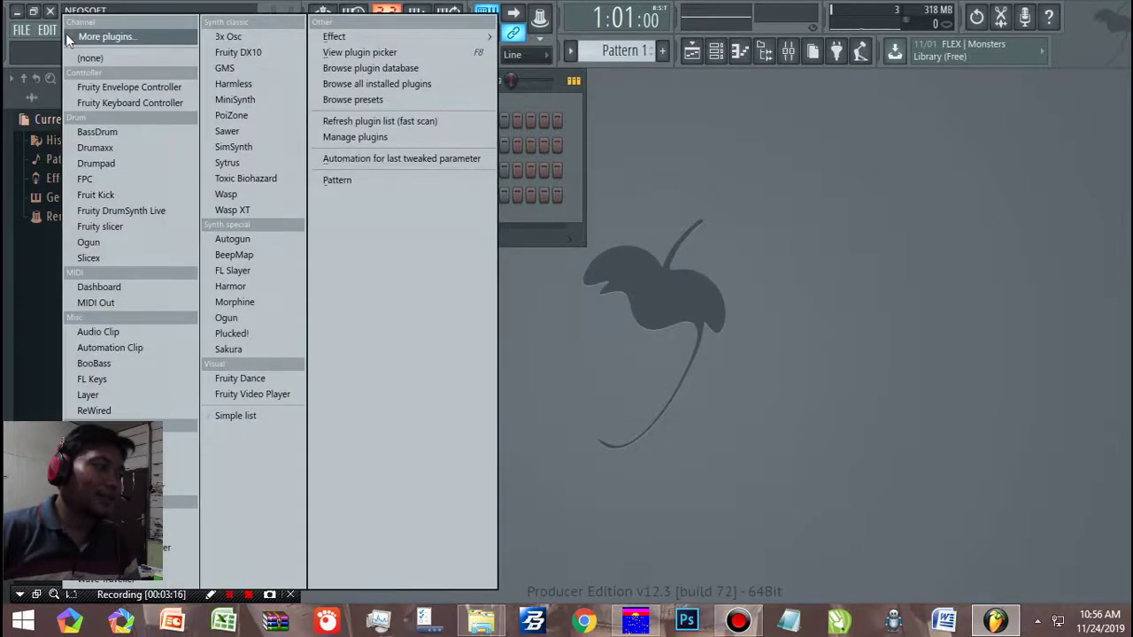
{"action": "left_click", "coordinate": [228, 164]}
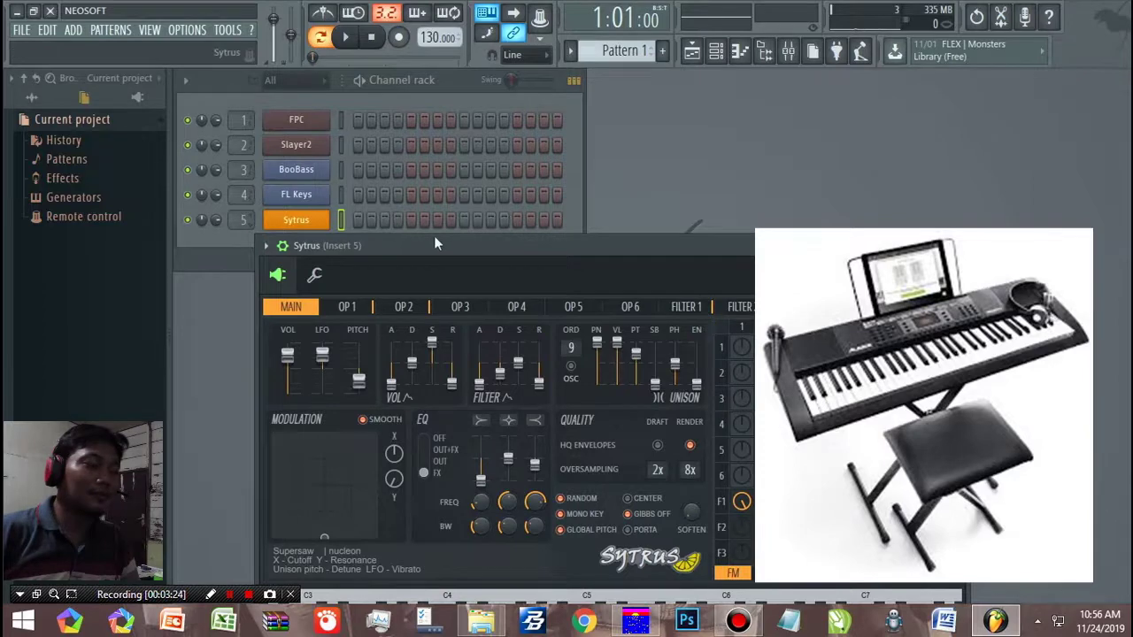
{"action": "left_click_drag", "start_coordinate": [442, 244], "coordinate": [385, 134]}
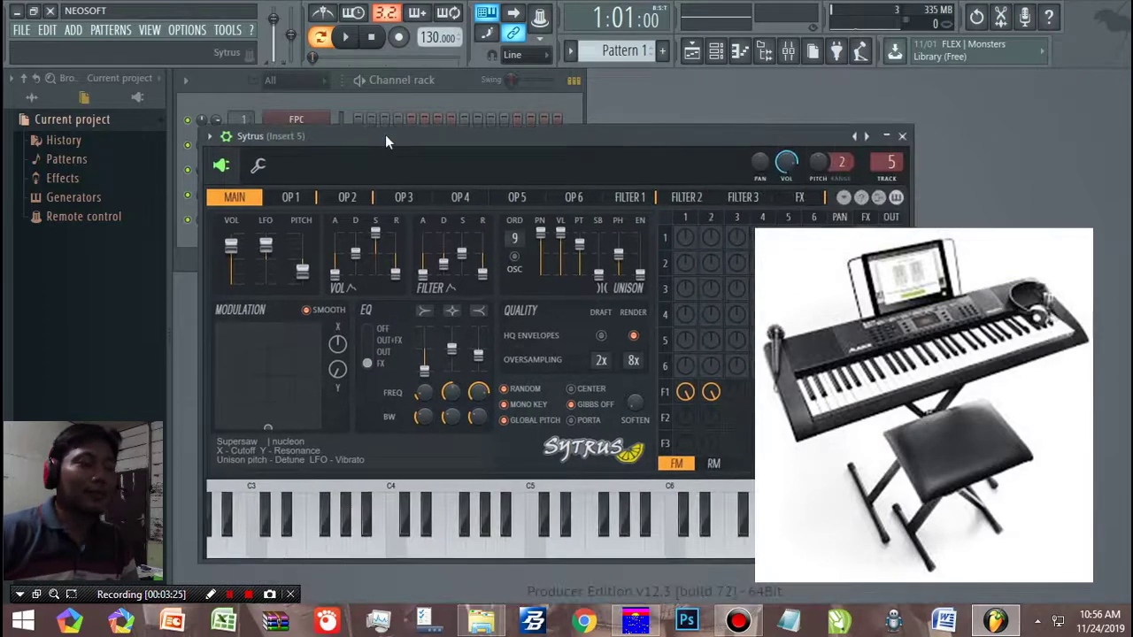
{"action": "left_click", "coordinate": [208, 136]}
{"action": "mouse_move", "coordinate": [252, 188]}
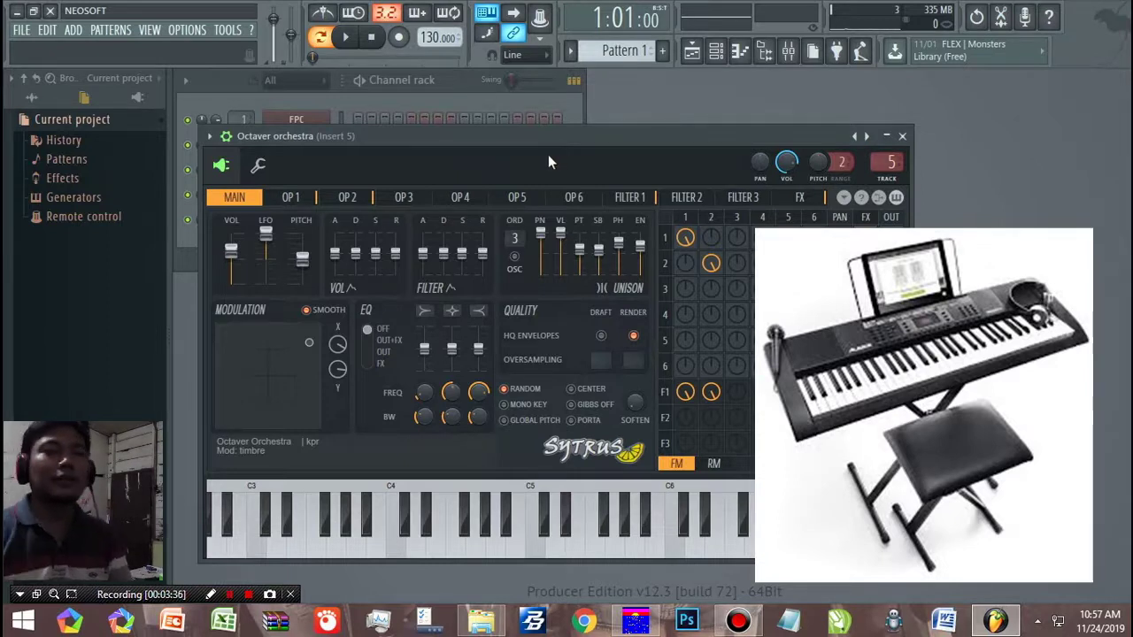
Step: Play a run of test notes with the Octaver orchestra sound and close the Sytrus window
{"action": "key", "text": "q"}
{"action": "key", "text": "e"}
{"action": "key", "text": "t"}
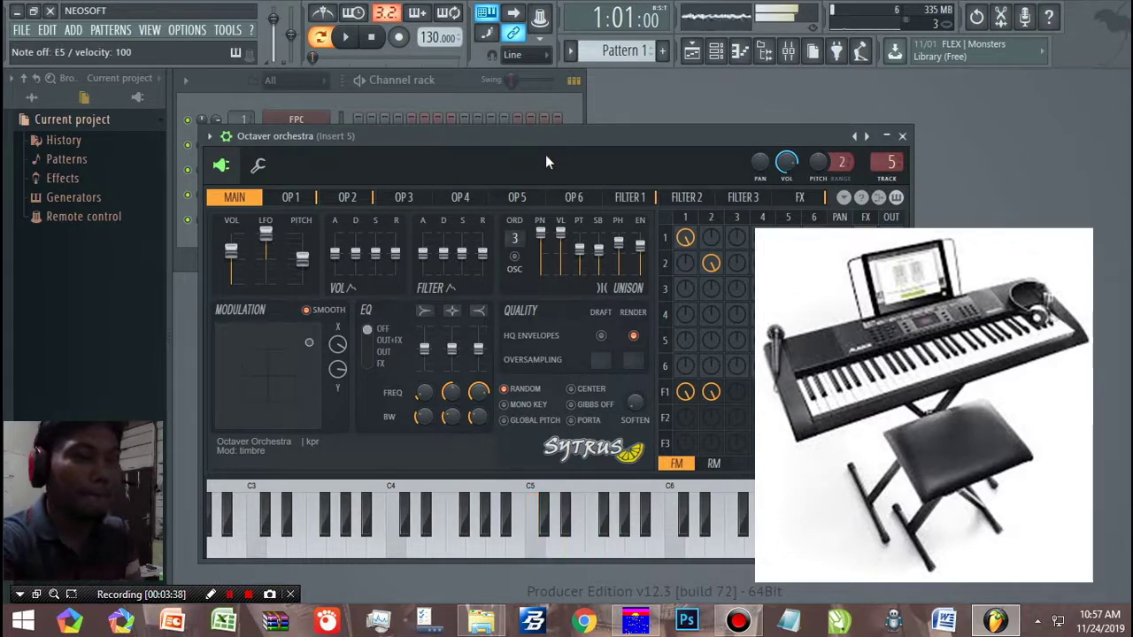
{"action": "key", "text": "t"}
{"action": "key", "text": "y"}
{"action": "key", "text": "i"}
{"action": "key", "text": "o"}
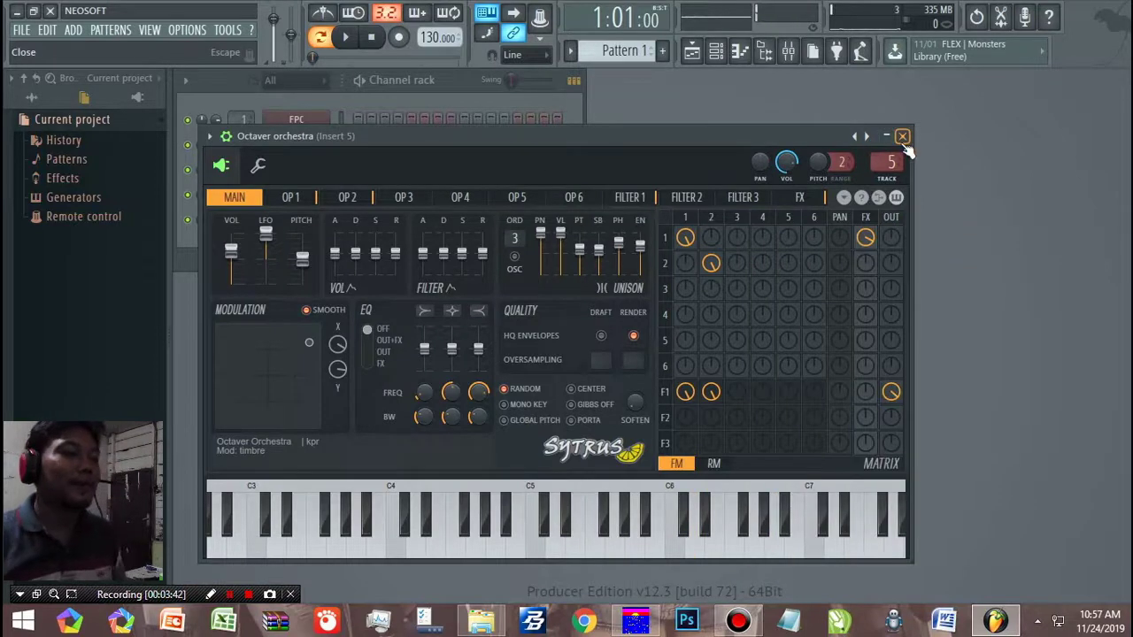
{"action": "left_click", "coordinate": [902, 137]}
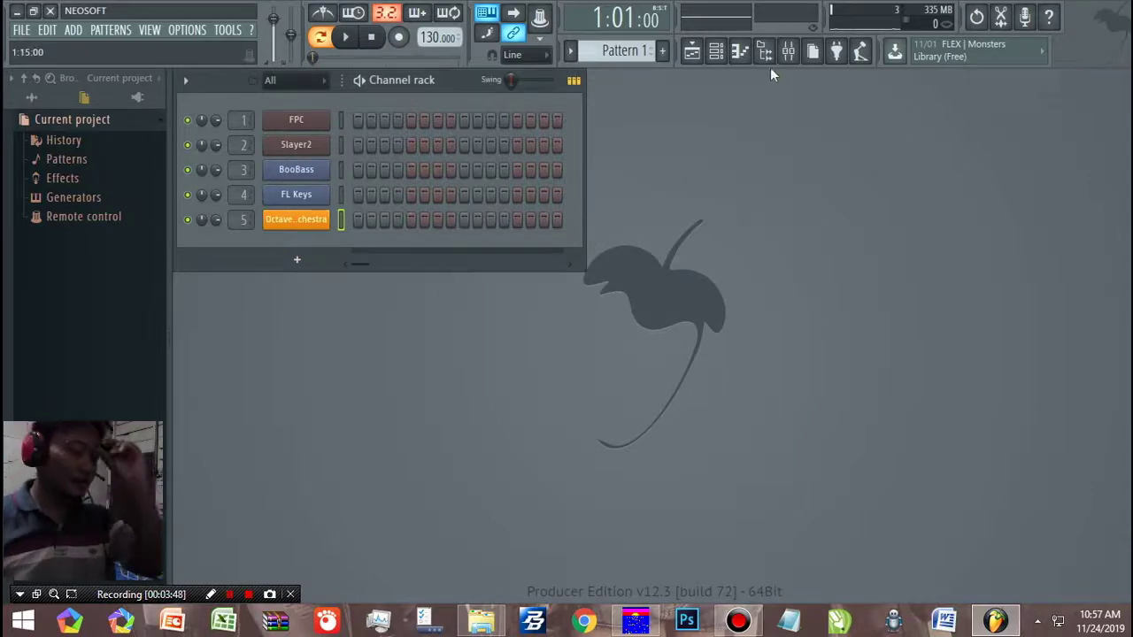
Step: Select the FPC channel in the channel rack and link it to mixer insert 1
{"action": "left_click", "coordinate": [341, 125]}
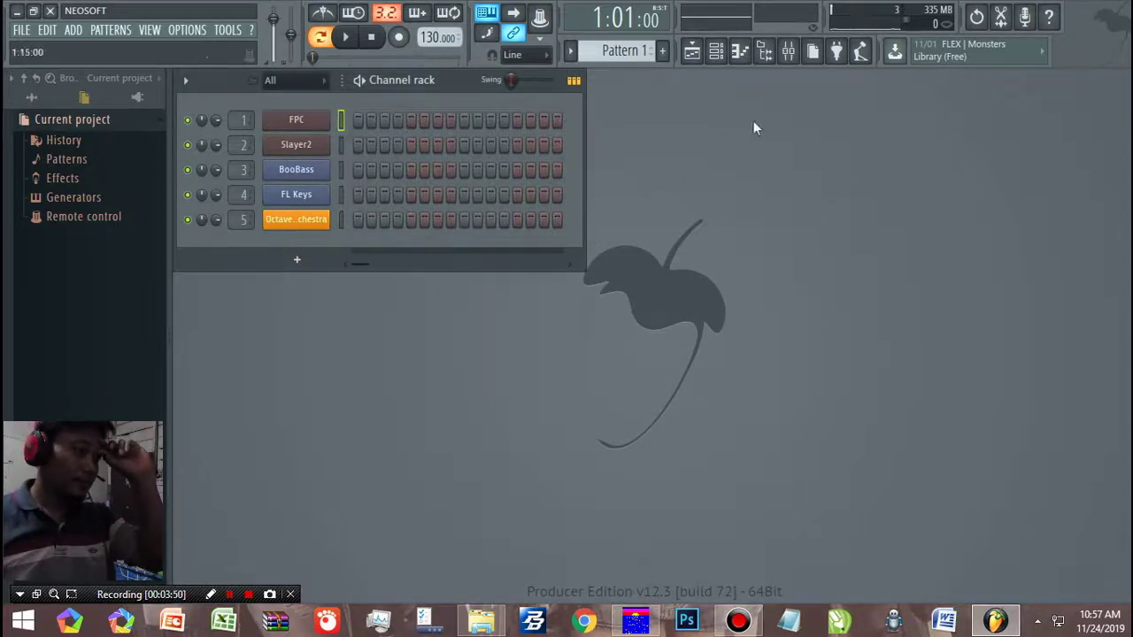
{"action": "left_click", "coordinate": [789, 53]}
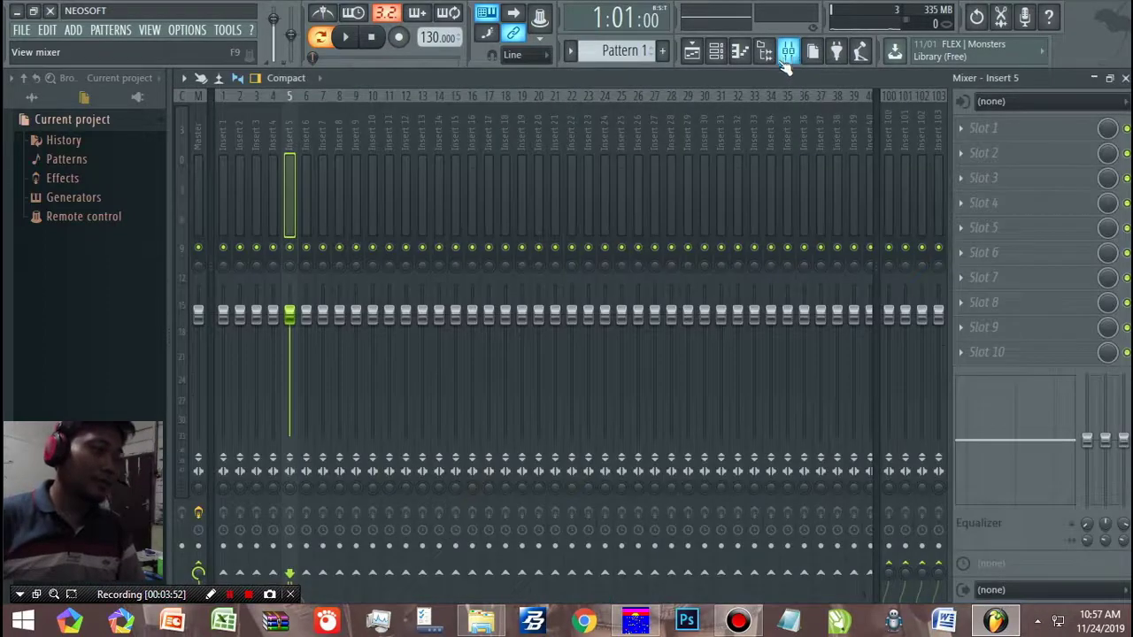
{"action": "left_click", "coordinate": [765, 51]}
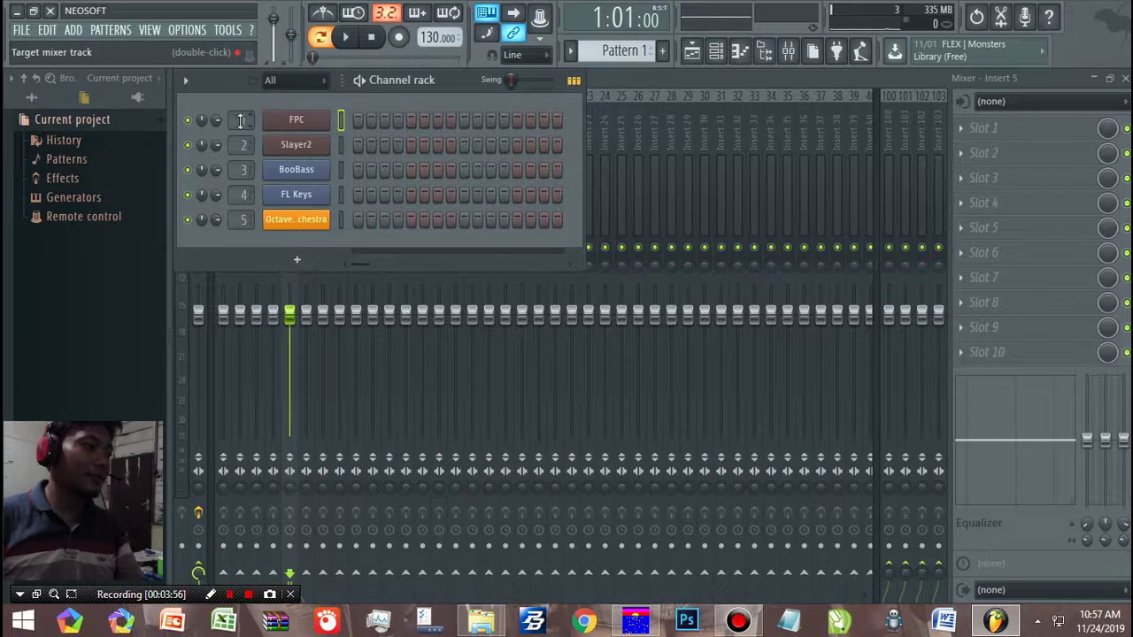
{"action": "left_click", "coordinate": [710, 82]}
{"action": "left_click", "coordinate": [223, 146]}
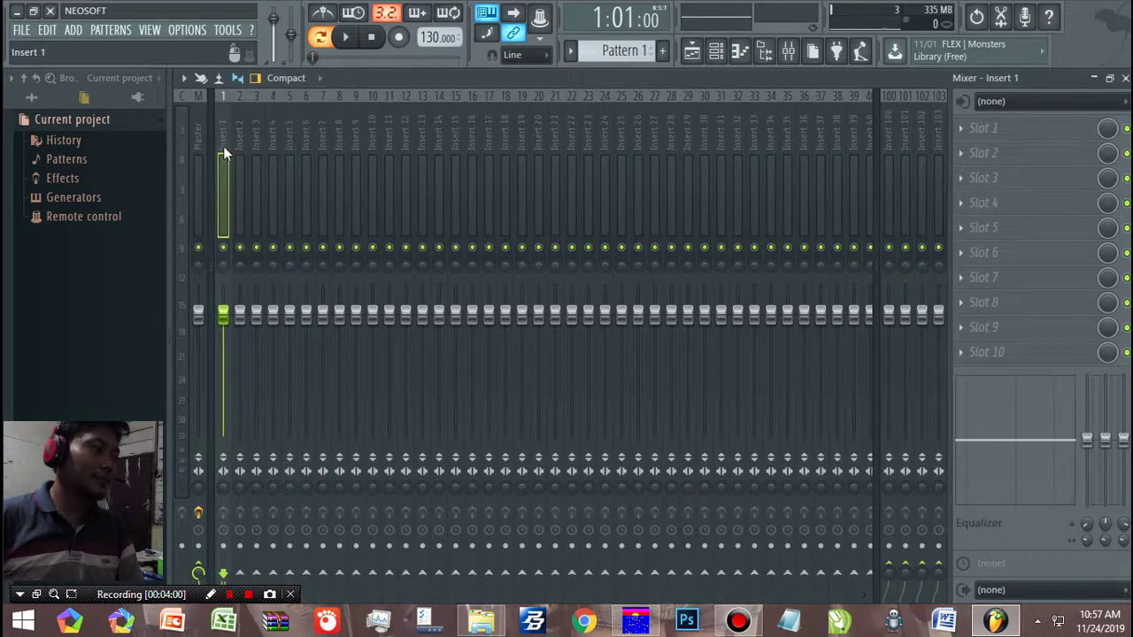
{"action": "key", "text": "ctrl+l"}
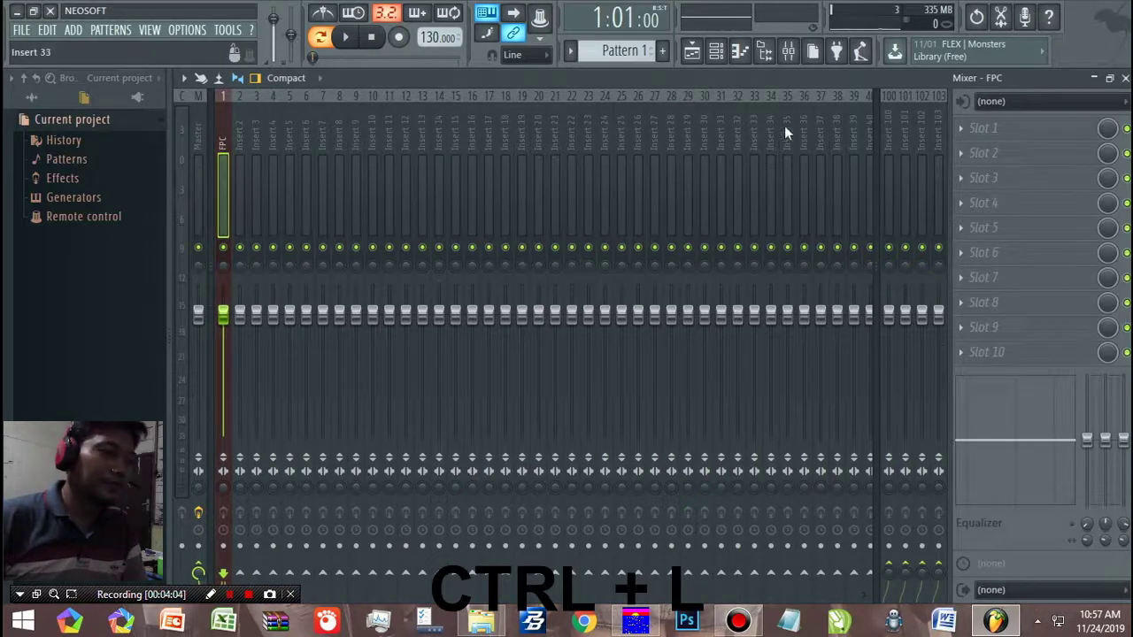
Step: Load Soundgoodizer in slot 1 and Fruity Reeverb 2 in slot 2 of the FPC mixer track
{"action": "left_click", "coordinate": [985, 128]}
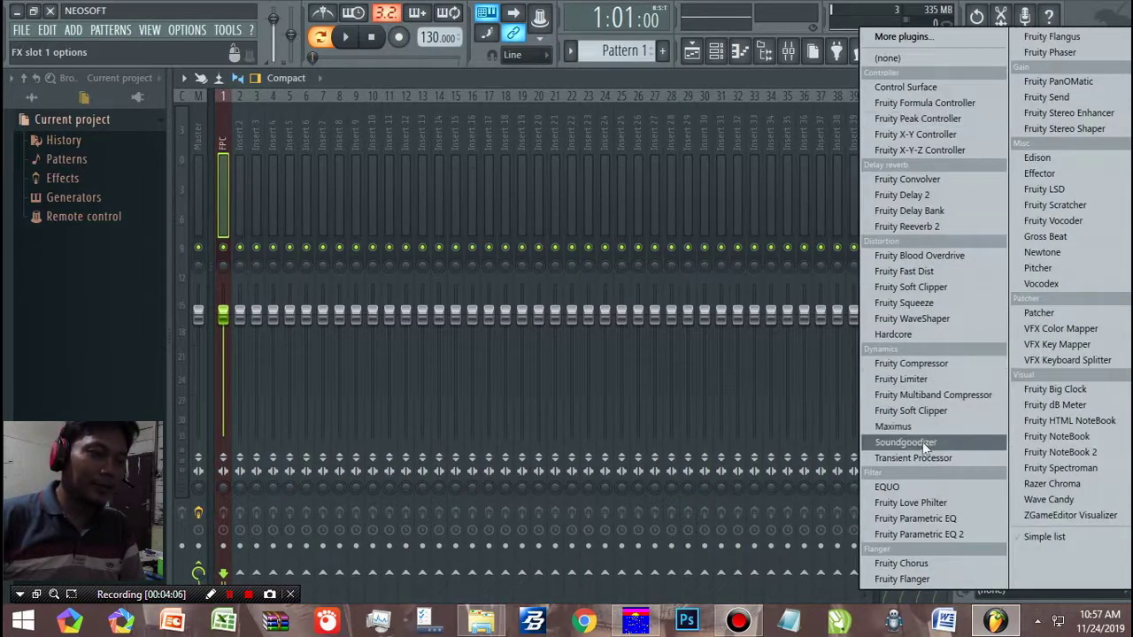
{"action": "left_click", "coordinate": [907, 443]}
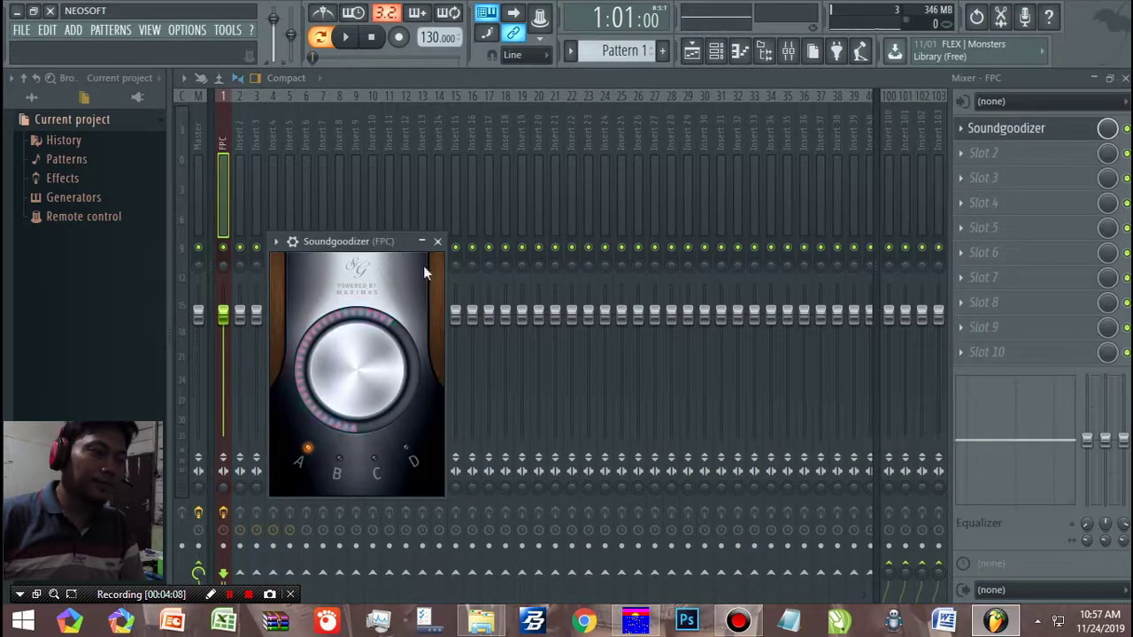
{"action": "left_click", "coordinate": [964, 153]}
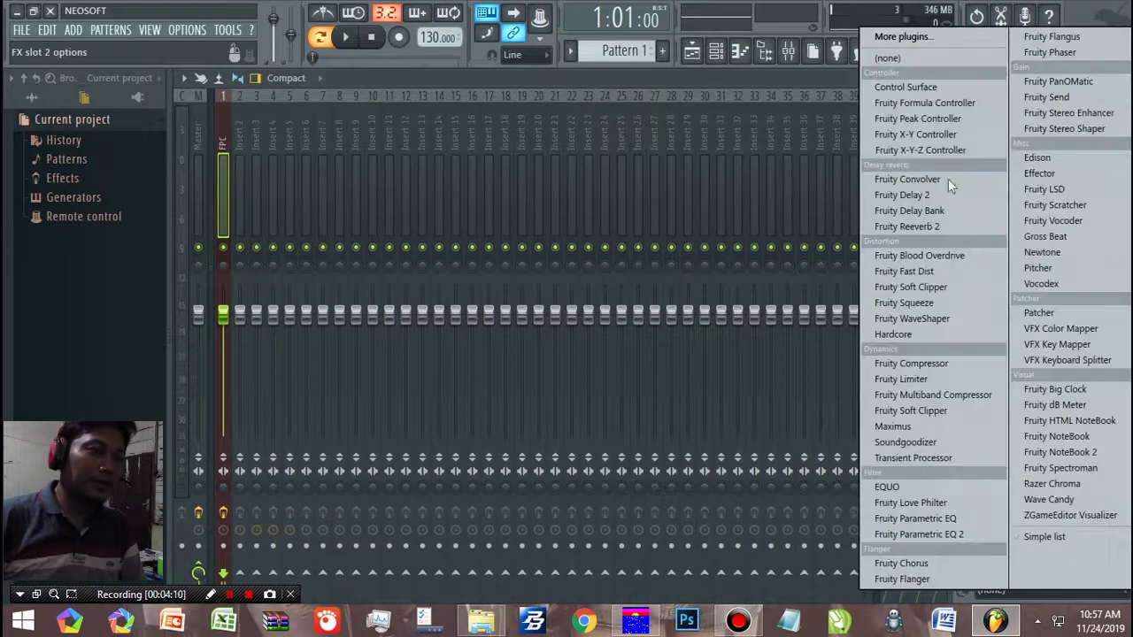
{"action": "left_click", "coordinate": [923, 229]}
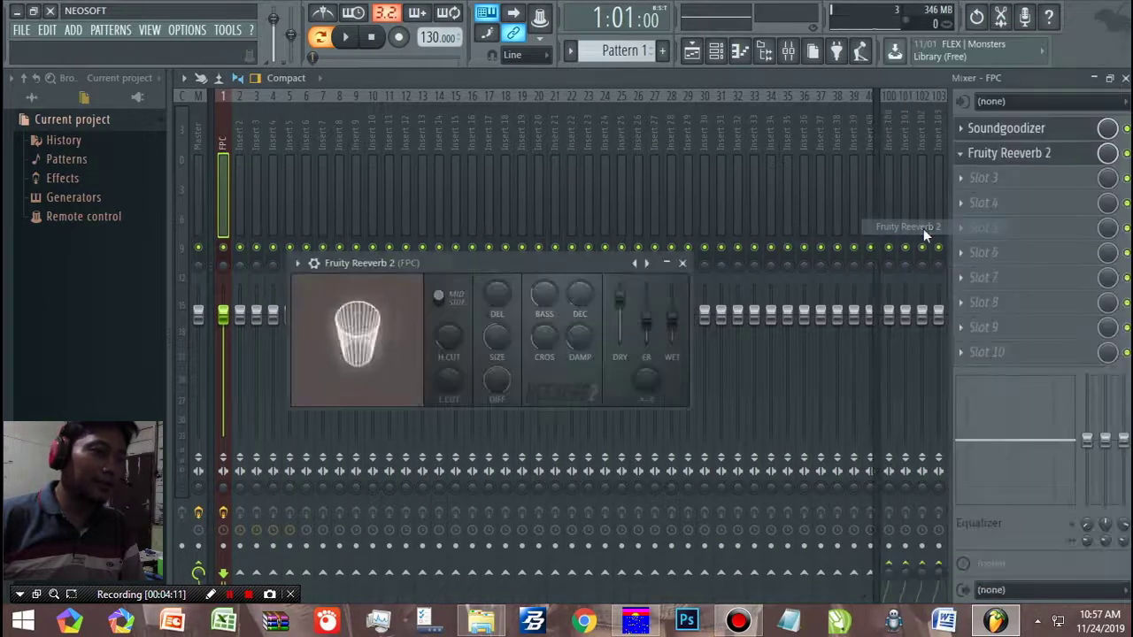
Step: Apply the Small Studio preset to the FPC track's Fruity Reeverb 2 and close both effect windows
{"action": "left_click", "coordinate": [296, 264]}
{"action": "mouse_move", "coordinate": [320, 291]}
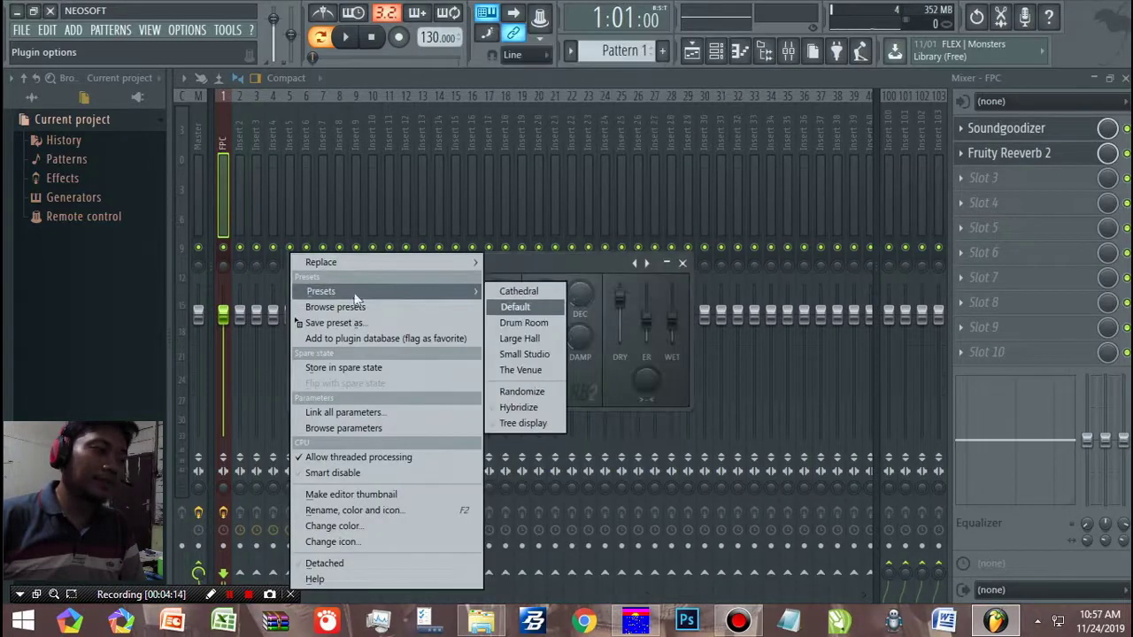
{"action": "left_click", "coordinate": [525, 354]}
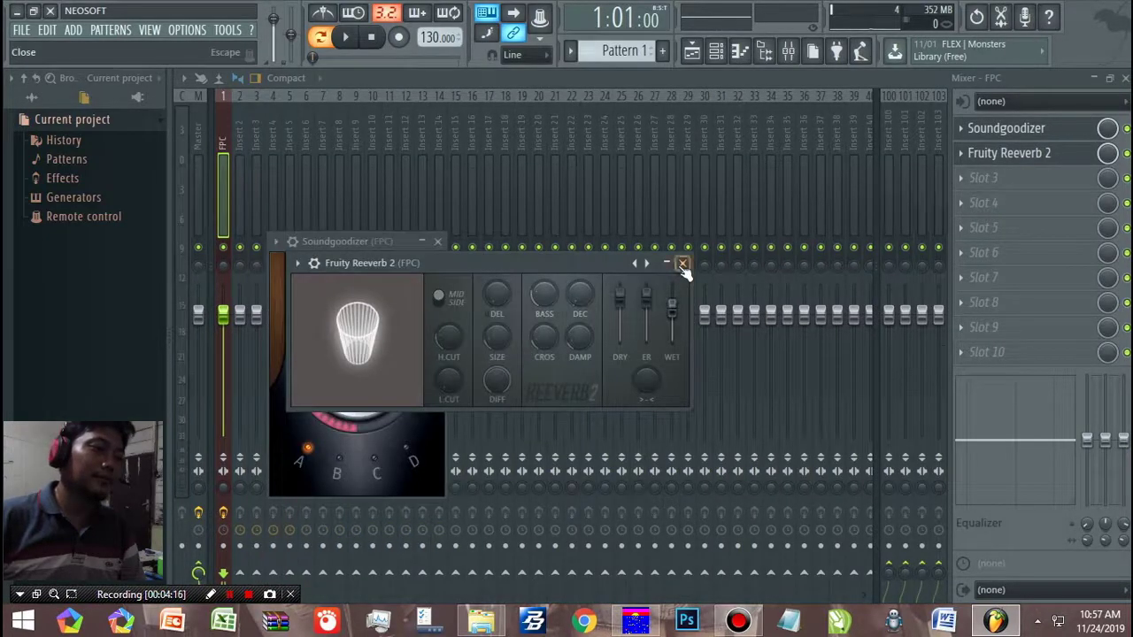
{"action": "left_click", "coordinate": [682, 263]}
{"action": "left_click", "coordinate": [437, 242]}
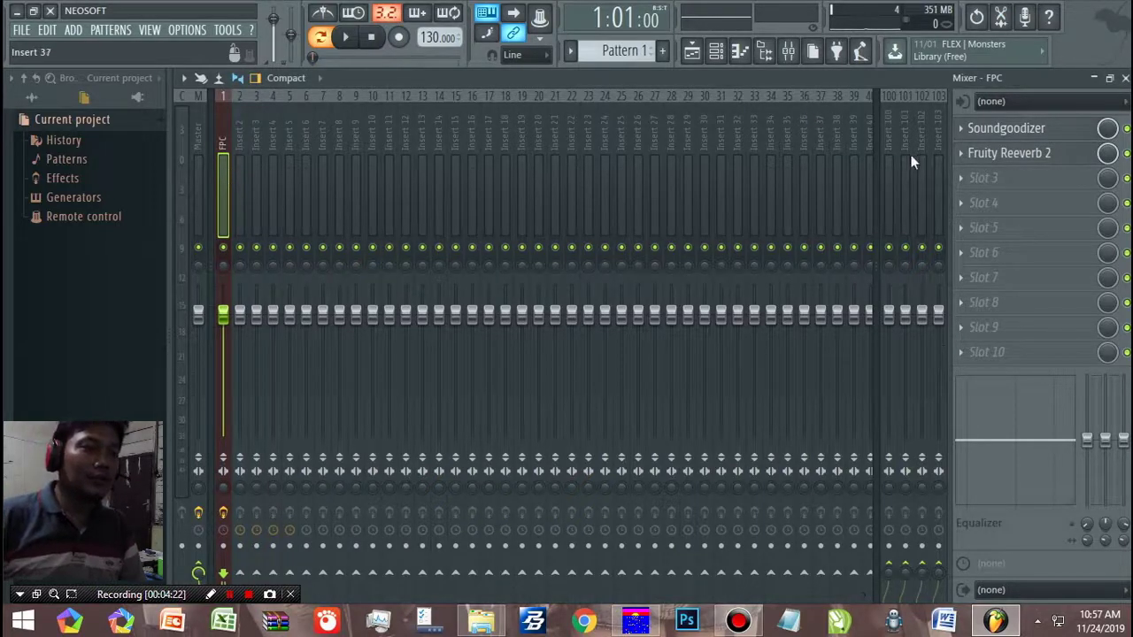
Step: Add a second Soundgoodizer in slot 3 of the FPC mixer track and close its window
{"action": "left_click", "coordinate": [962, 180]}
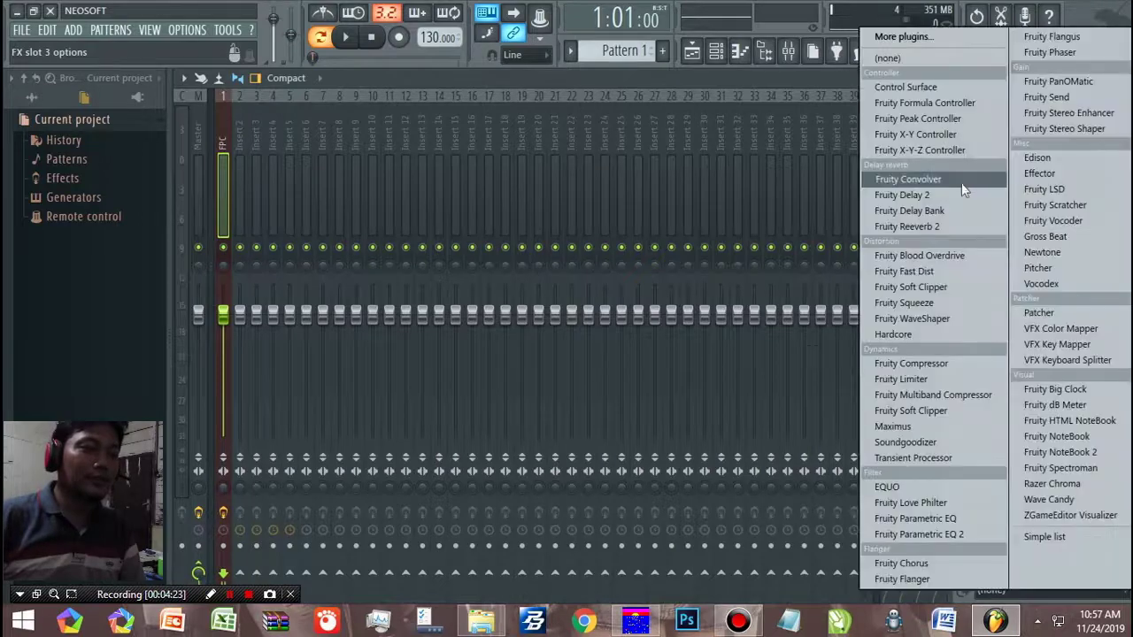
{"action": "left_click", "coordinate": [916, 440]}
{"action": "left_click", "coordinate": [481, 285]}
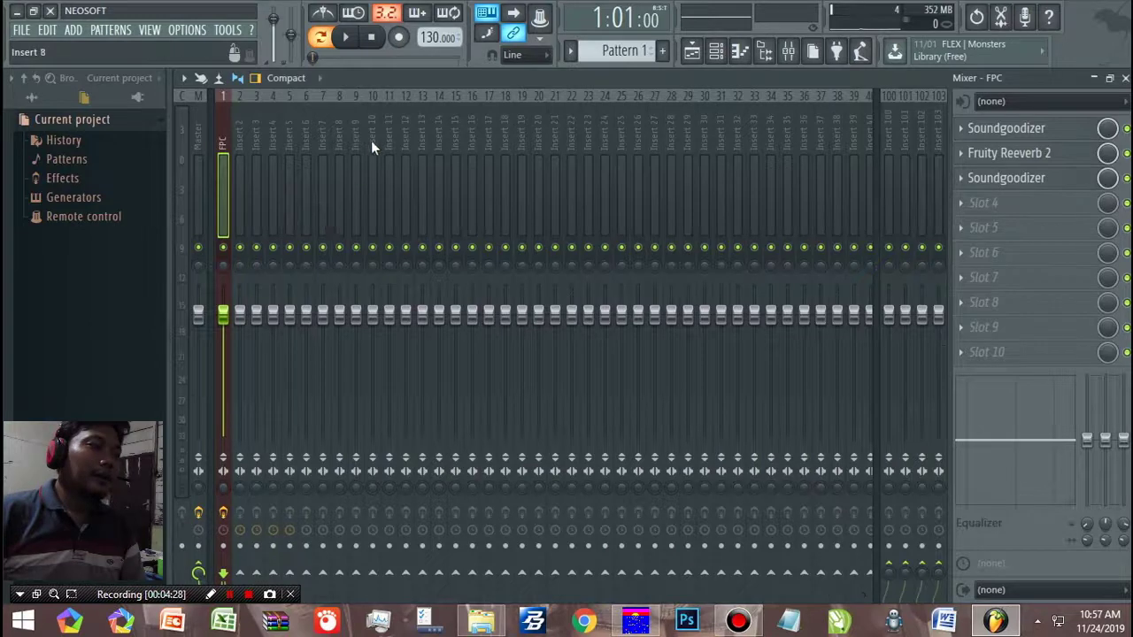
Step: Select the Slayer2 channel in the channel rack and link it to mixer insert 2
{"action": "left_click", "coordinate": [716, 52]}
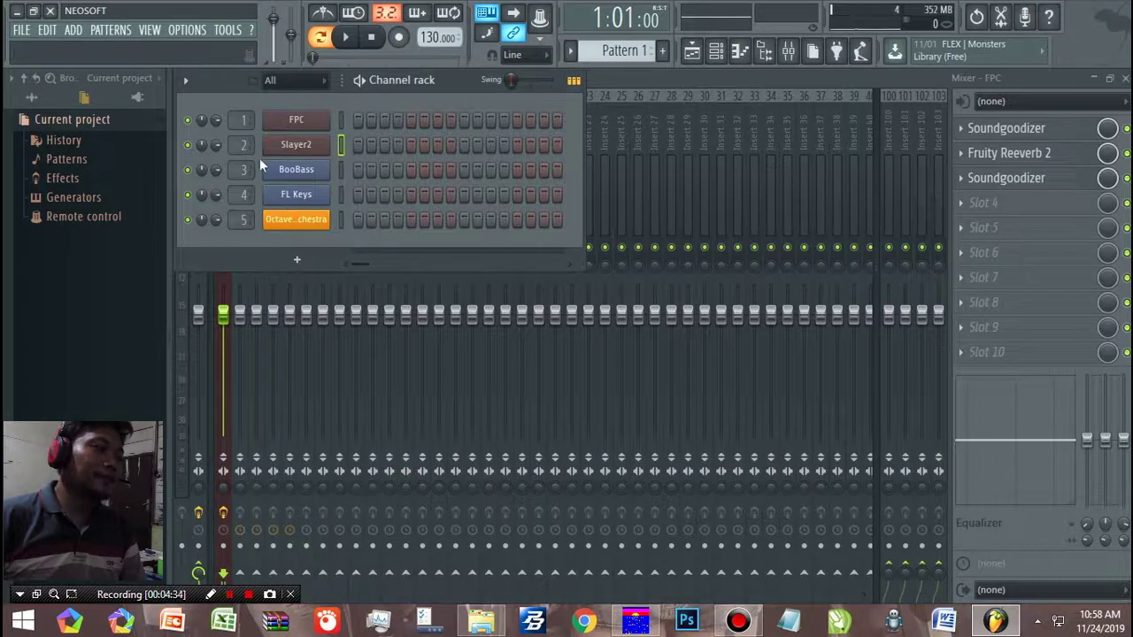
{"action": "left_click", "coordinate": [794, 62]}
{"action": "left_click", "coordinate": [243, 200]}
{"action": "key", "text": "ctrl+l"}
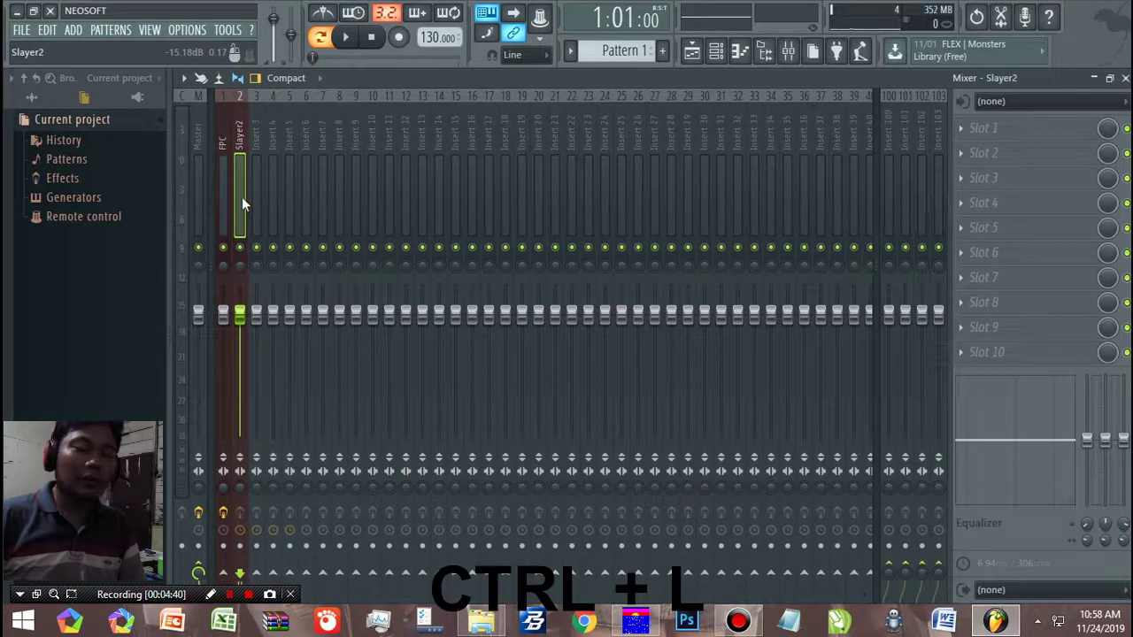
Step: Load Soundgoodizer in slot 1 and Fruity Reeverb 2 in slot 2 of the Slayer2 mixer track
{"action": "left_click", "coordinate": [1023, 132]}
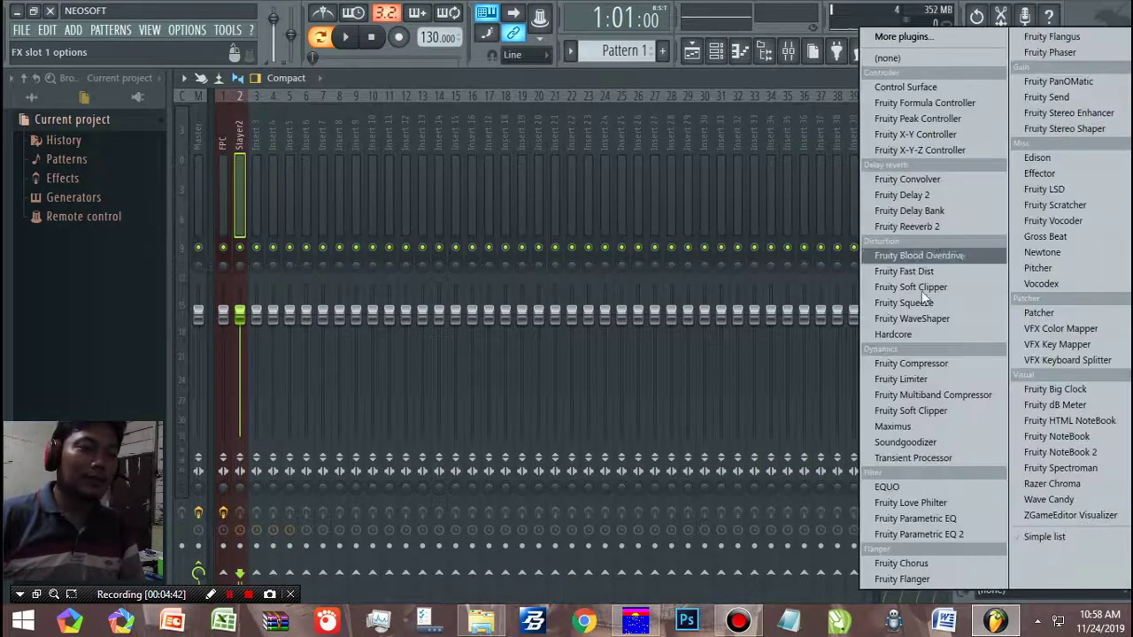
{"action": "left_click", "coordinate": [919, 442]}
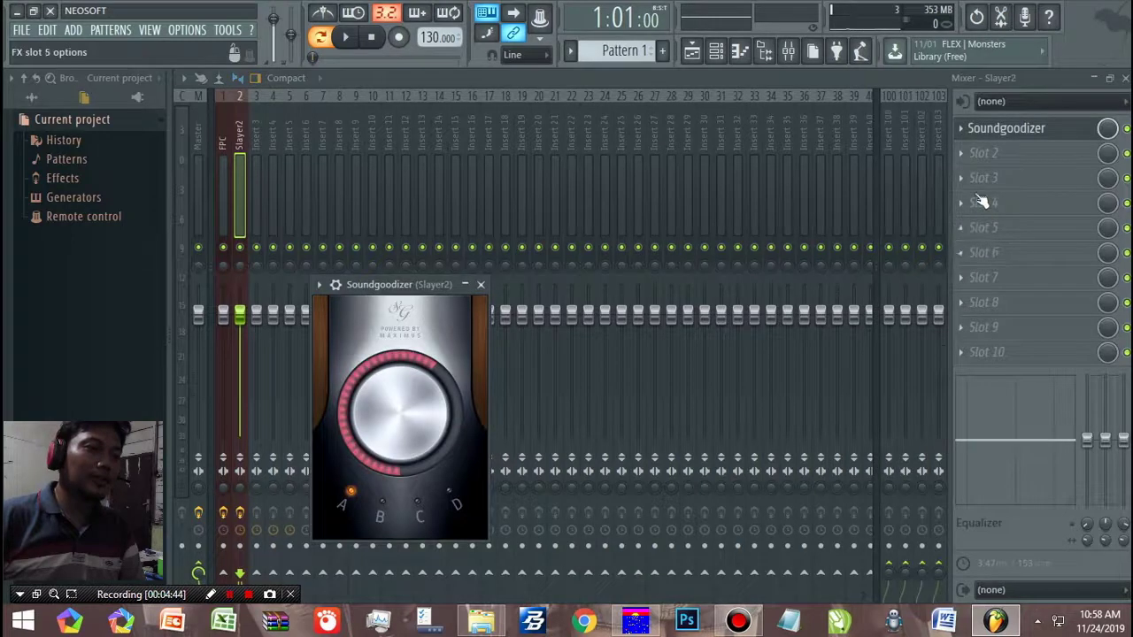
{"action": "left_click", "coordinate": [967, 148]}
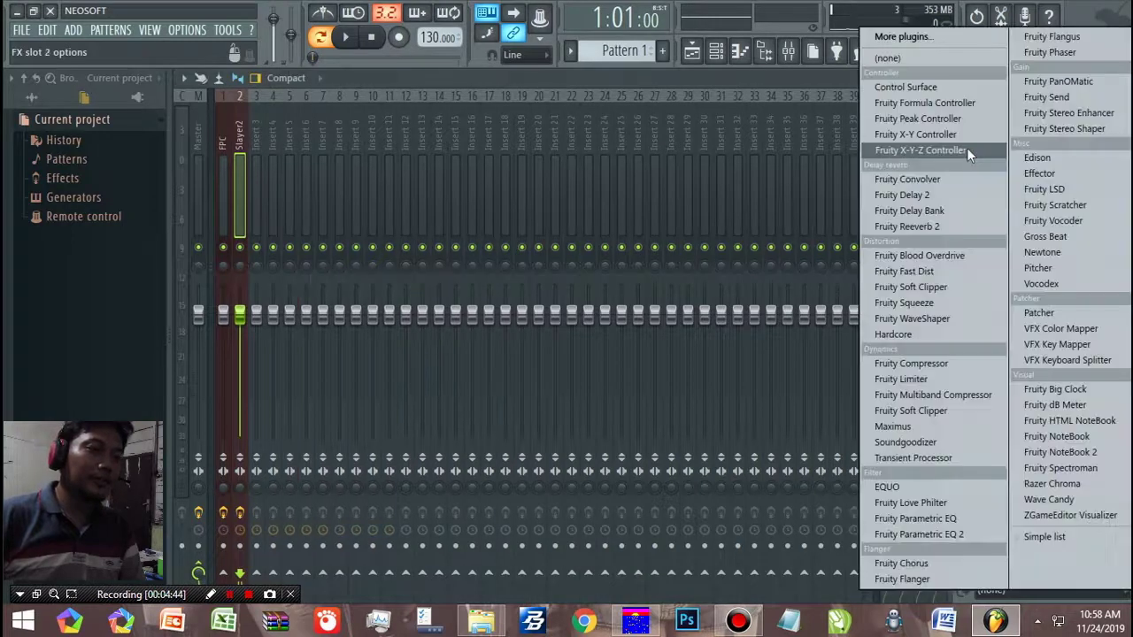
{"action": "left_click", "coordinate": [930, 226]}
Step: Apply the Small Studio preset to the Slayer2 track's Fruity Reeverb 2 and close both effect windows
{"action": "left_click", "coordinate": [346, 306]}
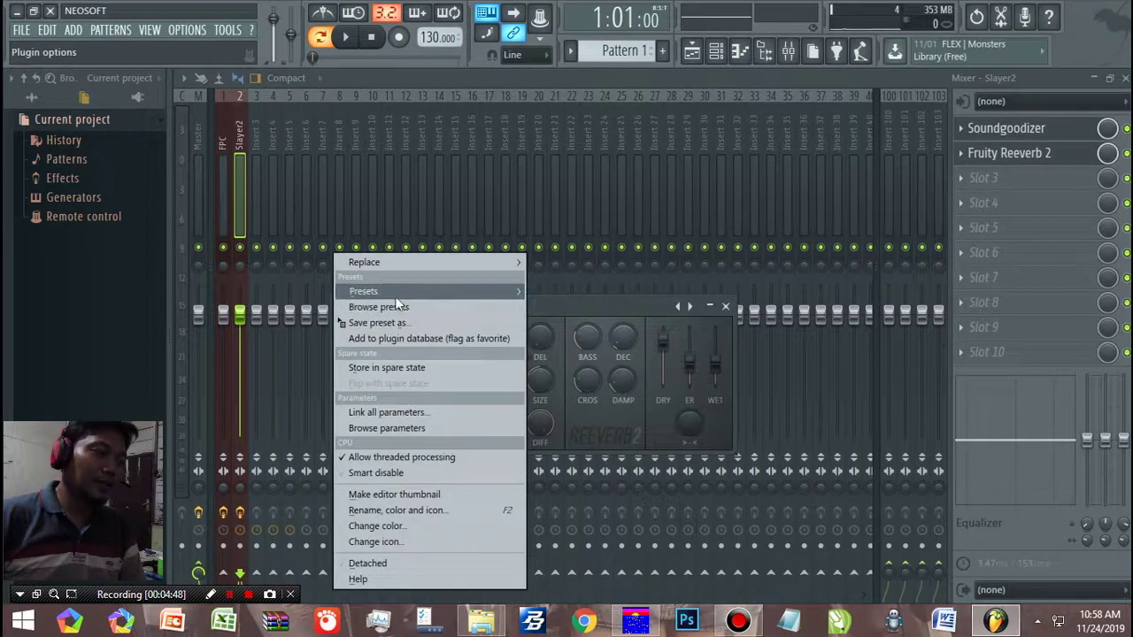
{"action": "mouse_move", "coordinate": [425, 292]}
{"action": "left_click", "coordinate": [564, 352]}
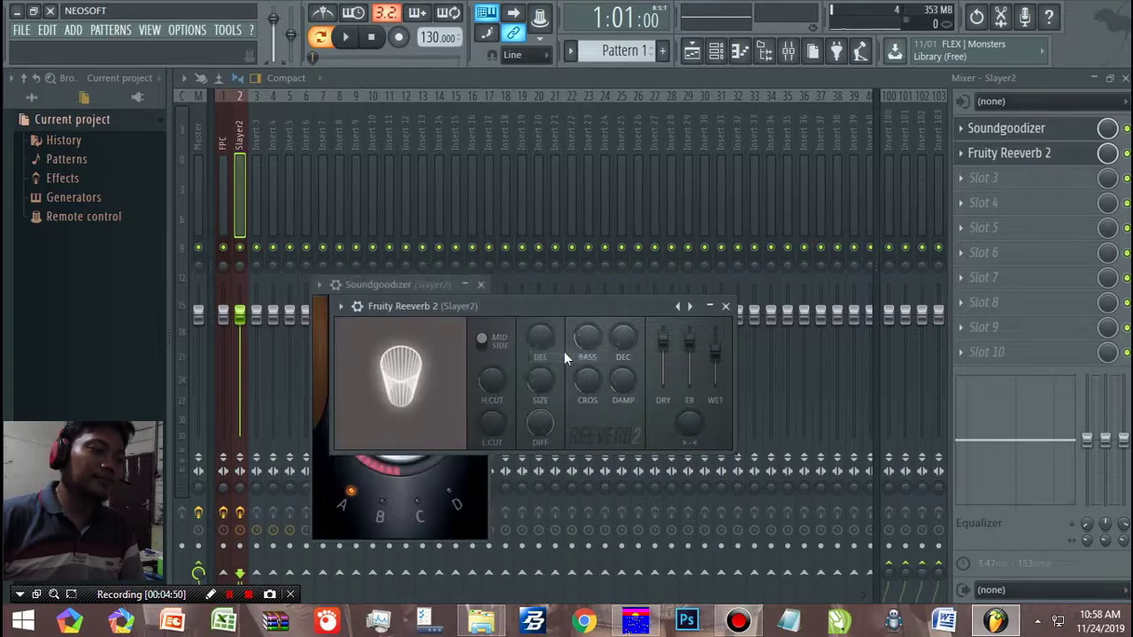
{"action": "left_click", "coordinate": [725, 306]}
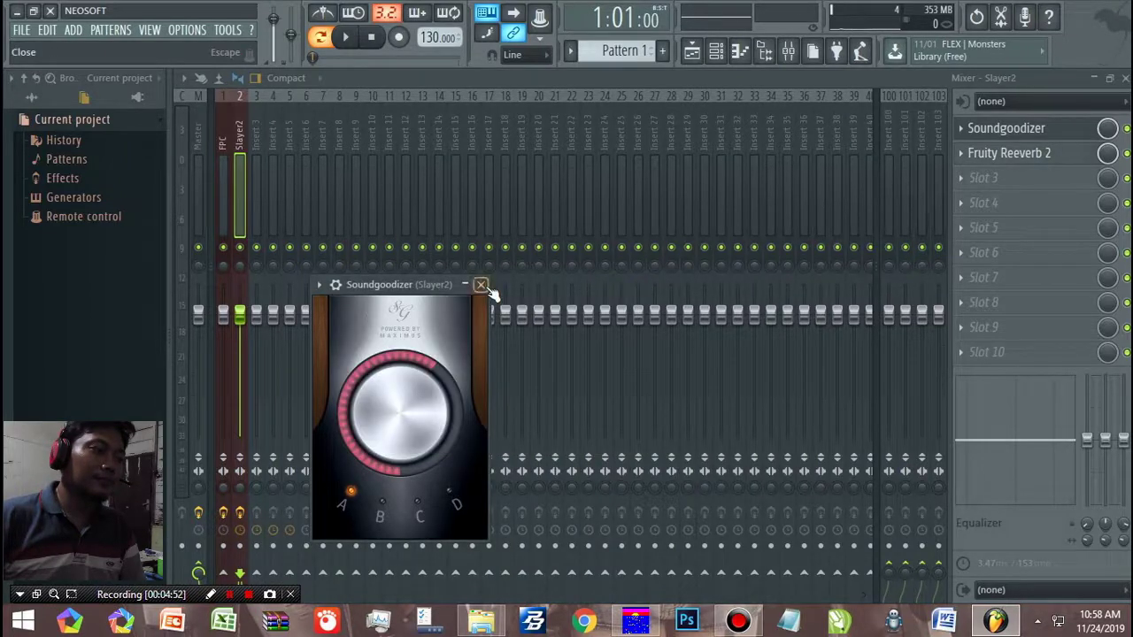
{"action": "left_click", "coordinate": [481, 285]}
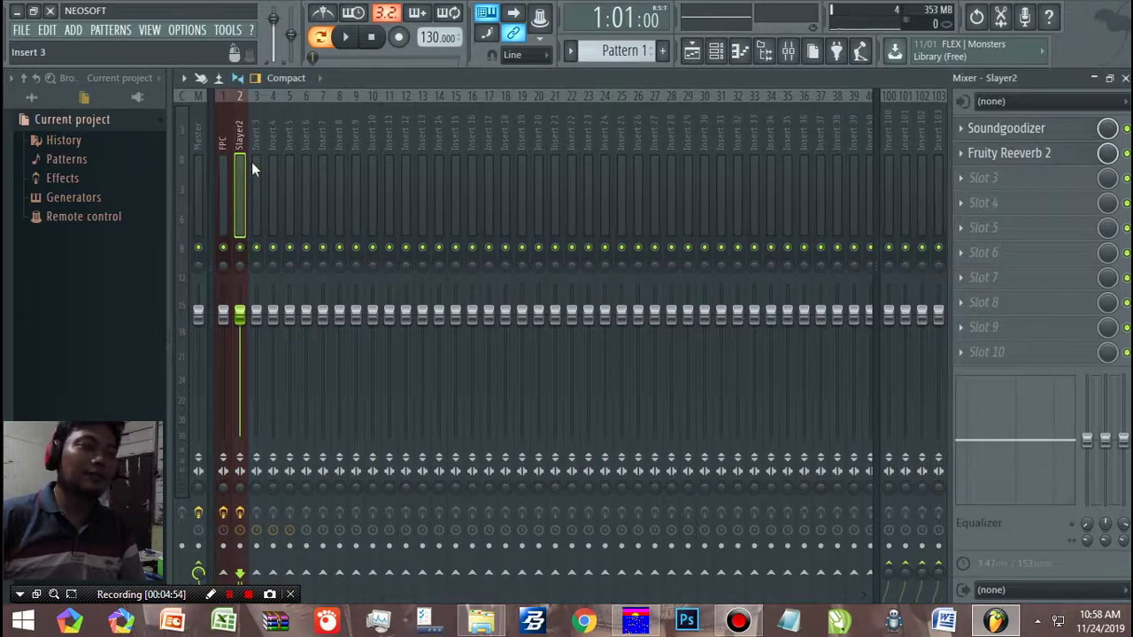
Step: Play several test notes on the Slayer2 channel to hear it through its mixer effects
{"action": "key", "text": "x"}
{"action": "key", "text": "b"}
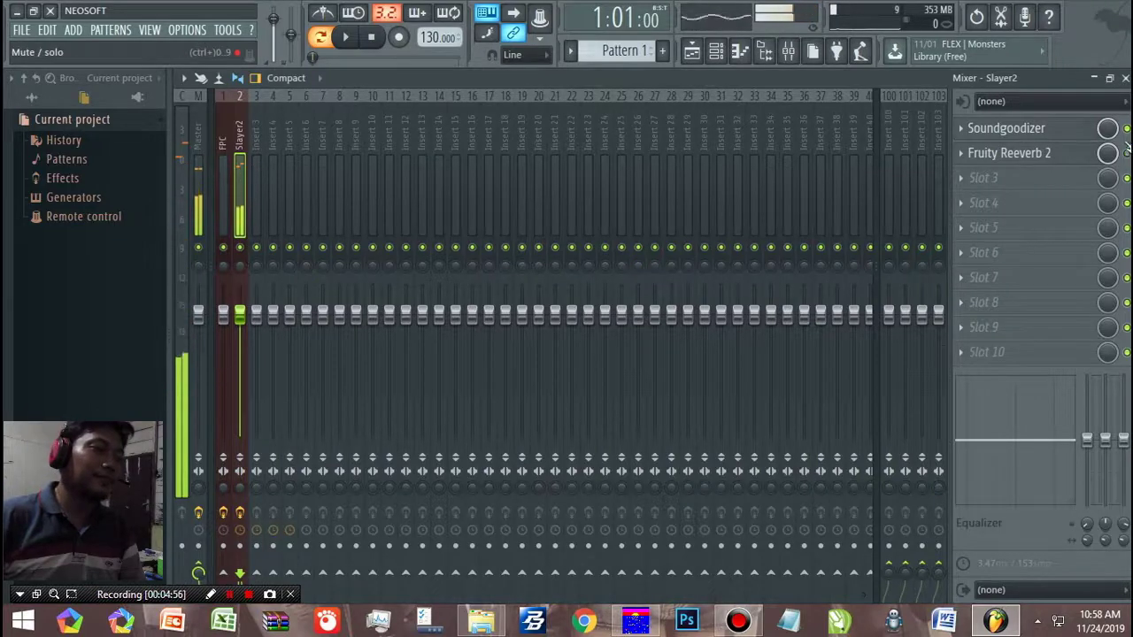
{"action": "key", "text": "x"}
{"action": "key", "text": "x"}
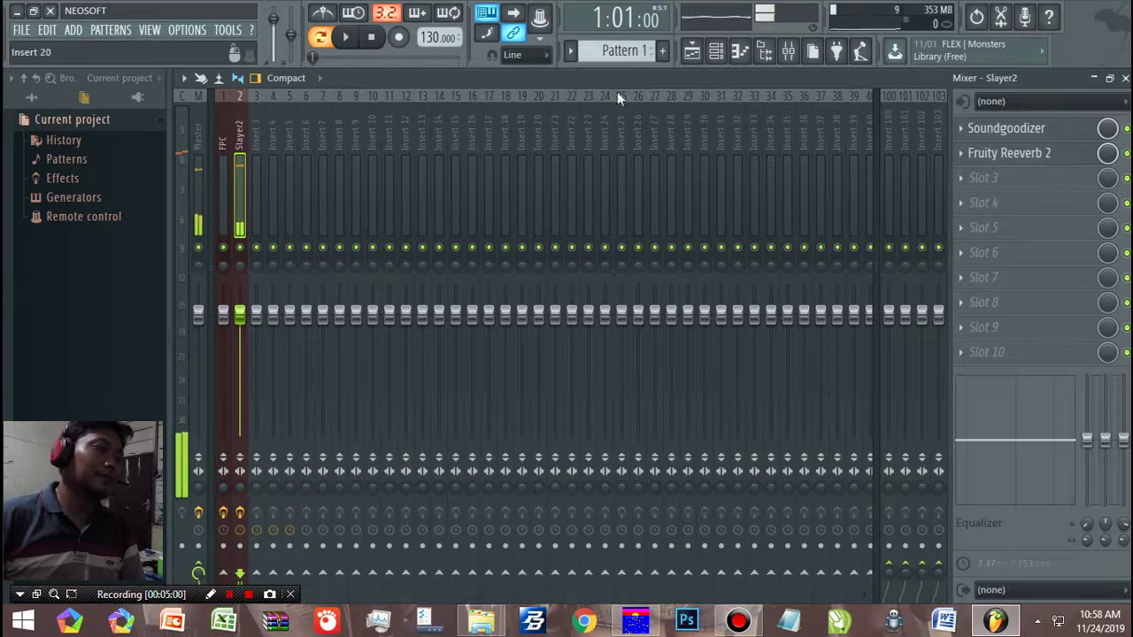
Step: Select the BooBass channel in the channel rack and link it to mixer insert 3
{"action": "left_click", "coordinate": [717, 51]}
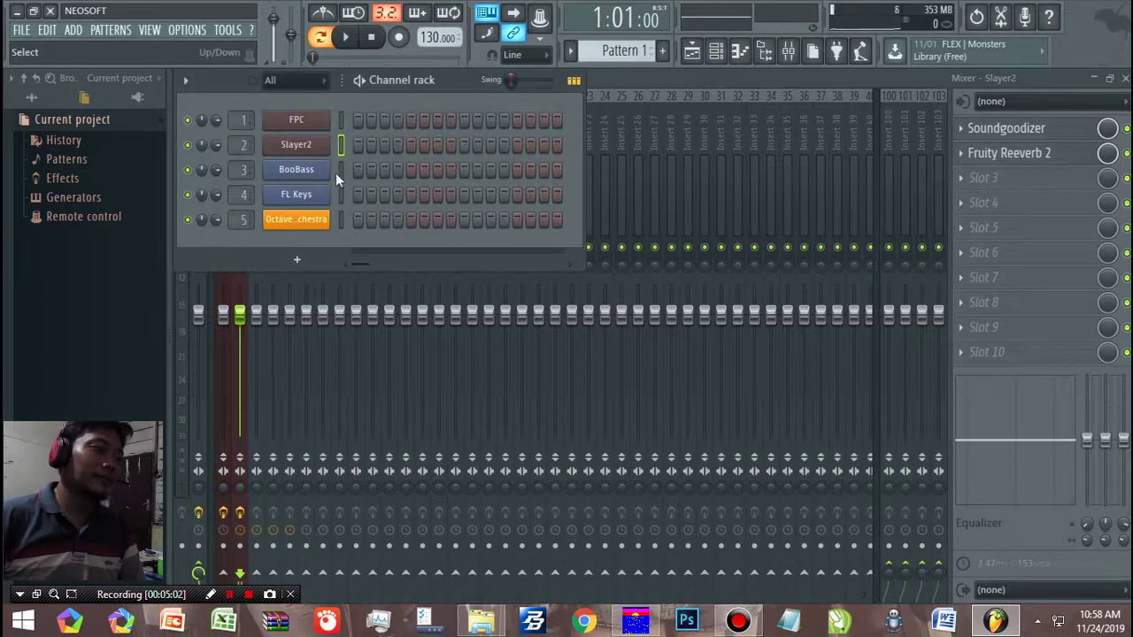
{"action": "left_click", "coordinate": [752, 83]}
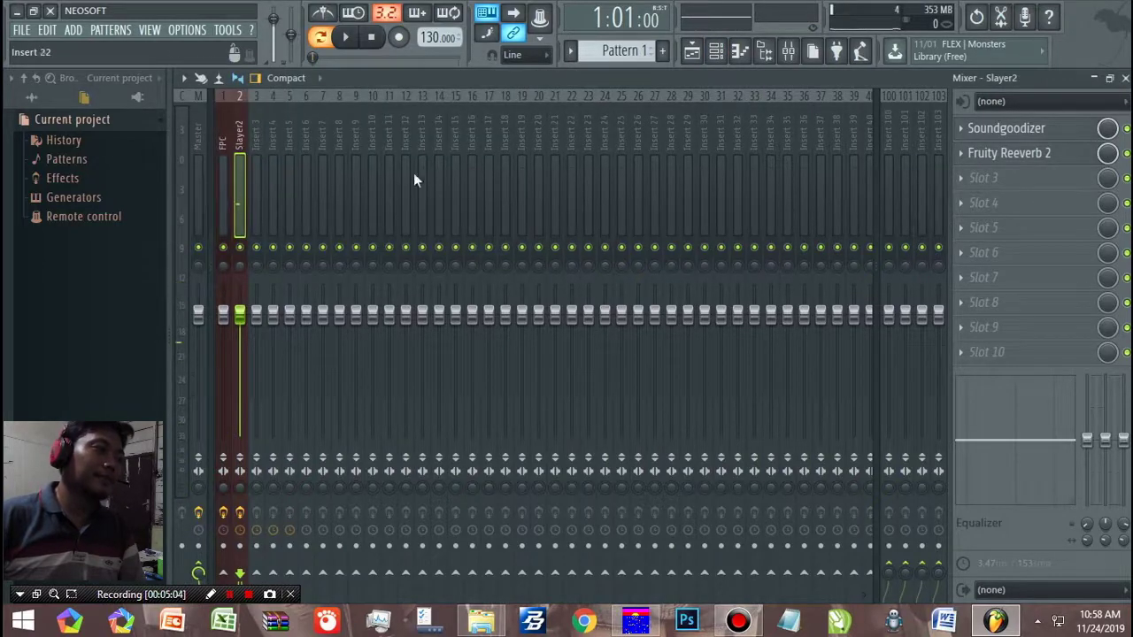
{"action": "left_click", "coordinate": [255, 160]}
{"action": "key", "text": "ctrl+l"}
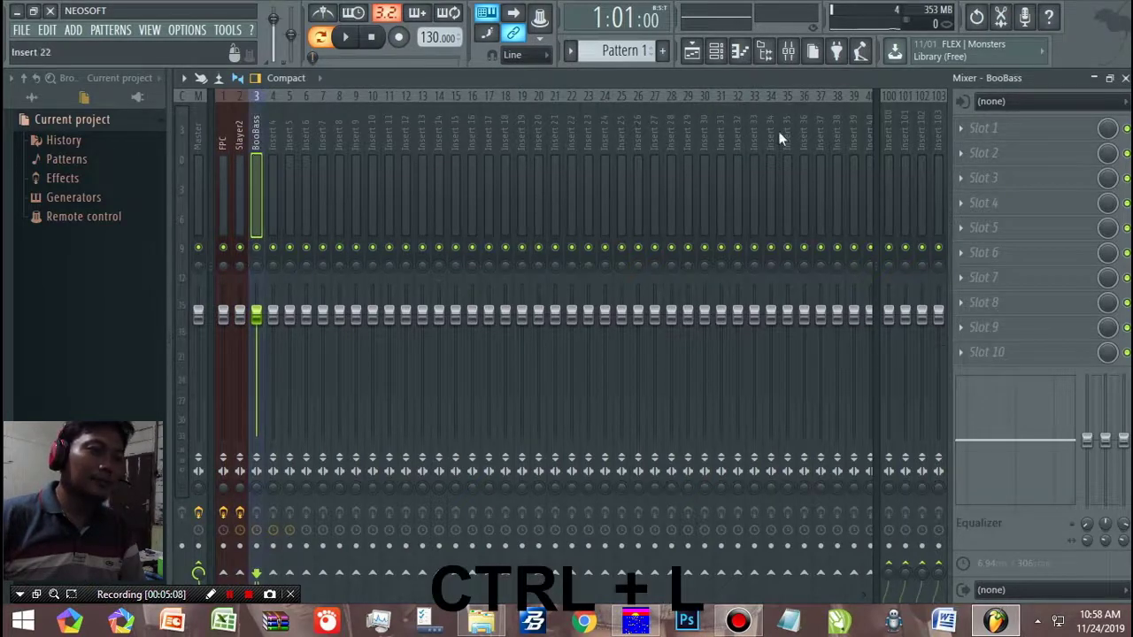
Step: Load Soundgoodizer in slot 1 and Fruity Reeverb 2 in slot 2 of the BooBass mixer track
{"action": "left_click", "coordinate": [961, 127]}
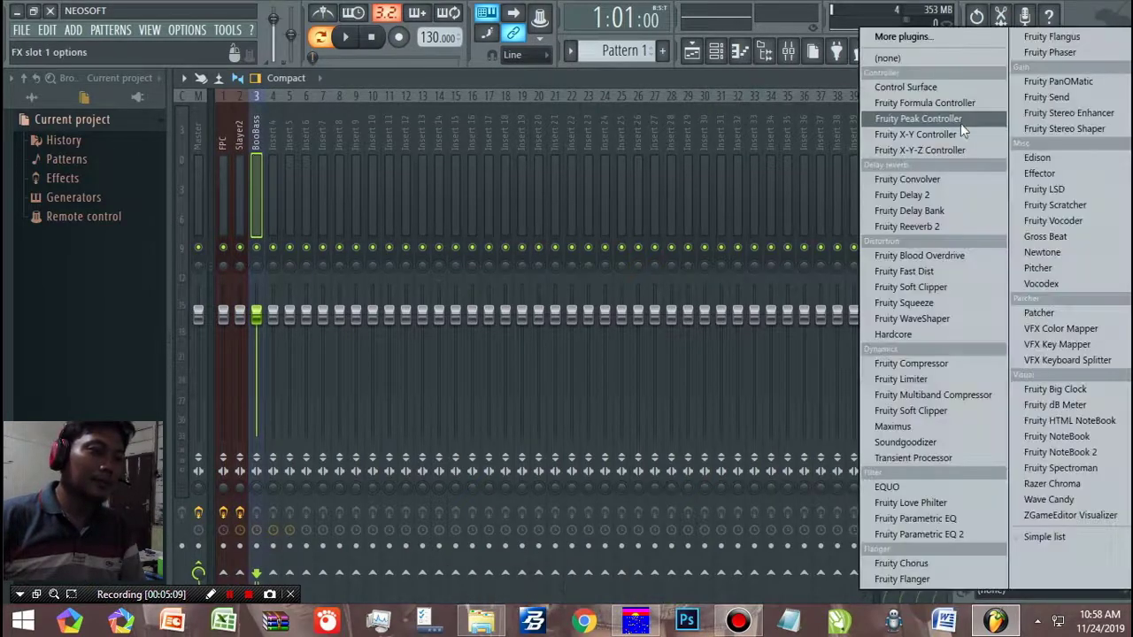
{"action": "left_click", "coordinate": [917, 441]}
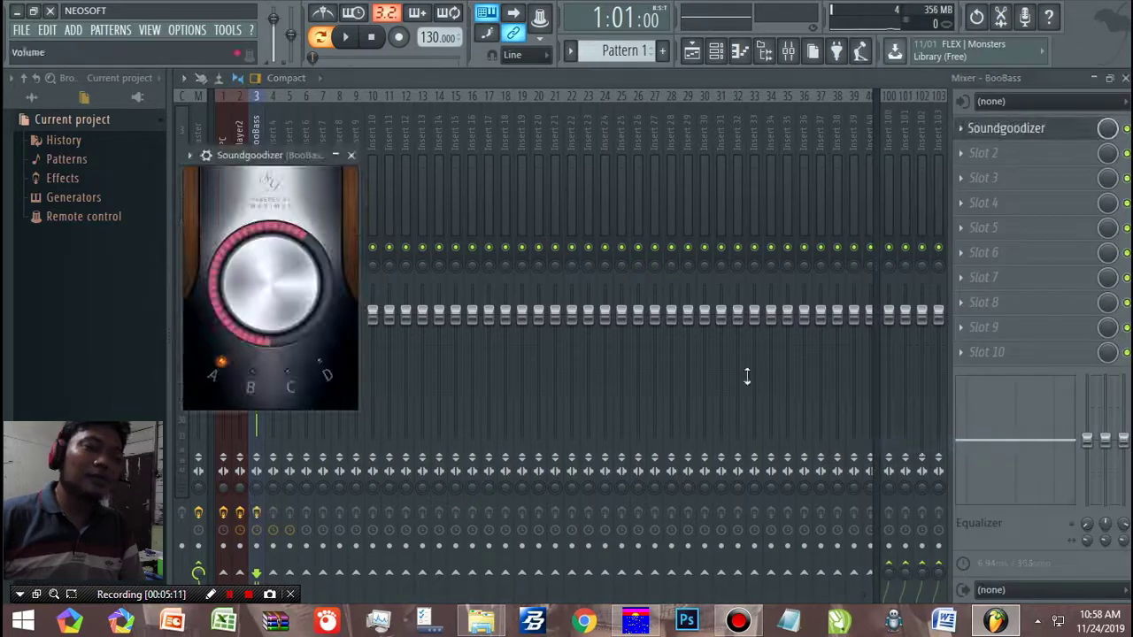
{"action": "left_click", "coordinate": [982, 153]}
{"action": "left_click", "coordinate": [941, 232]}
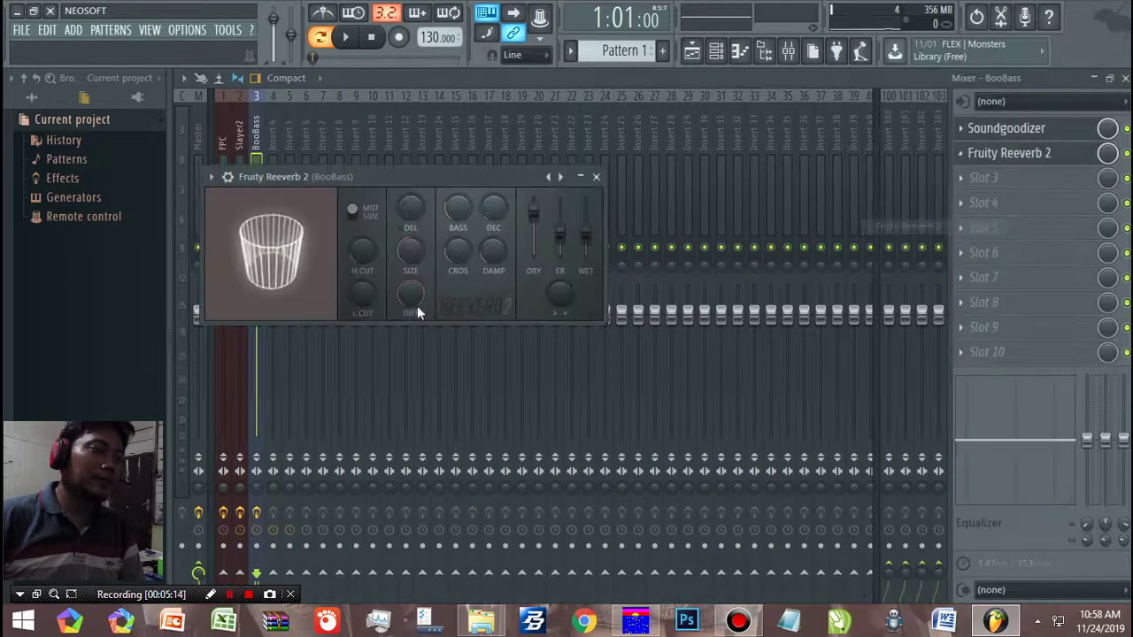
Step: Apply the Small Studio preset to the BooBass track's Fruity Reeverb 2 and close both effect windows
{"action": "left_click", "coordinate": [211, 176]}
{"action": "mouse_move", "coordinate": [237, 224]}
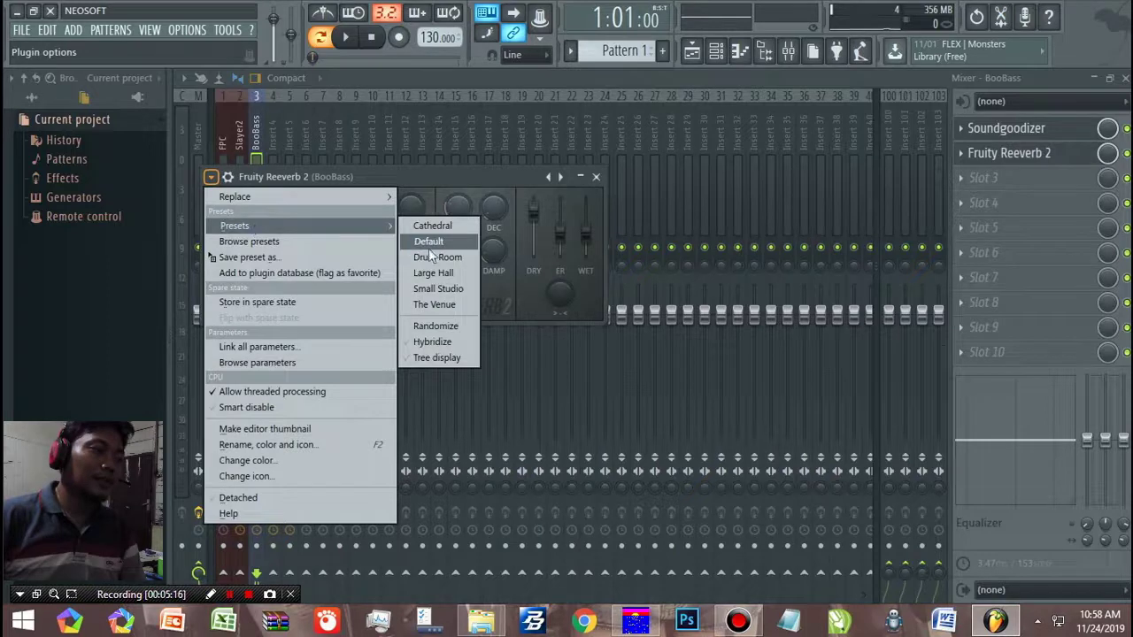
{"action": "left_click", "coordinate": [457, 291]}
{"action": "left_click", "coordinate": [597, 178]}
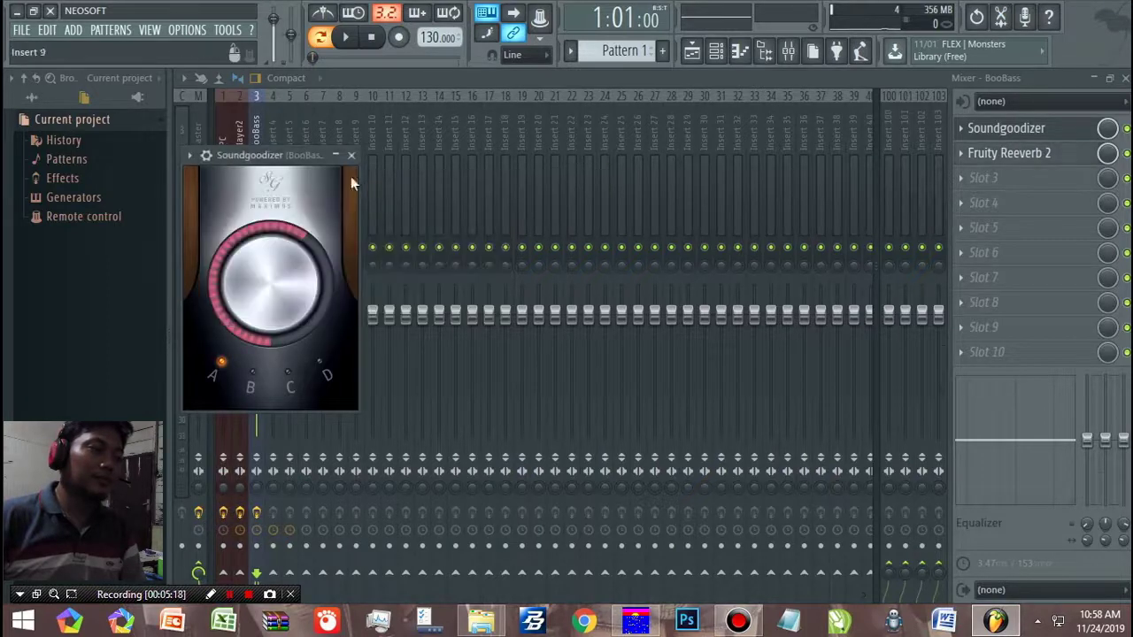
{"action": "left_click", "coordinate": [351, 156]}
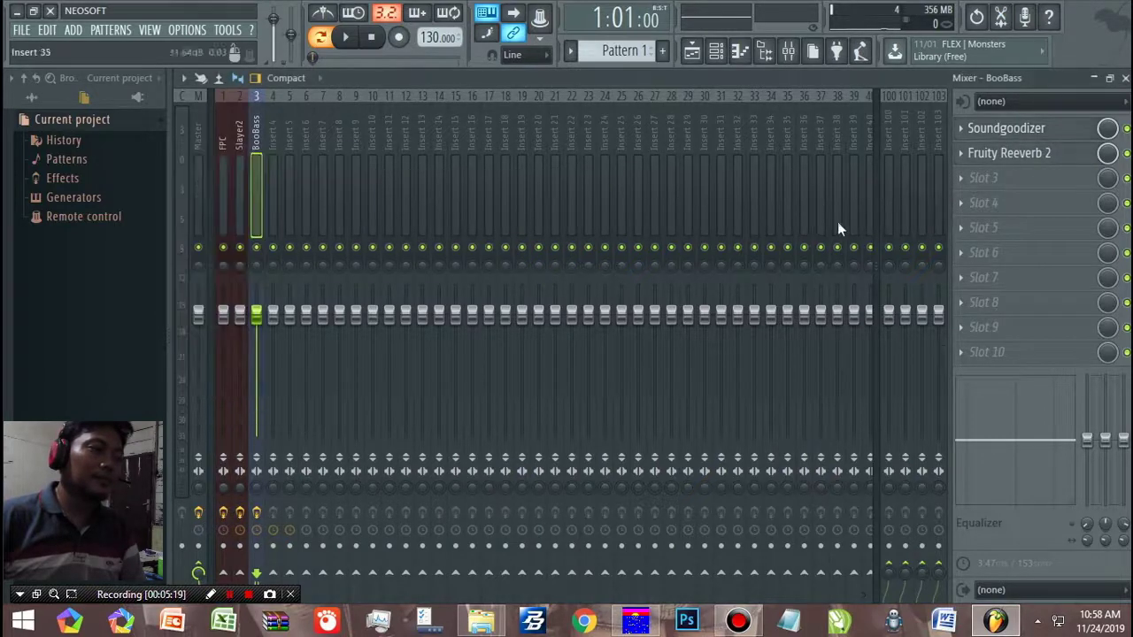
Step: Load the Slayer2 plugin in slot 3 of the BooBass mixer track and move its window clear for editing
{"action": "left_click", "coordinate": [965, 180]}
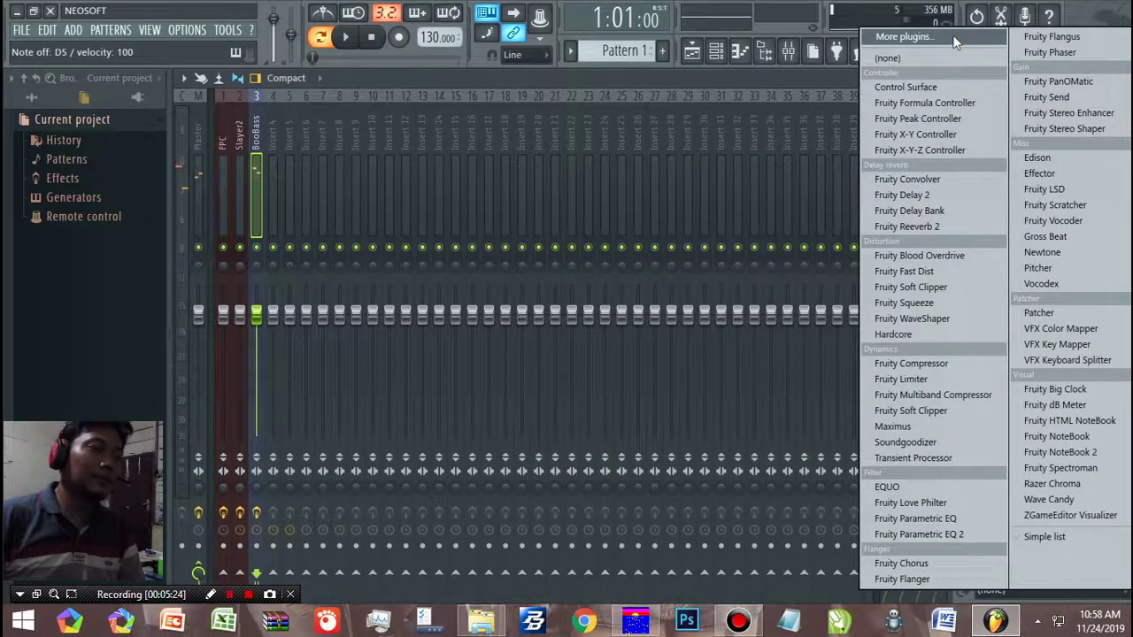
{"action": "left_click", "coordinate": [903, 37]}
{"action": "scroll", "coordinate": [505, 337], "scroll_direction": "down", "scroll_amount": 10}
{"action": "left_click", "coordinate": [429, 546]}
{"action": "double_click", "coordinate": [429, 547]}
{"action": "left_click_drag", "start_coordinate": [464, 213], "coordinate": [562, 102]}
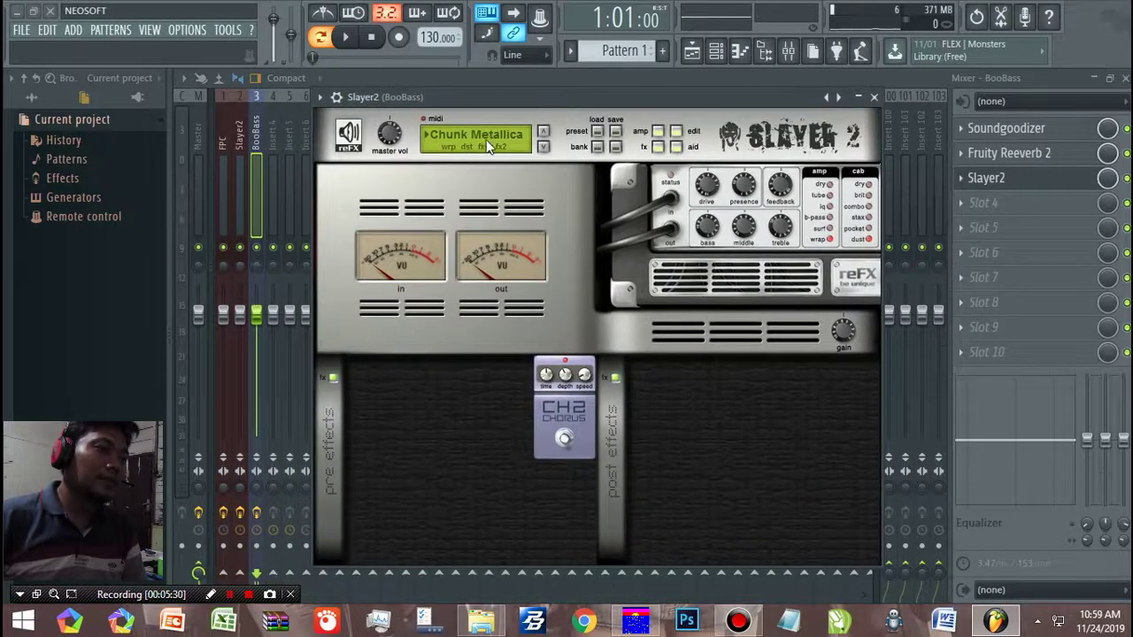
Step: Choose the Bass Ebass preset in the BooBass track's Slayer2 and close its window
{"action": "left_click", "coordinate": [488, 144]}
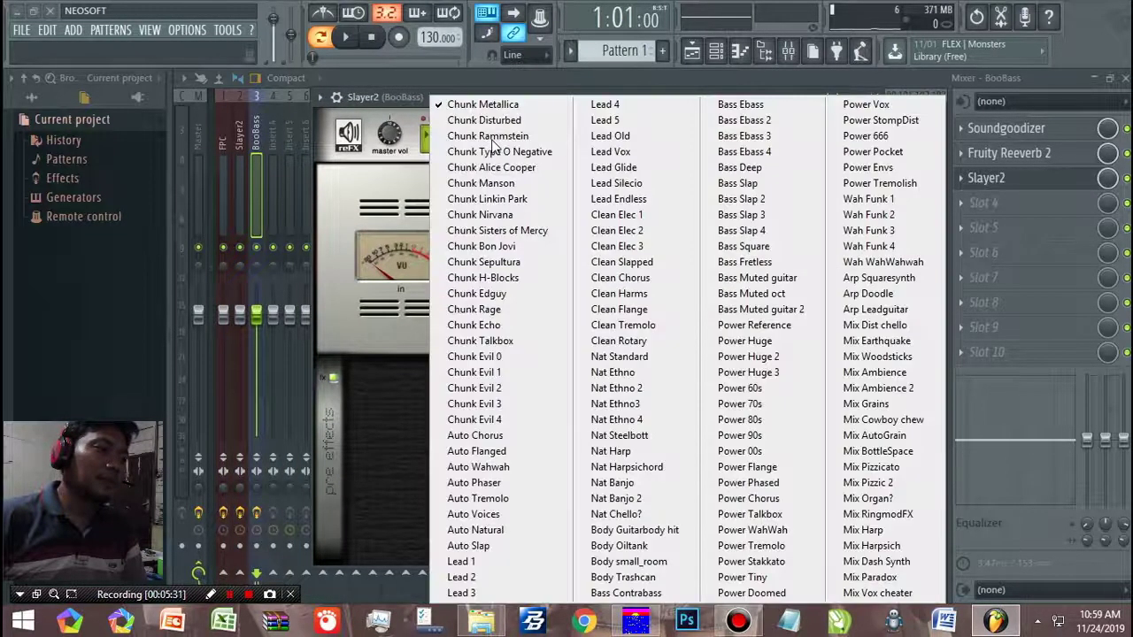
{"action": "left_click", "coordinate": [740, 106]}
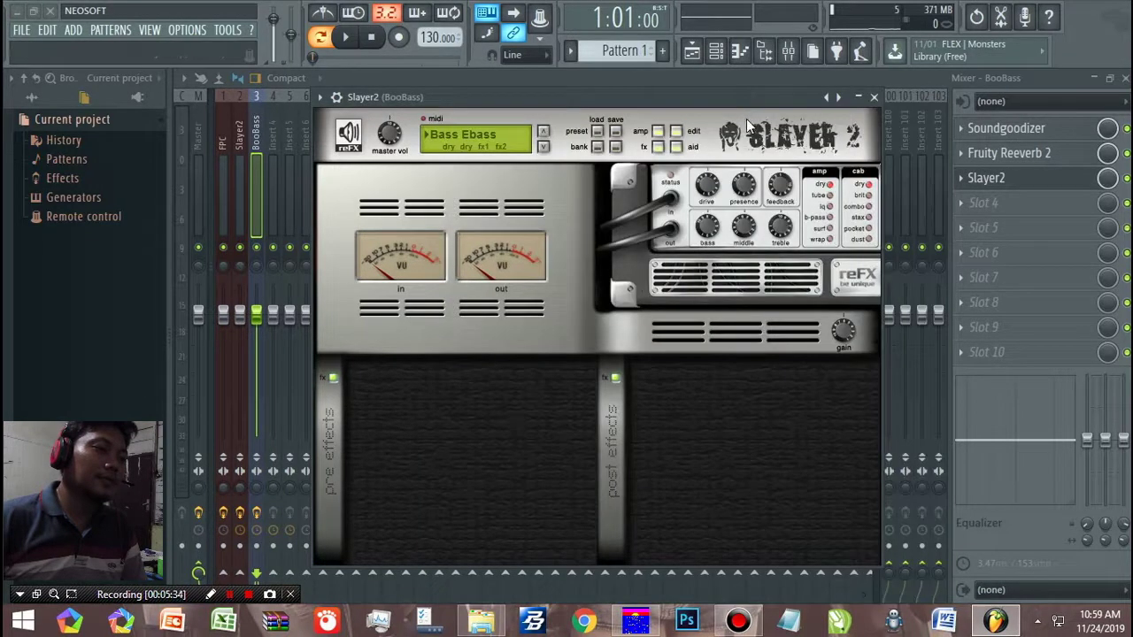
{"action": "left_click", "coordinate": [873, 98]}
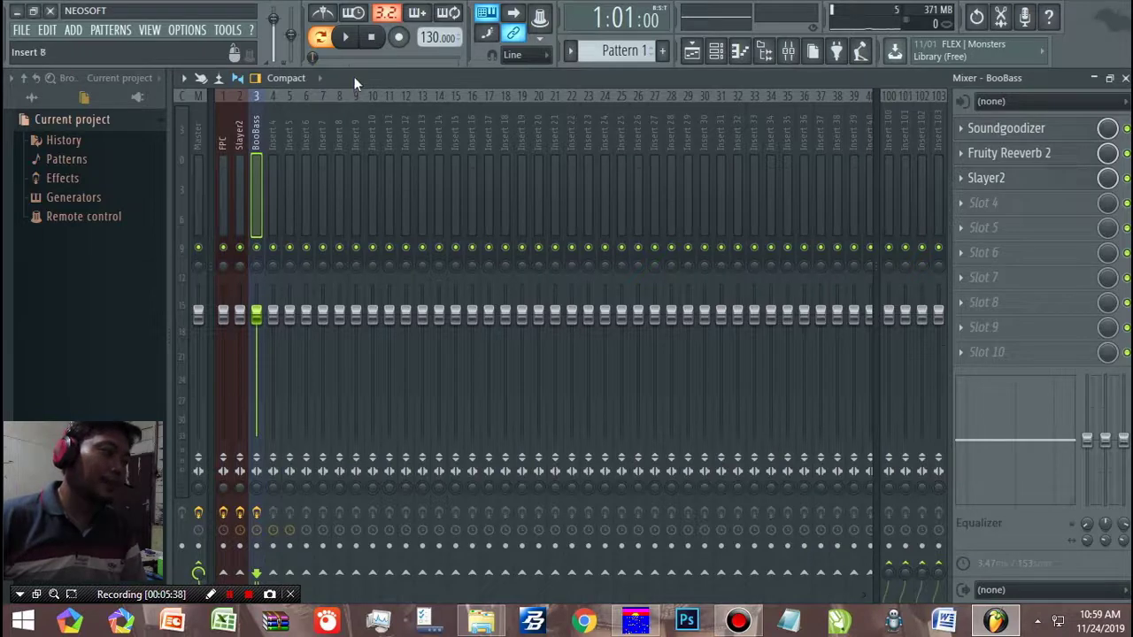
Step: Play test notes on BooBass and lower its mixer volume fader well below the other tracks' faders
{"action": "key", "text": "x"}
{"action": "key", "text": "x"}
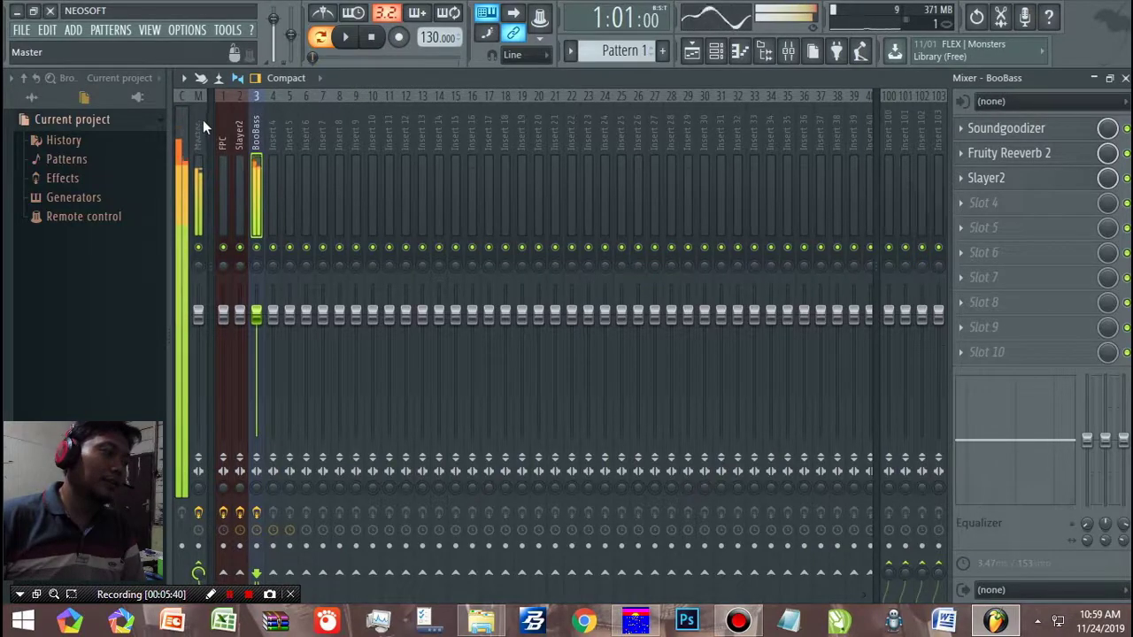
{"action": "key", "text": "x"}
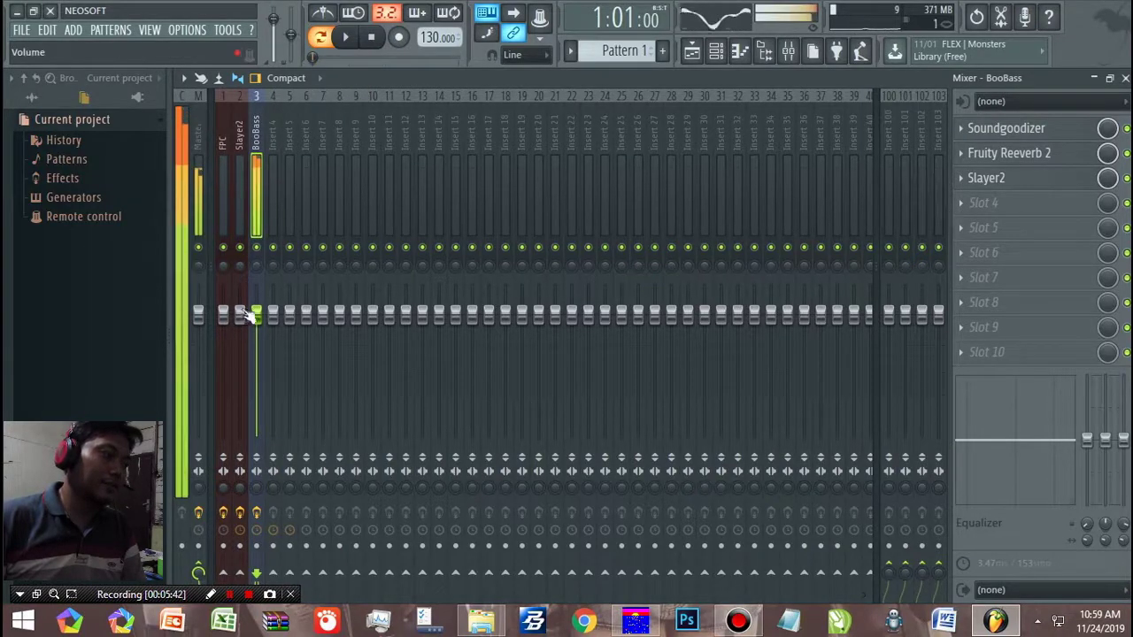
{"action": "left_click_drag", "start_coordinate": [256, 315], "coordinate": [256, 374]}
{"action": "key", "text": "x"}
{"action": "key", "text": "x"}
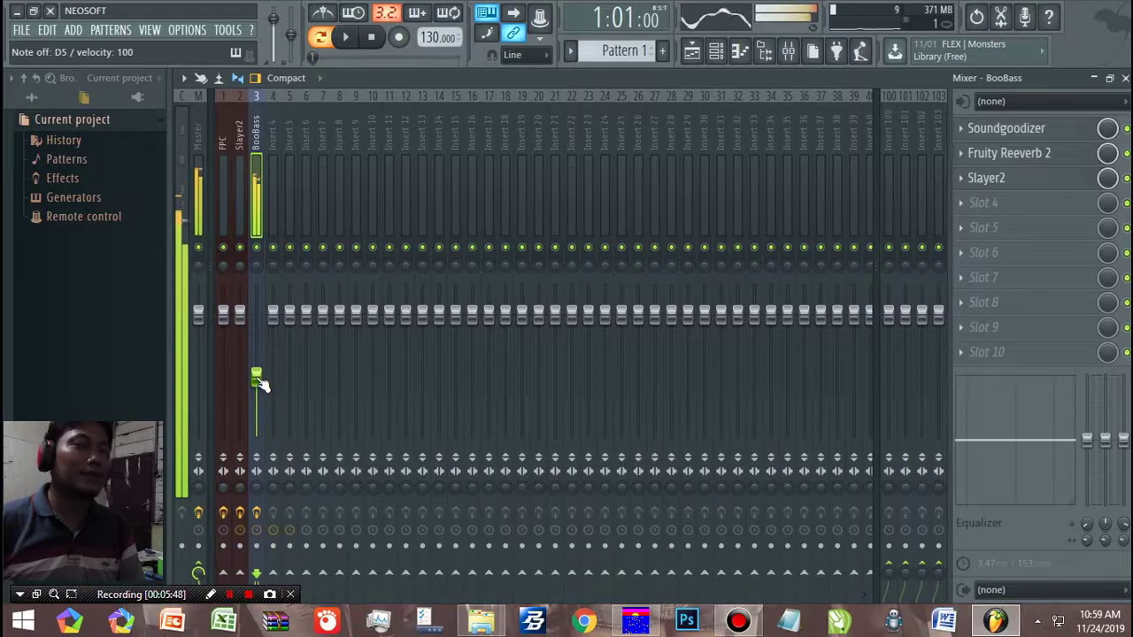
{"action": "left_click_drag", "start_coordinate": [261, 383], "coordinate": [261, 395]}
{"action": "key", "text": "x"}
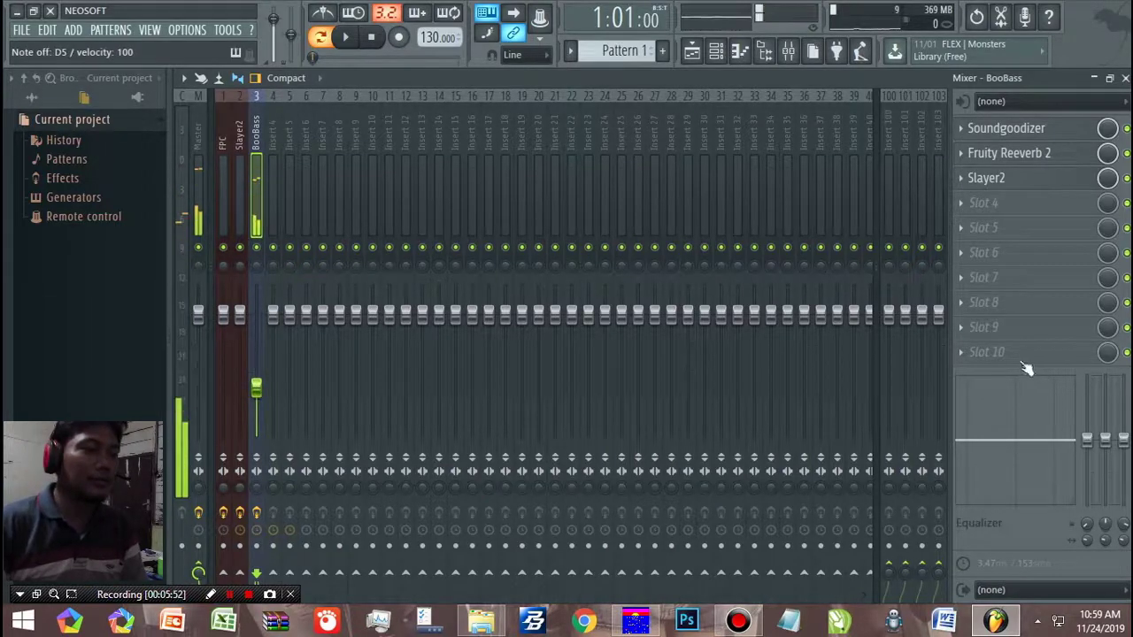
Step: Load Fruity Limiter in slot 10 of the BooBass track, apply its Max loudness preset and close the window
{"action": "left_click", "coordinate": [987, 353]}
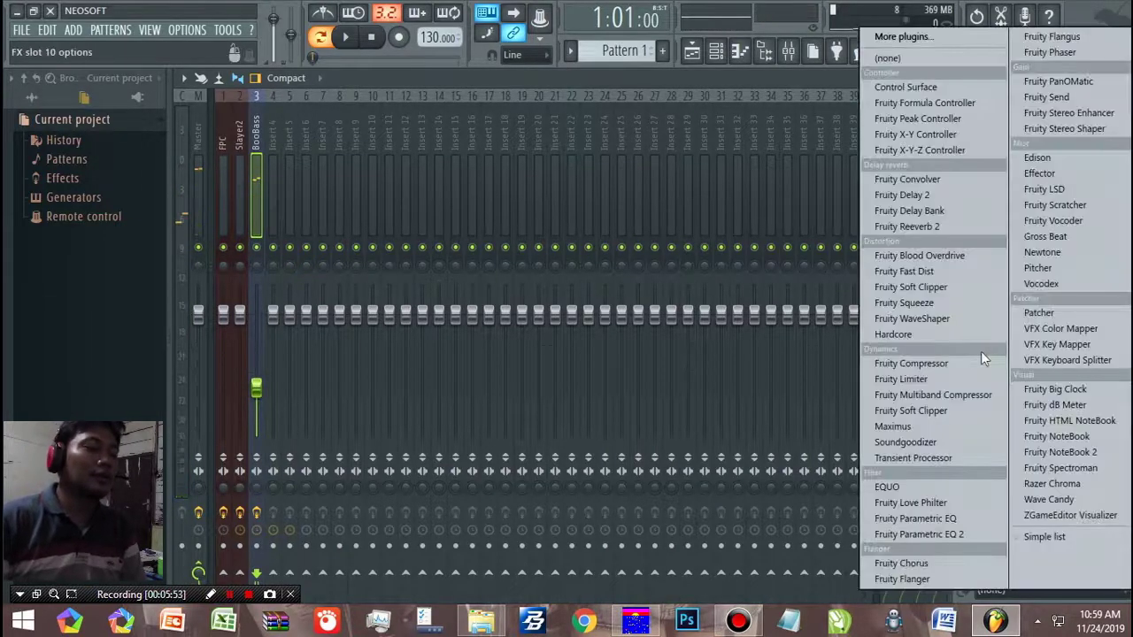
{"action": "left_click", "coordinate": [943, 382]}
{"action": "left_click", "coordinate": [221, 180]}
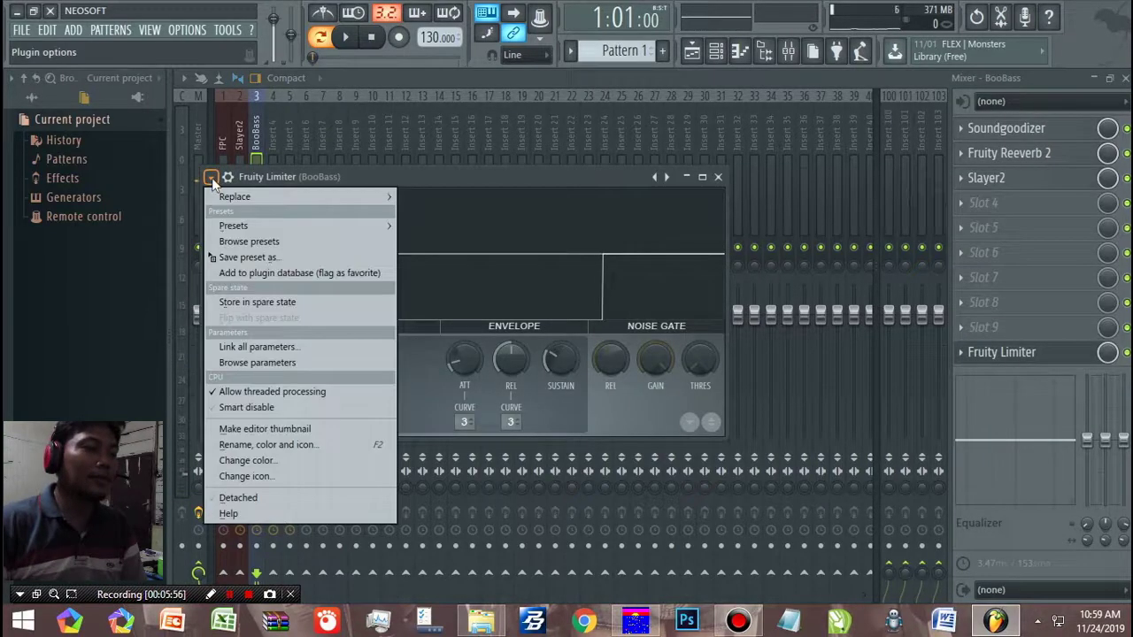
{"action": "mouse_move", "coordinate": [253, 225]}
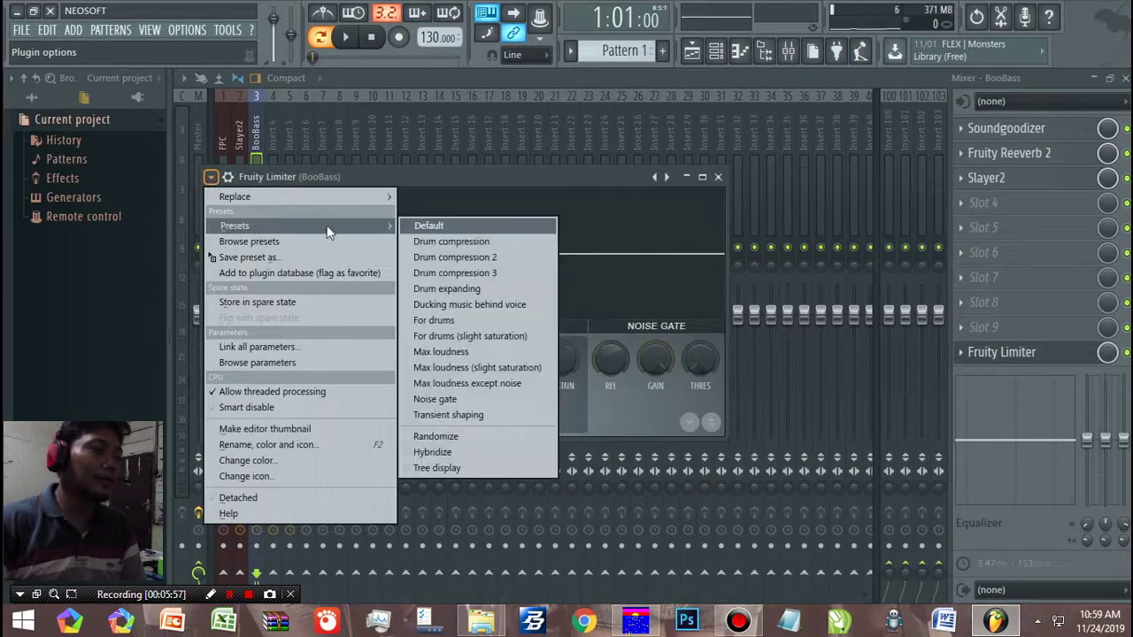
{"action": "left_click", "coordinate": [461, 352]}
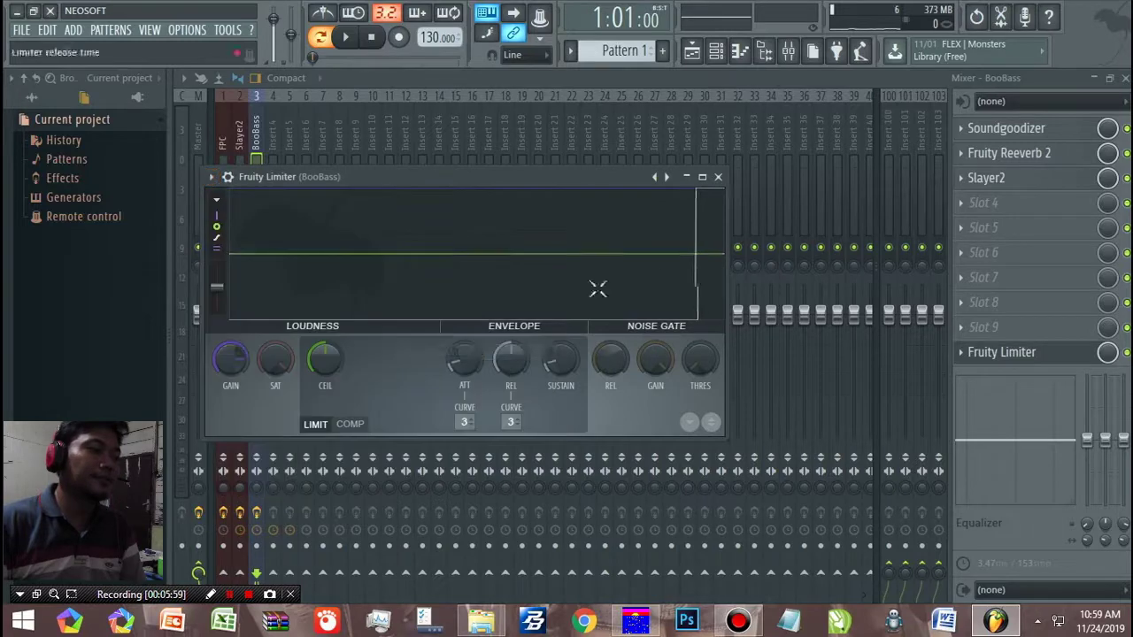
{"action": "left_click", "coordinate": [718, 177]}
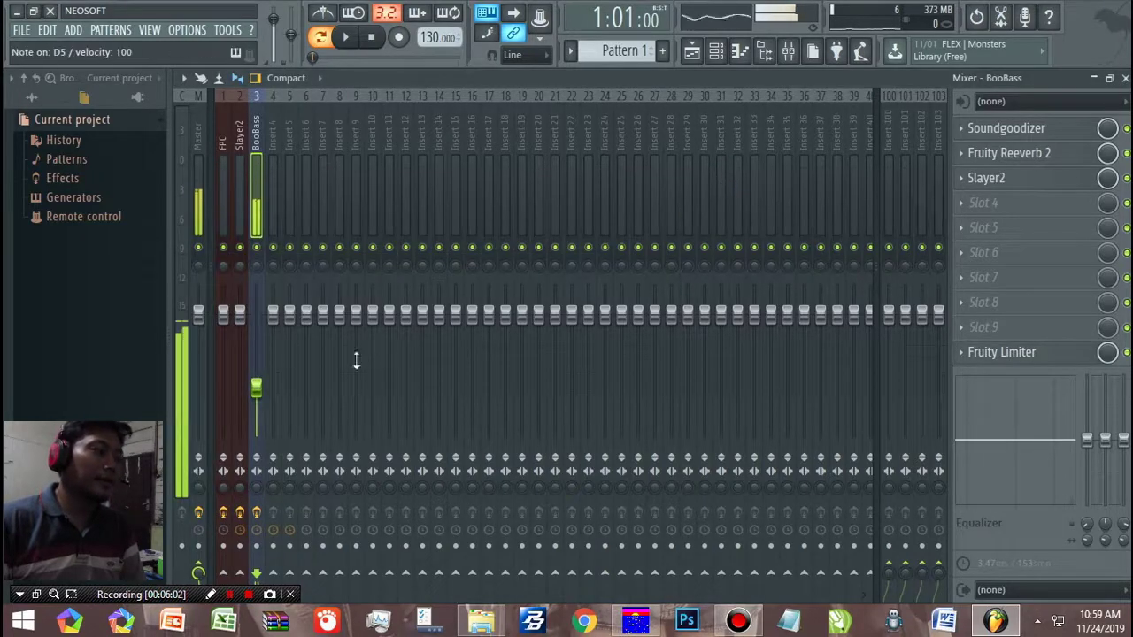
Step: Set the BooBass volume fader slightly below the other tracks' faders while playing test notes
{"action": "left_click_drag", "start_coordinate": [262, 394], "coordinate": [256, 341]}
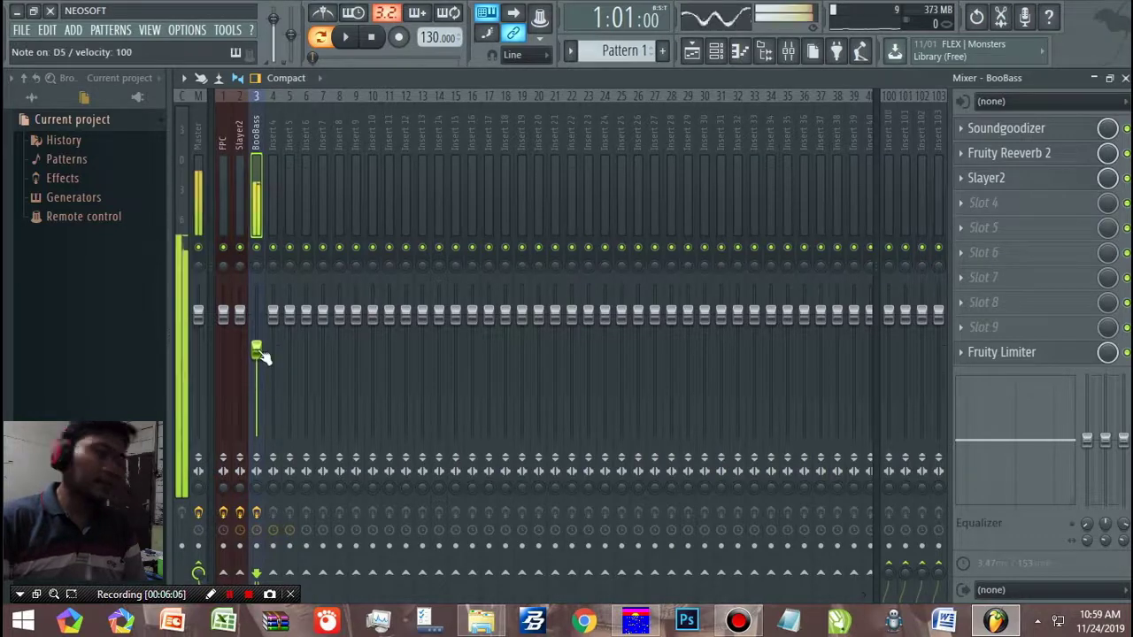
{"action": "key", "text": "w"}
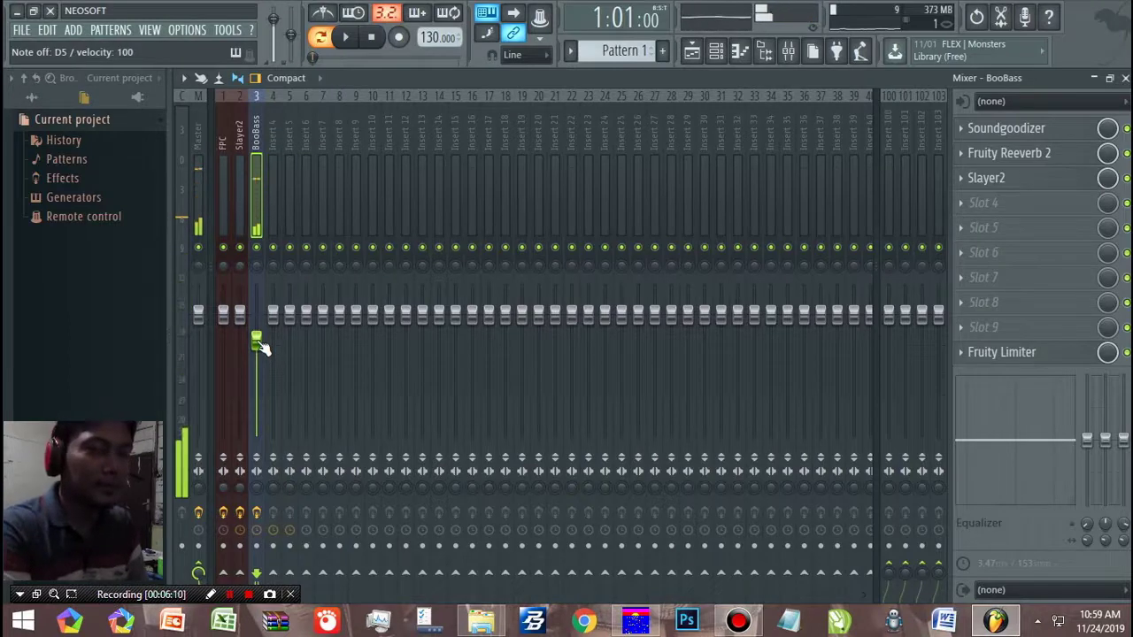
Step: Select the FL Keys channel in the channel rack and link it to mixer insert 4
{"action": "left_click", "coordinate": [717, 51]}
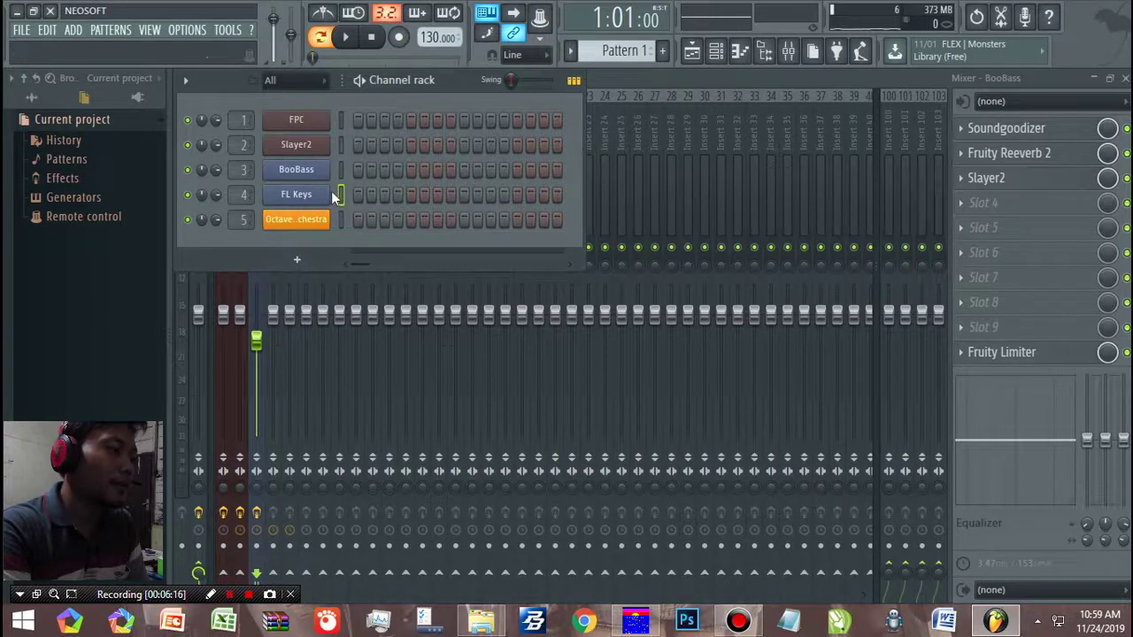
{"action": "left_click", "coordinate": [693, 82]}
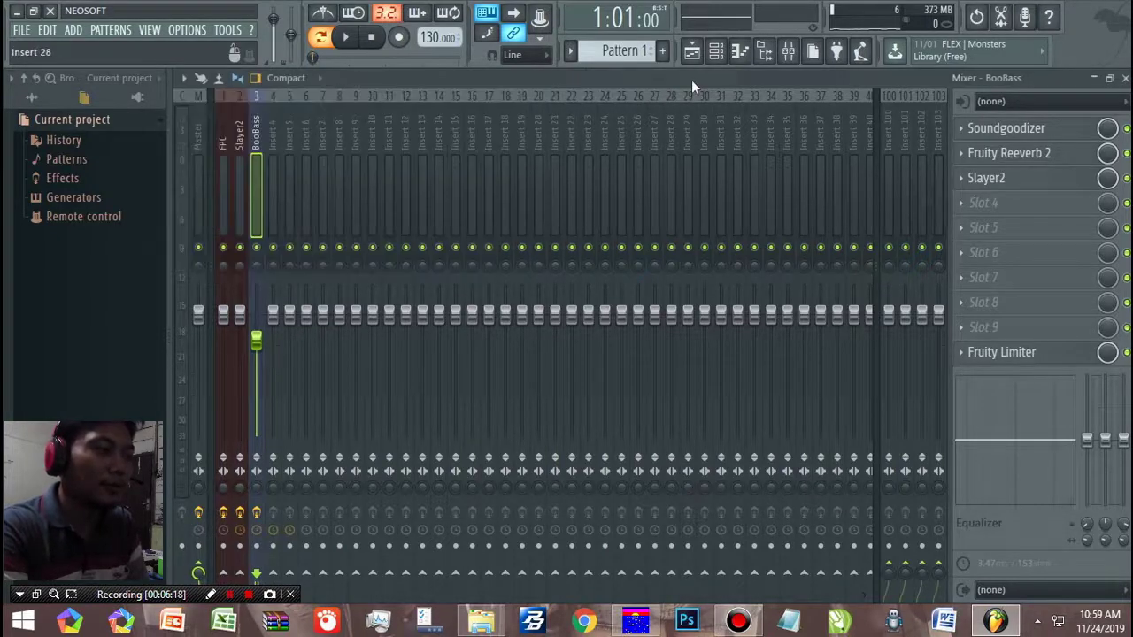
{"action": "left_click", "coordinate": [277, 185]}
{"action": "key", "text": "ctrl+l"}
Step: Load Soundgoodizer in slot 1 and Fruity Reeverb 2 in slot 2 of the FL Keys mixer track
{"action": "left_click", "coordinate": [995, 131]}
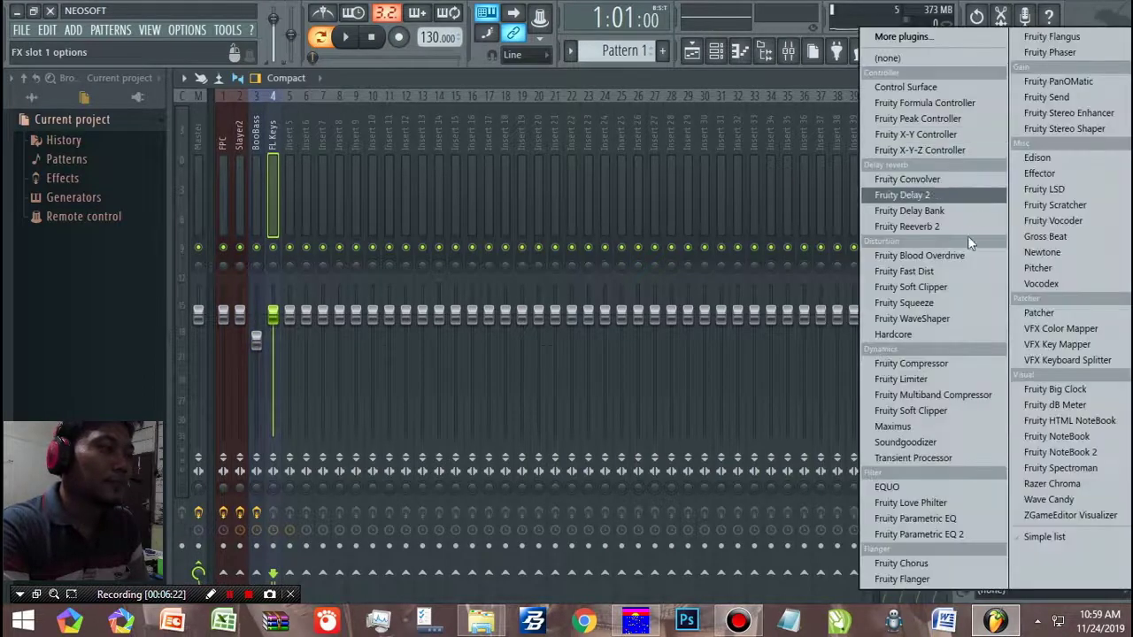
{"action": "left_click", "coordinate": [927, 445]}
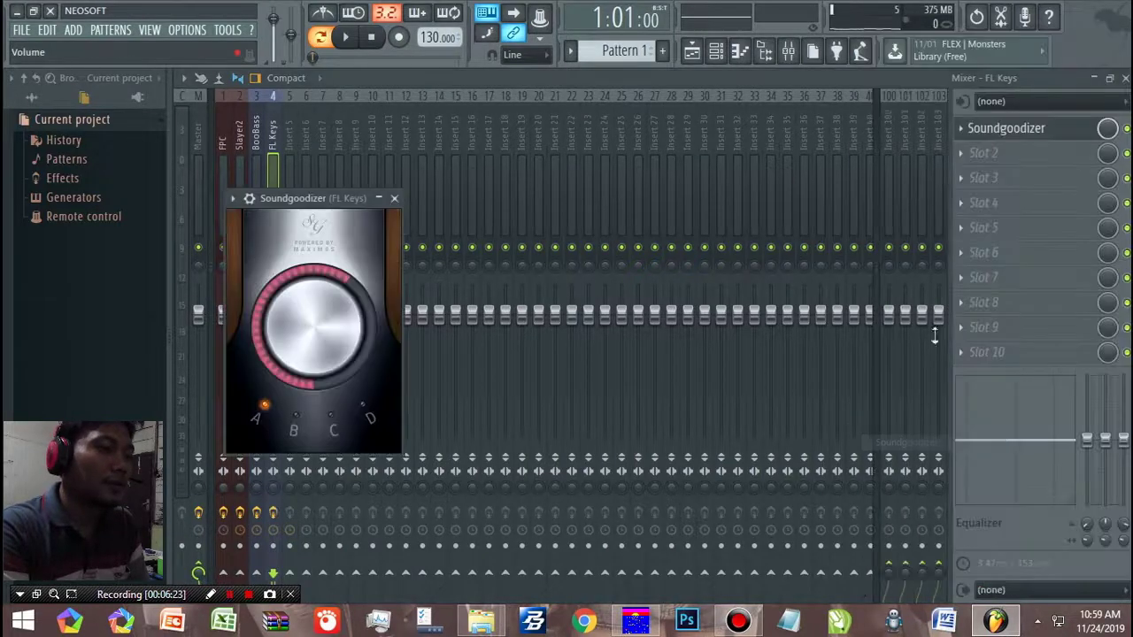
{"action": "left_click", "coordinate": [976, 155]}
{"action": "left_click", "coordinate": [944, 225]}
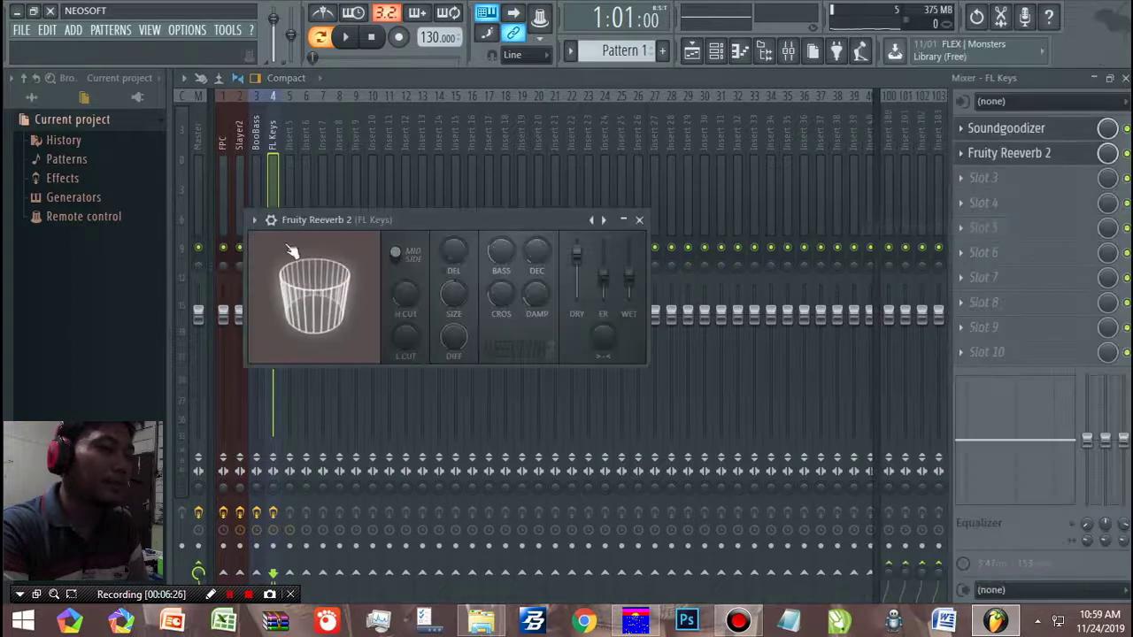
Step: Apply the Small Studio preset to the FL Keys track's Fruity Reeverb 2 and close both effect windows
{"action": "left_click", "coordinate": [255, 220]}
{"action": "mouse_move", "coordinate": [280, 266]}
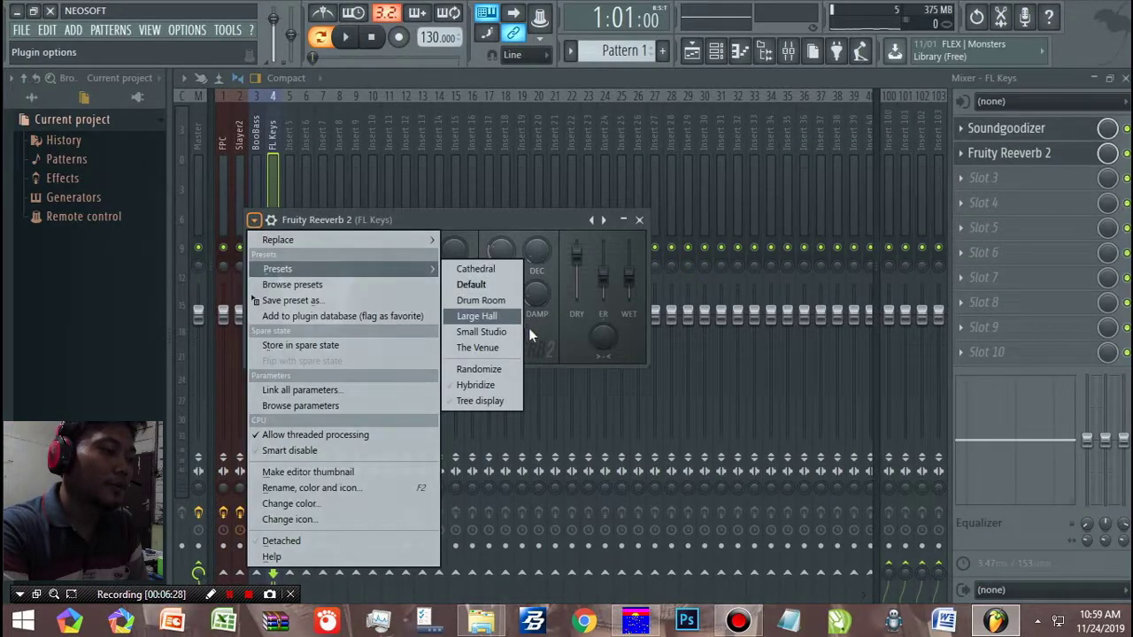
{"action": "left_click", "coordinate": [481, 331]}
{"action": "left_click", "coordinate": [639, 219]}
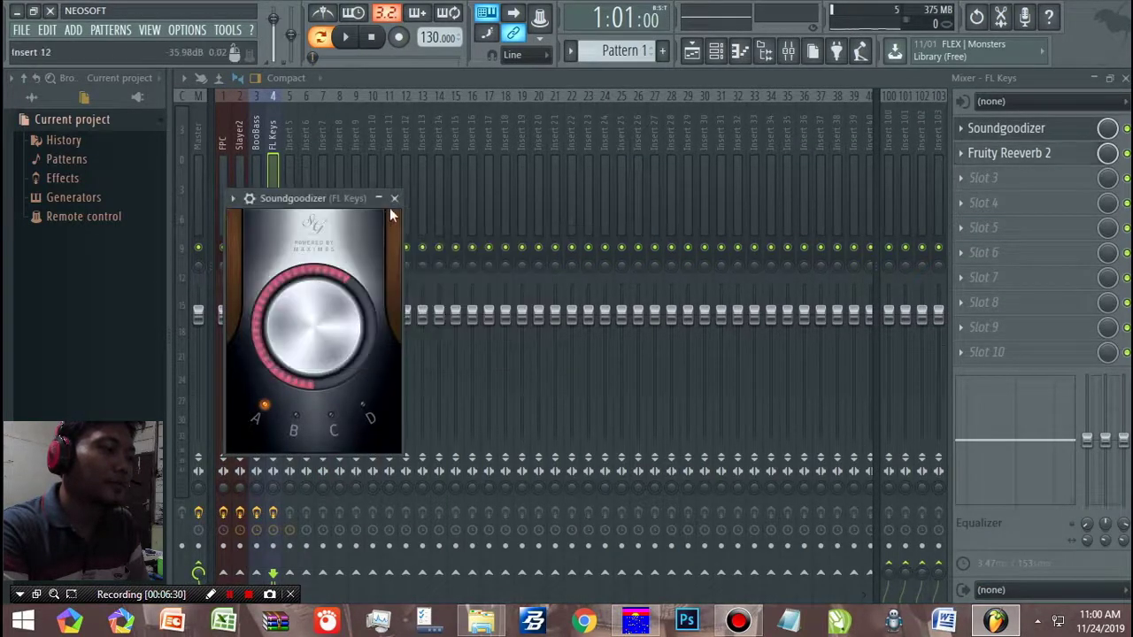
{"action": "left_click", "coordinate": [394, 198]}
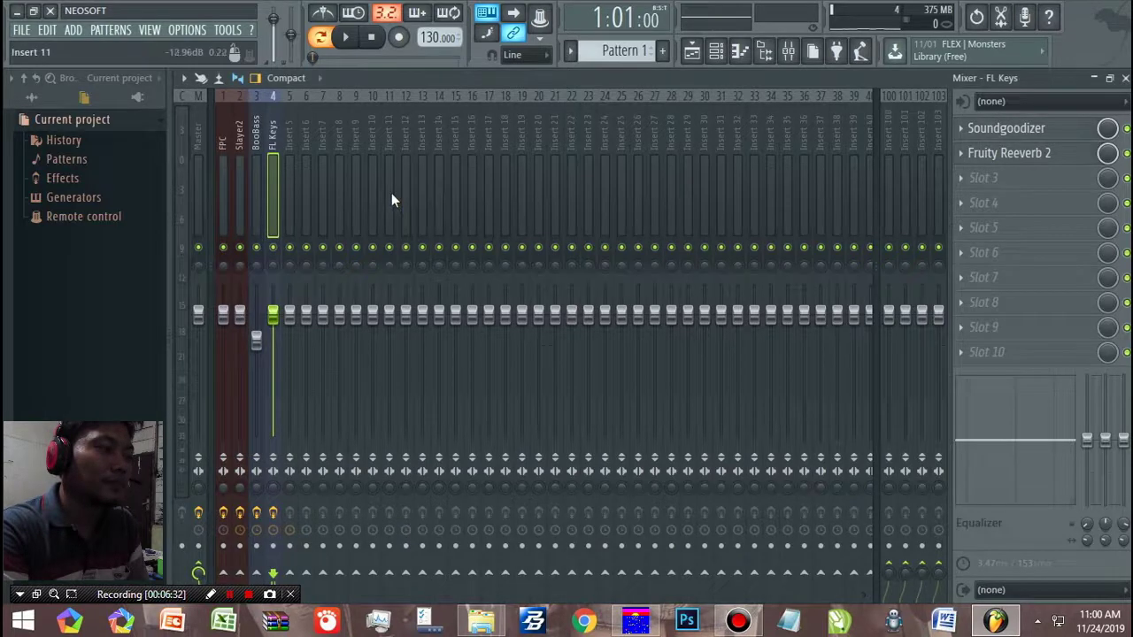
Step: Play several test notes through the FL Keys track to check its sound with Soundgoodizer and reverb
{"action": "key", "text": "q"}
{"action": "key", "text": "e"}
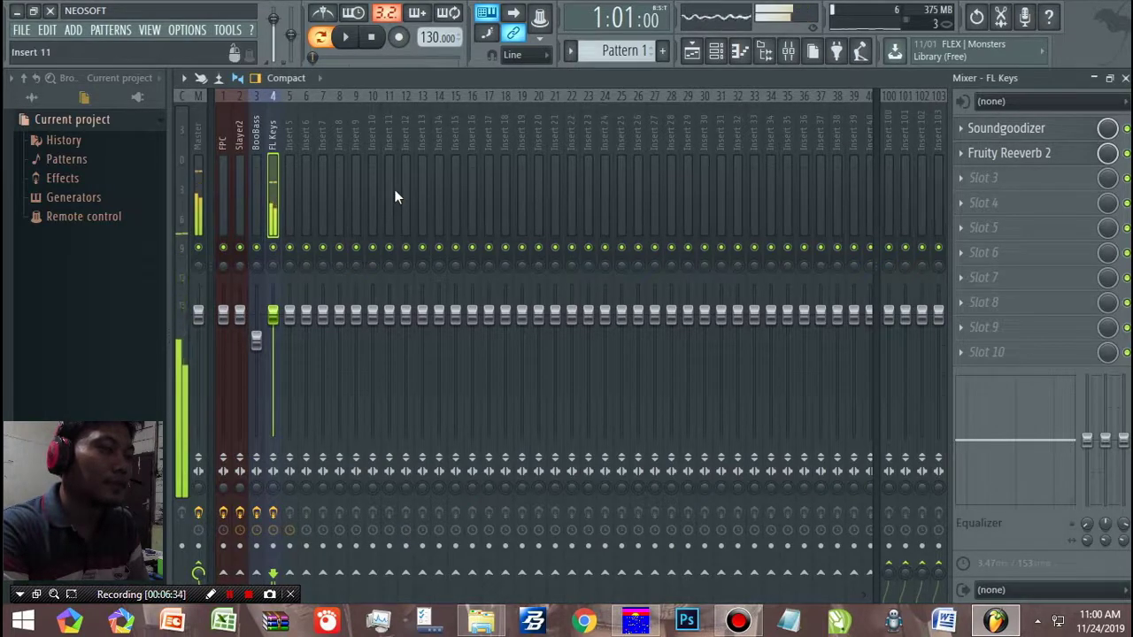
{"action": "key", "text": "e"}
{"action": "key", "text": "b"}
{"action": "key", "text": "q"}
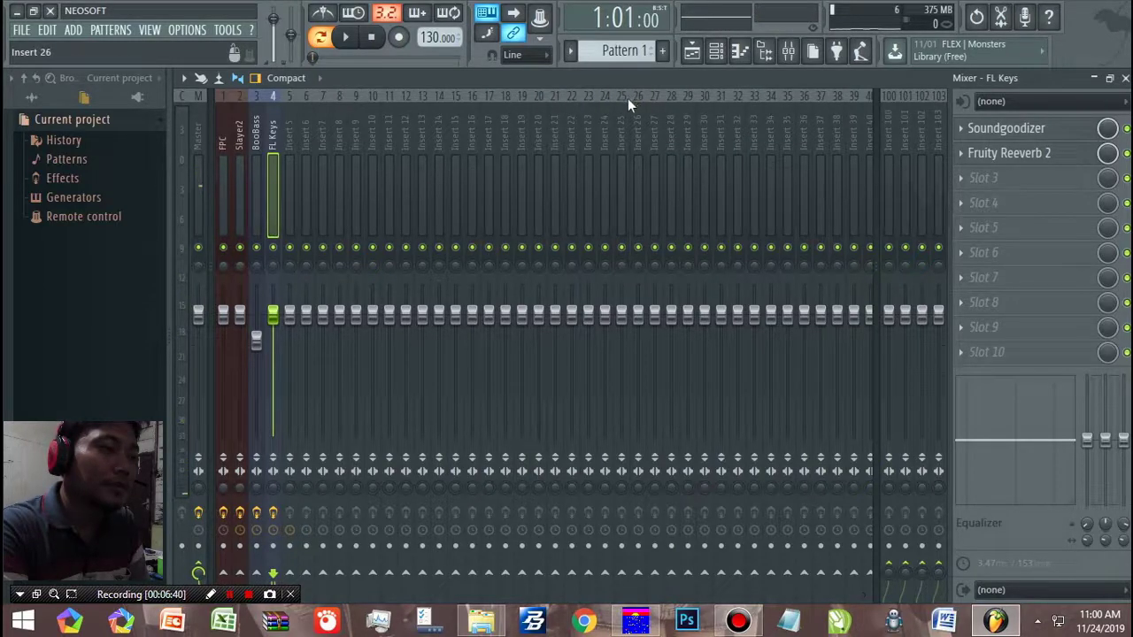
Step: Load Fruity Limiter in slot 10 of the FL Keys track with the Max loudness preset and close its window
{"action": "left_click", "coordinate": [985, 352]}
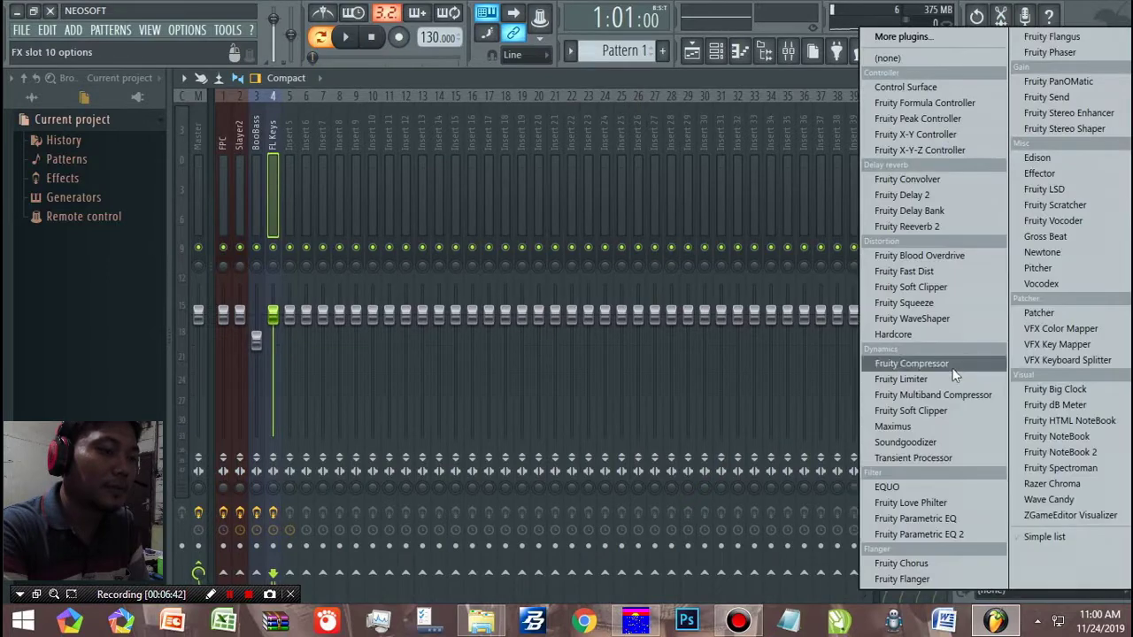
{"action": "left_click", "coordinate": [902, 379]}
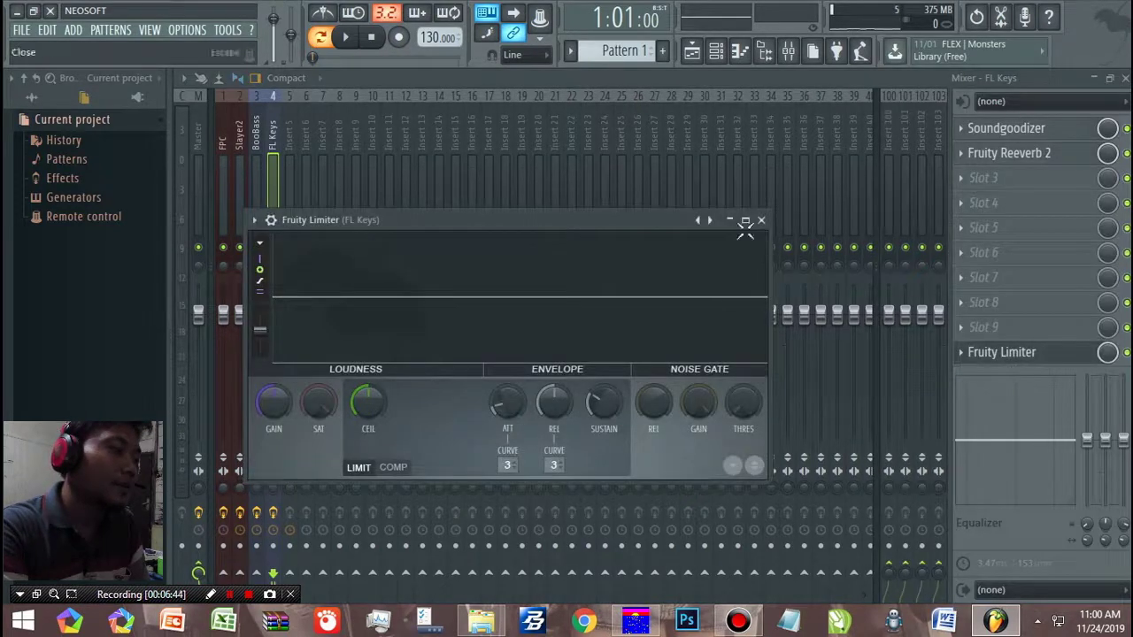
{"action": "left_click", "coordinate": [251, 218]}
{"action": "mouse_move", "coordinate": [389, 266]}
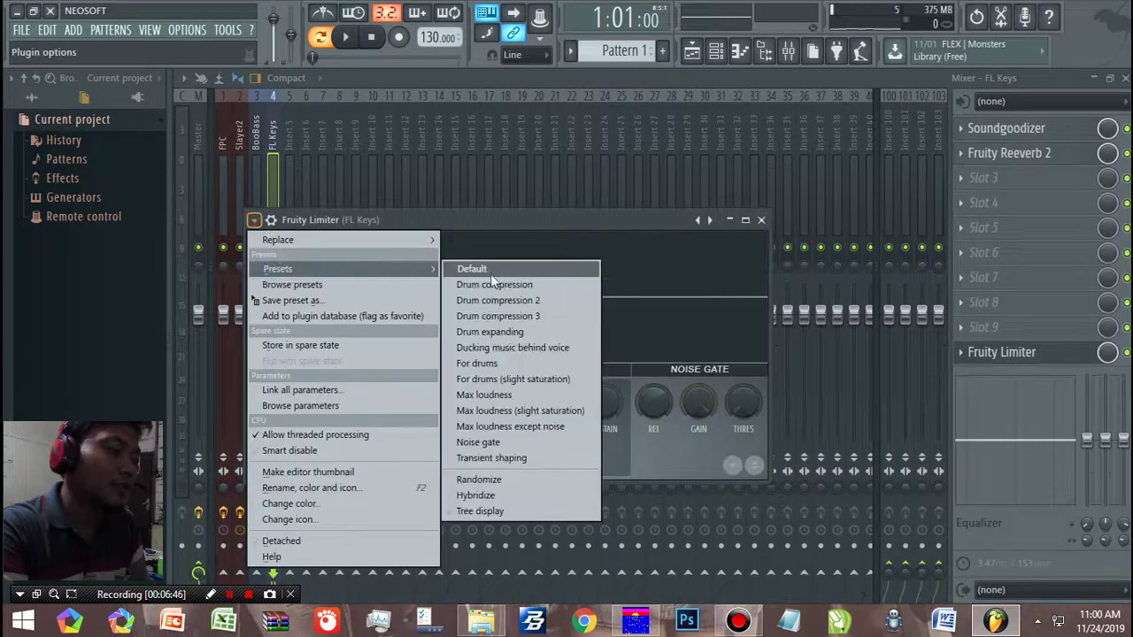
{"action": "left_click", "coordinate": [514, 397]}
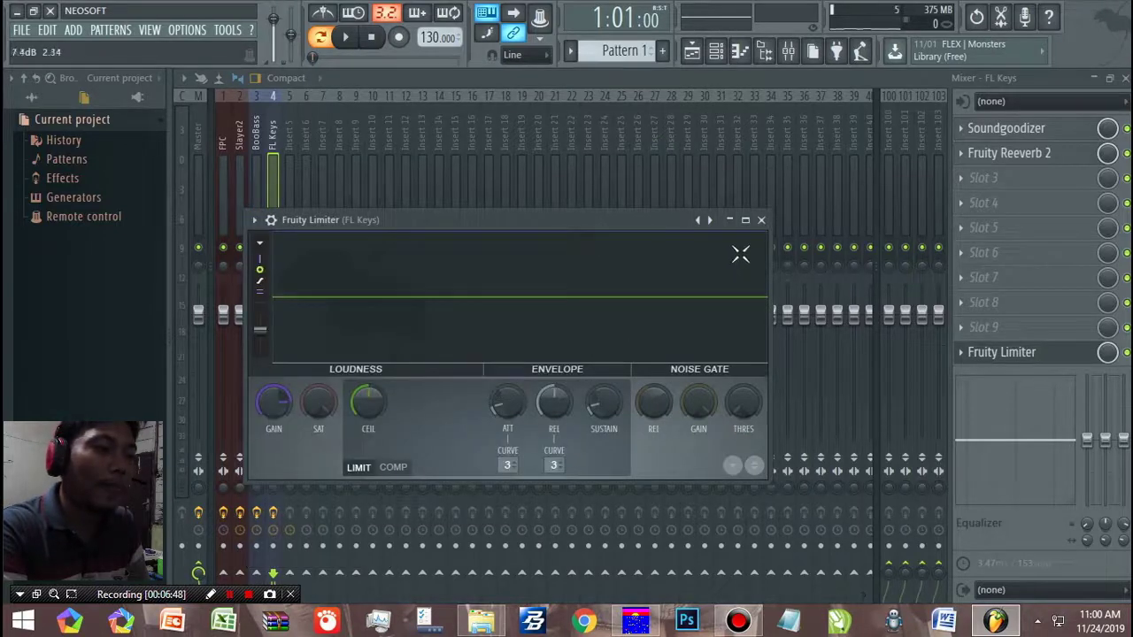
{"action": "left_click", "coordinate": [761, 221]}
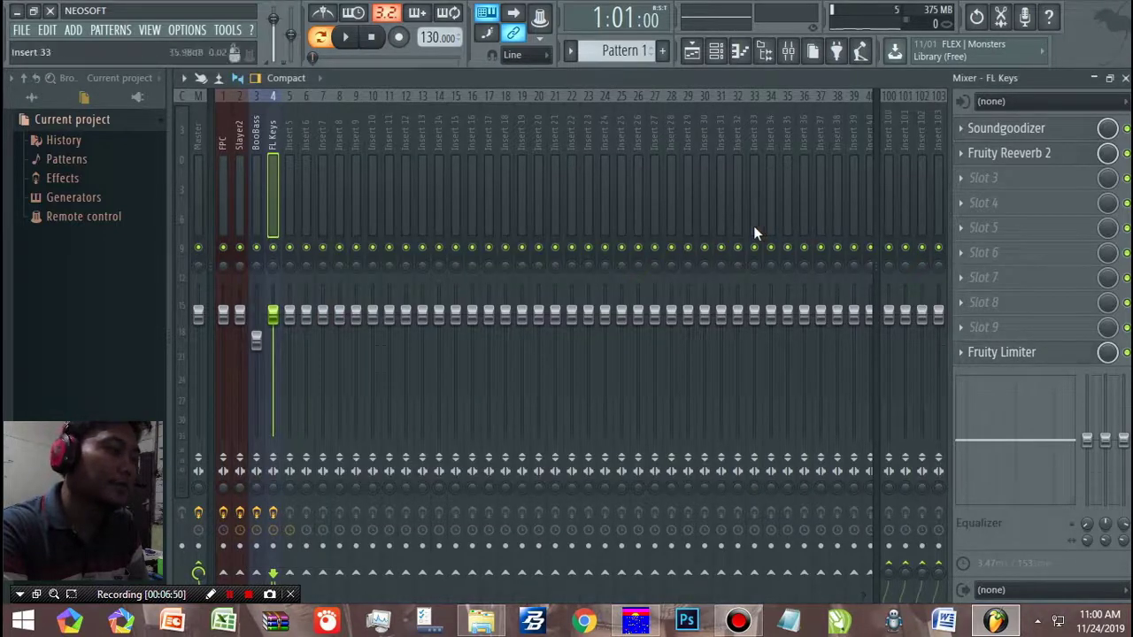
Step: Lower the FL Keys volume fader to about the level of the BooBass fader while playing test notes
{"action": "key", "text": "z"}
{"action": "key", "text": "c"}
{"action": "key", "text": "b"}
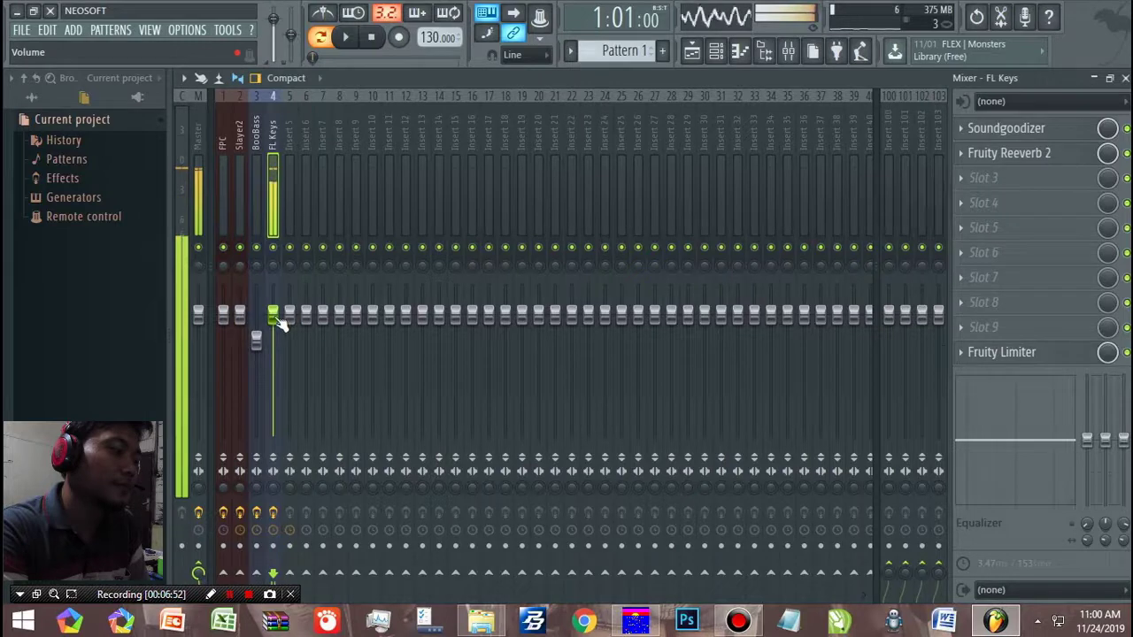
{"action": "left_click_drag", "start_coordinate": [274, 316], "coordinate": [273, 330]}
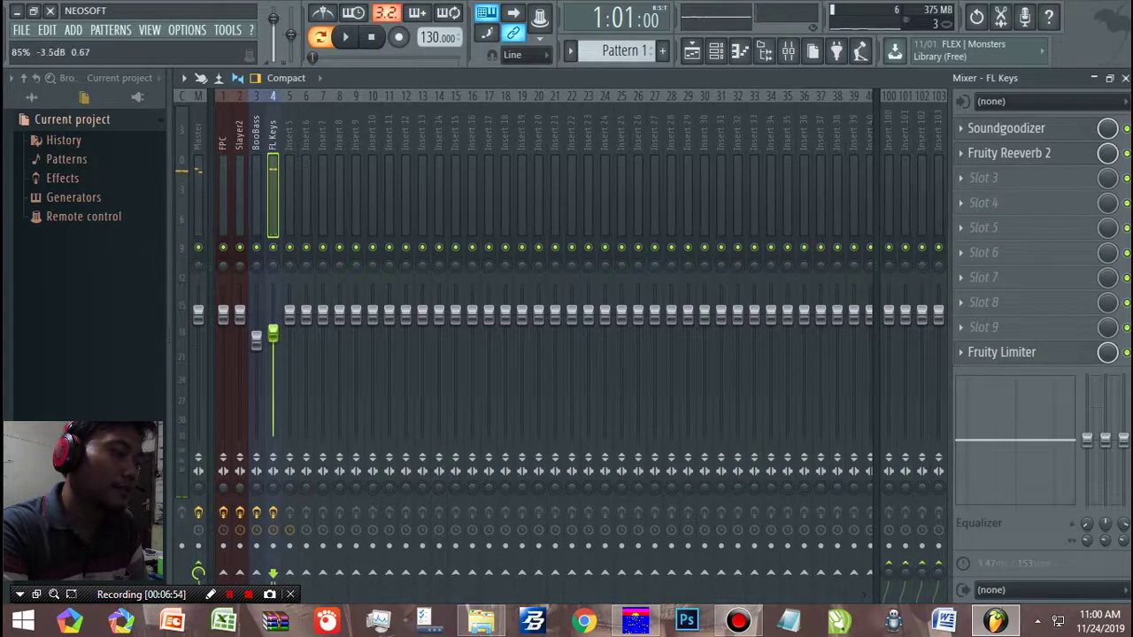
{"action": "key", "text": "b"}
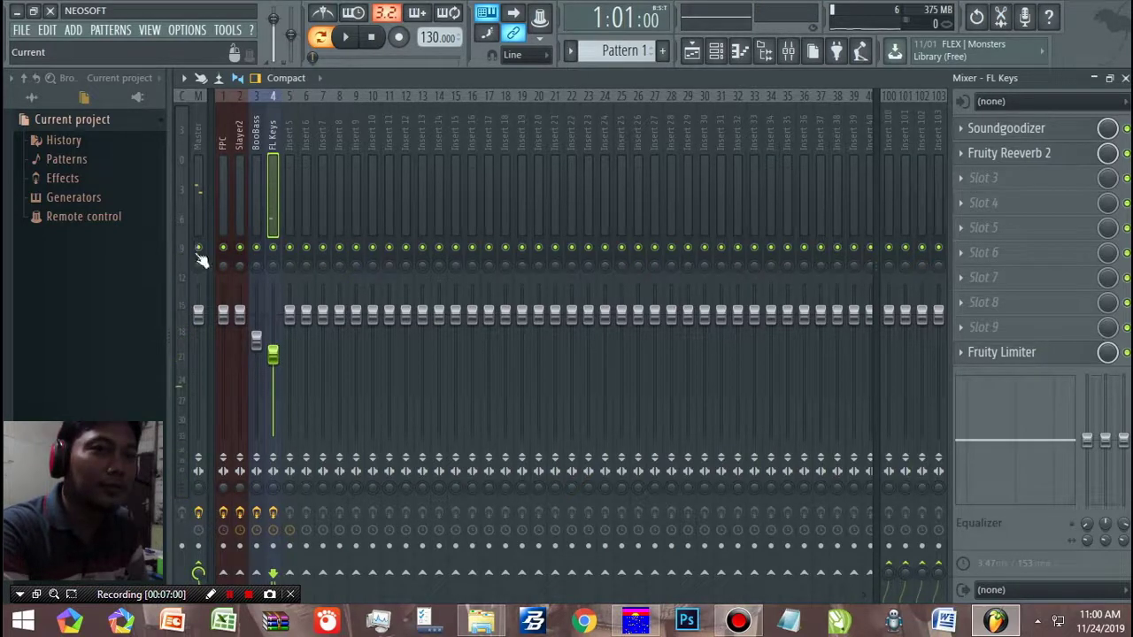
{"action": "left_click_drag", "start_coordinate": [276, 355], "coordinate": [275, 346]}
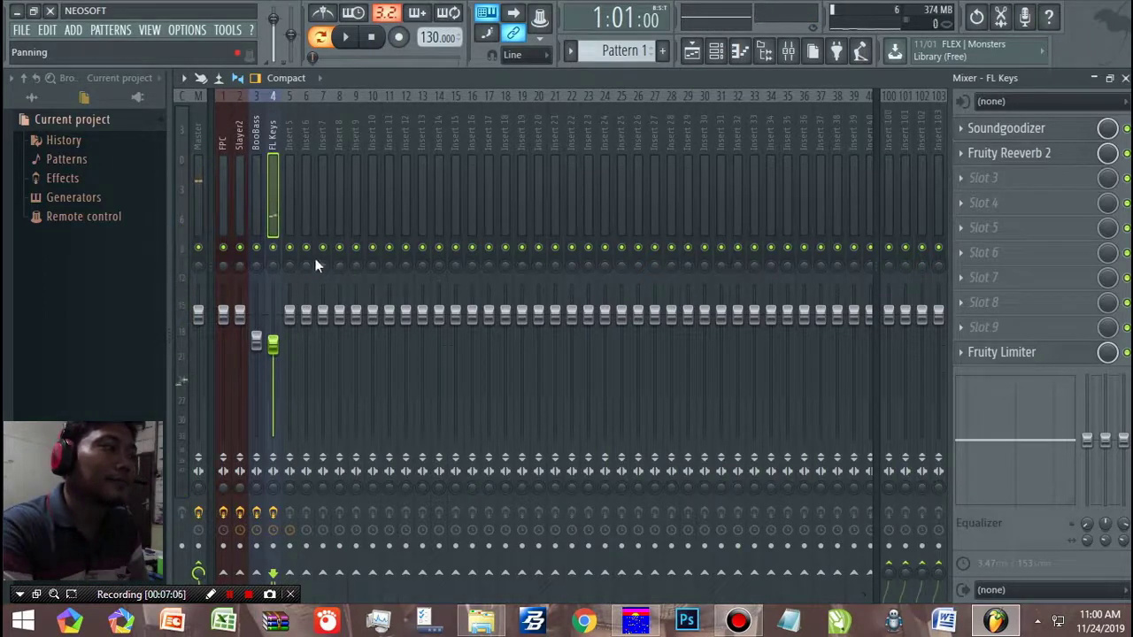
Step: Select the Octaver orchestra channel in the channel rack and link it to mixer insert 5
{"action": "left_click", "coordinate": [716, 51]}
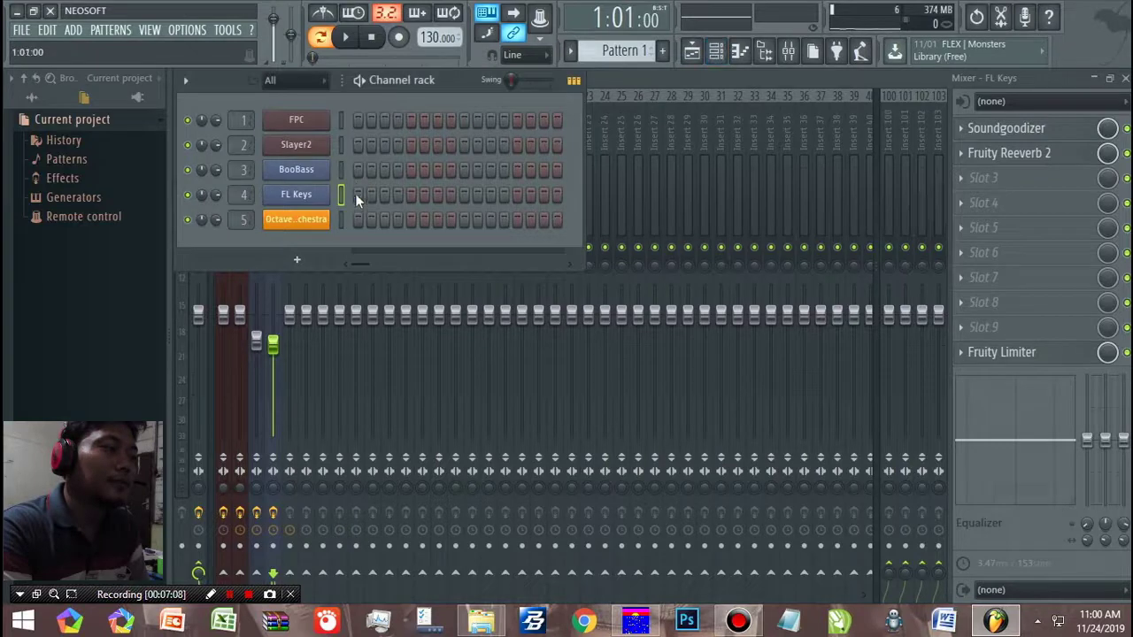
{"action": "left_click", "coordinate": [786, 57]}
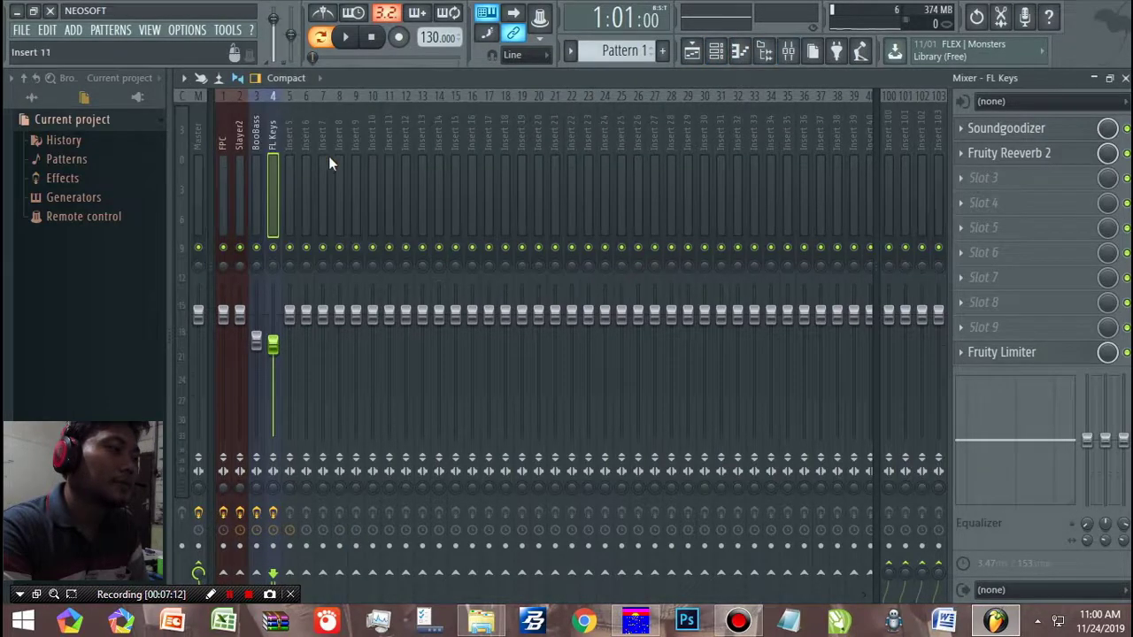
{"action": "left_click", "coordinate": [289, 179]}
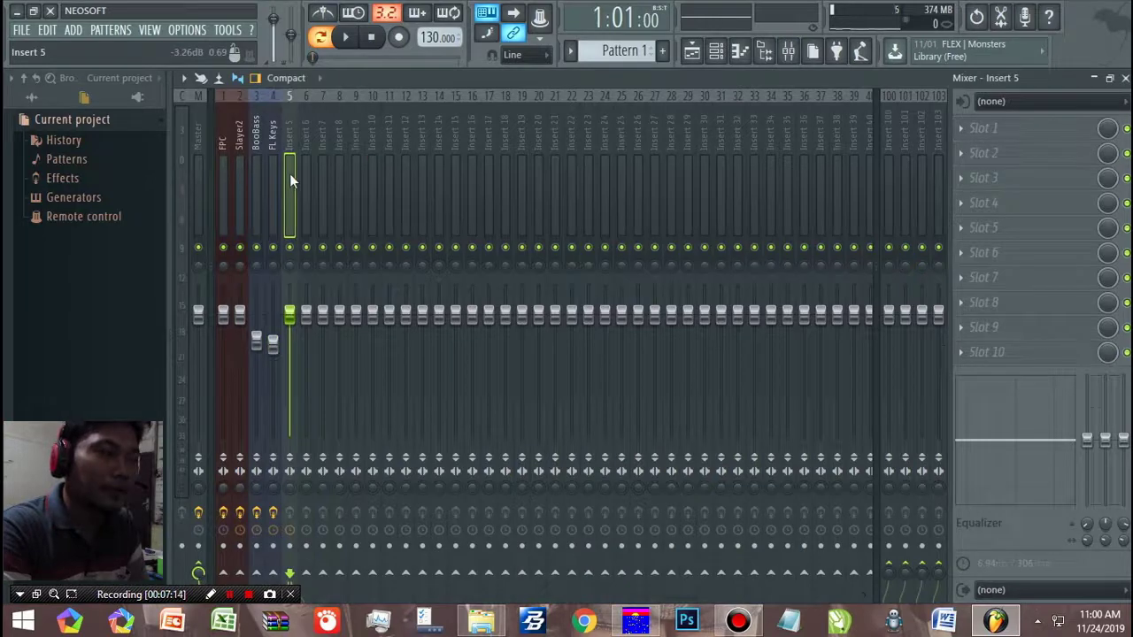
{"action": "key", "text": "ctrl+l"}
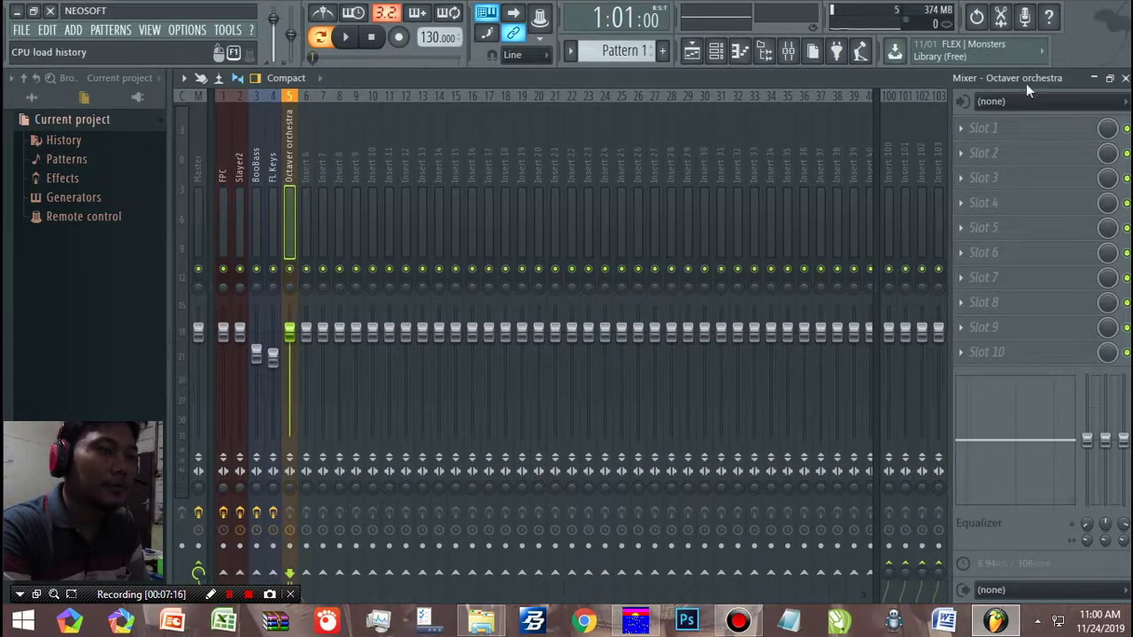
Step: Load Soundgoodizer in slot 1 and Fruity Reeverb 2 in slot 2 of the Octaver orchestra mixer track
{"action": "left_click", "coordinate": [1057, 132]}
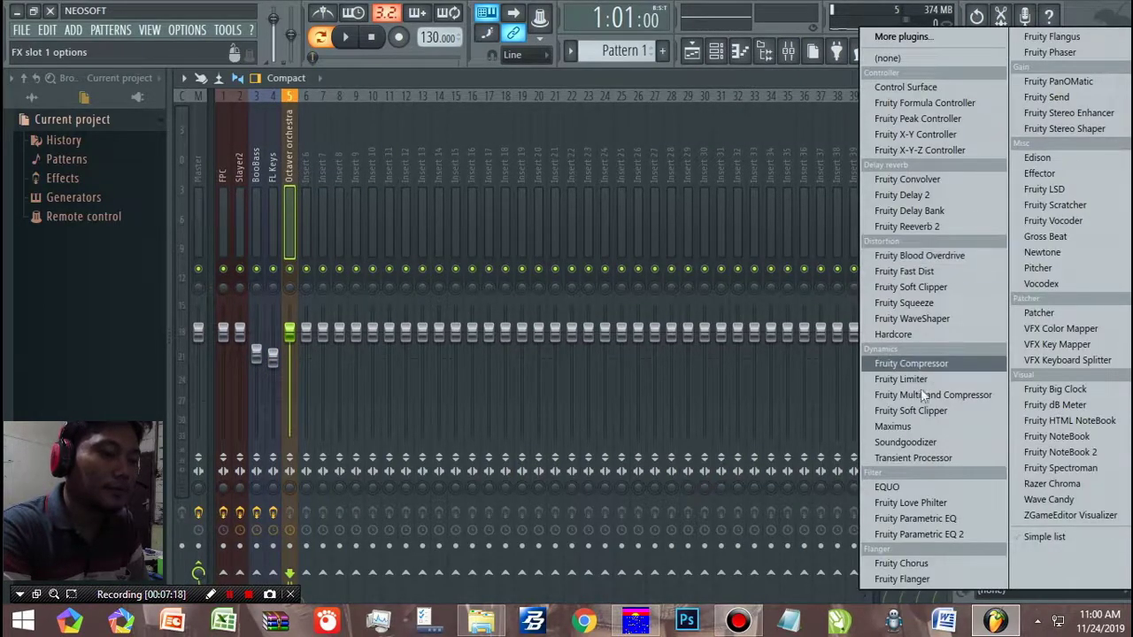
{"action": "left_click", "coordinate": [923, 443]}
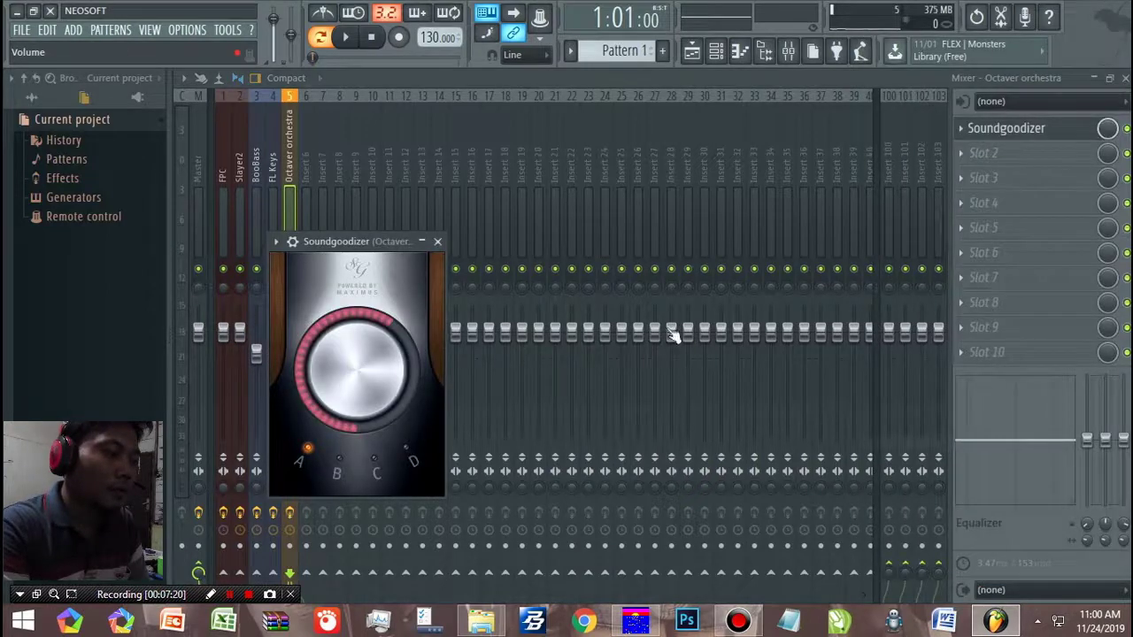
{"action": "left_click", "coordinate": [957, 149]}
{"action": "left_click", "coordinate": [925, 227]}
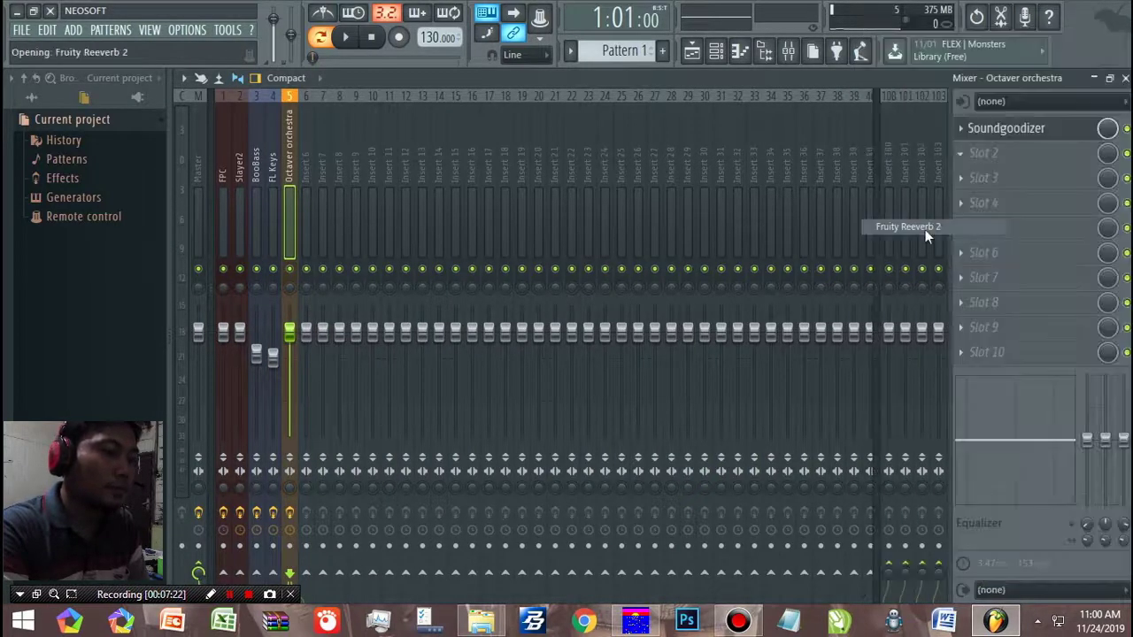
Step: Apply a room preset to the Octaver orchestra track's Fruity Reeverb 2, close both effect windows and play a test note
{"action": "left_click", "coordinate": [305, 262]}
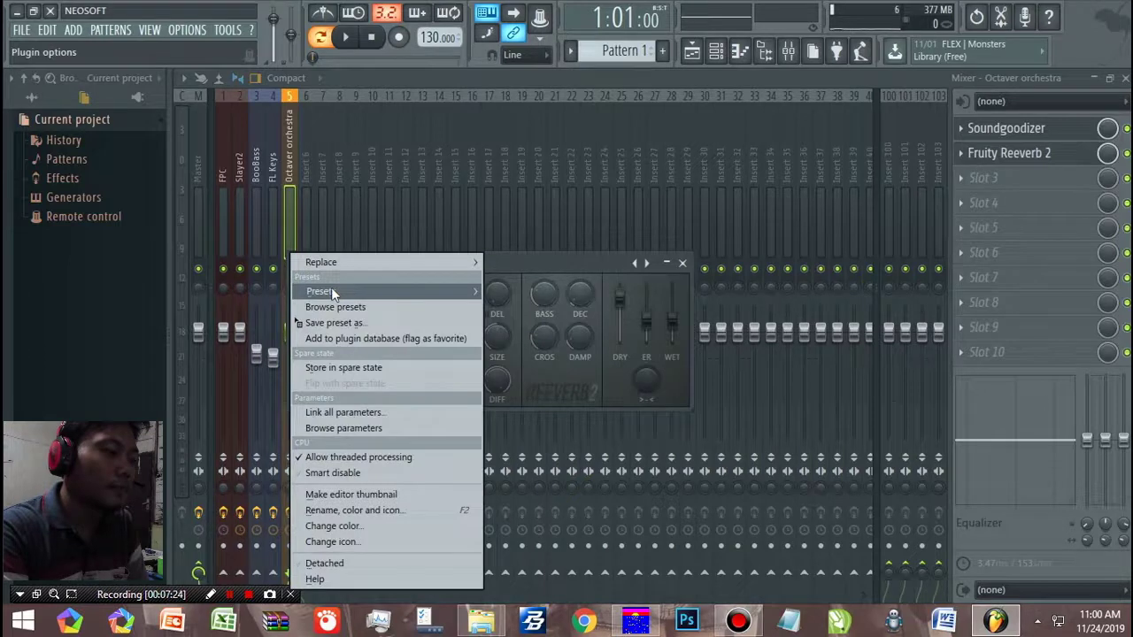
{"action": "mouse_move", "coordinate": [331, 292]}
{"action": "left_click", "coordinate": [534, 345]}
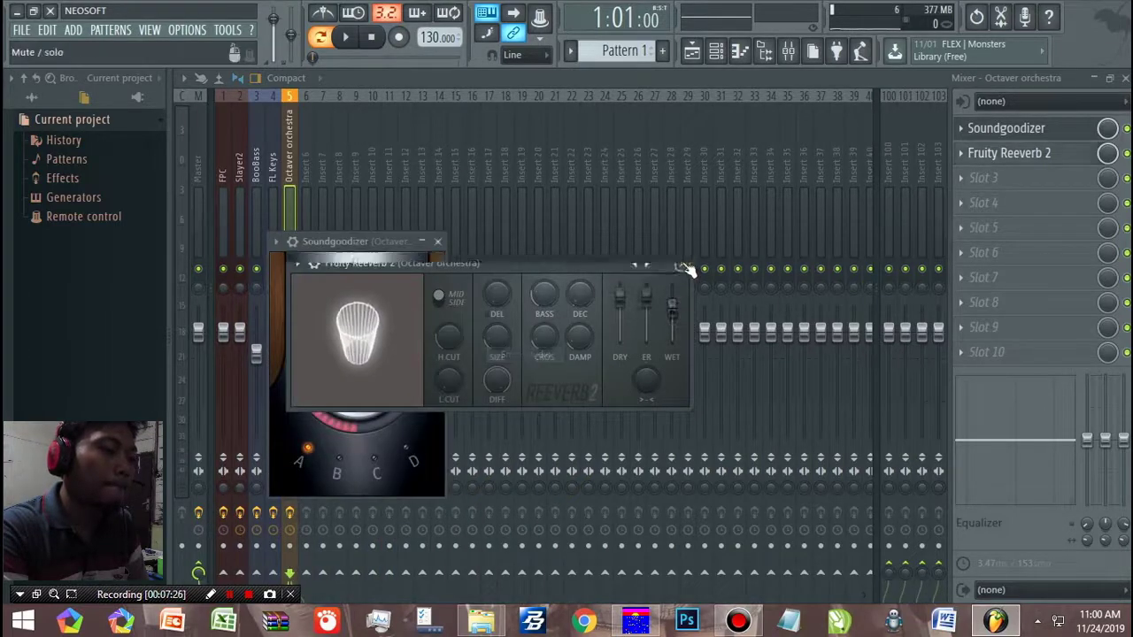
{"action": "left_click", "coordinate": [681, 263]}
{"action": "left_click", "coordinate": [437, 242]}
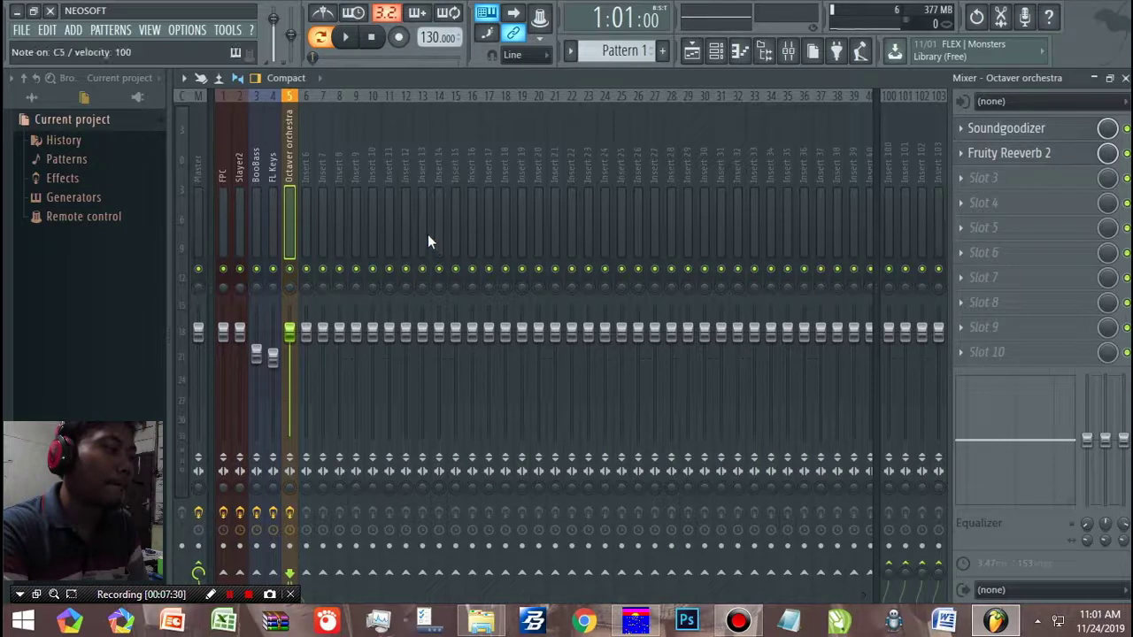
{"action": "key", "text": "q"}
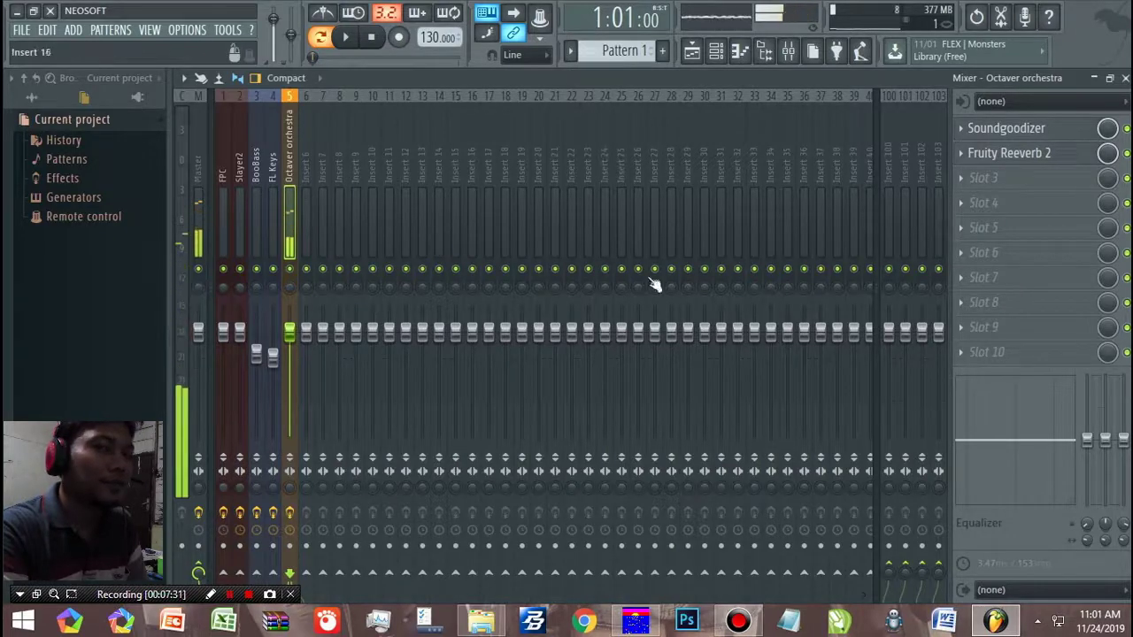
Step: Load Fruity Limiter in slot 10 of the Octaver orchestra track with the Max loudness preset and close its window
{"action": "left_click", "coordinate": [960, 352]}
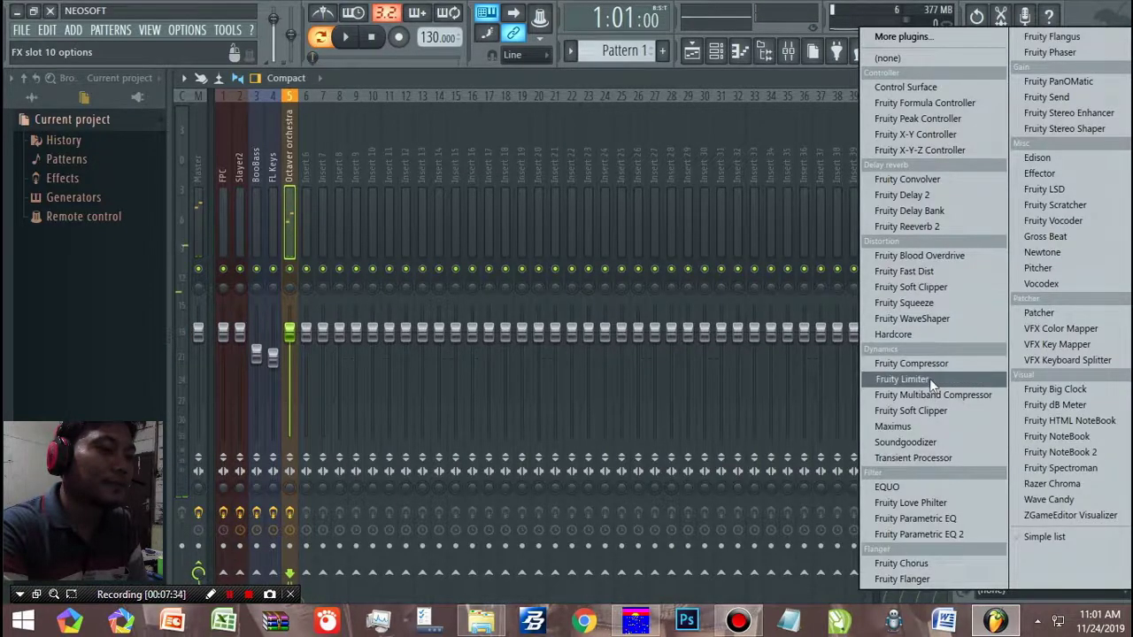
{"action": "left_click", "coordinate": [930, 379]}
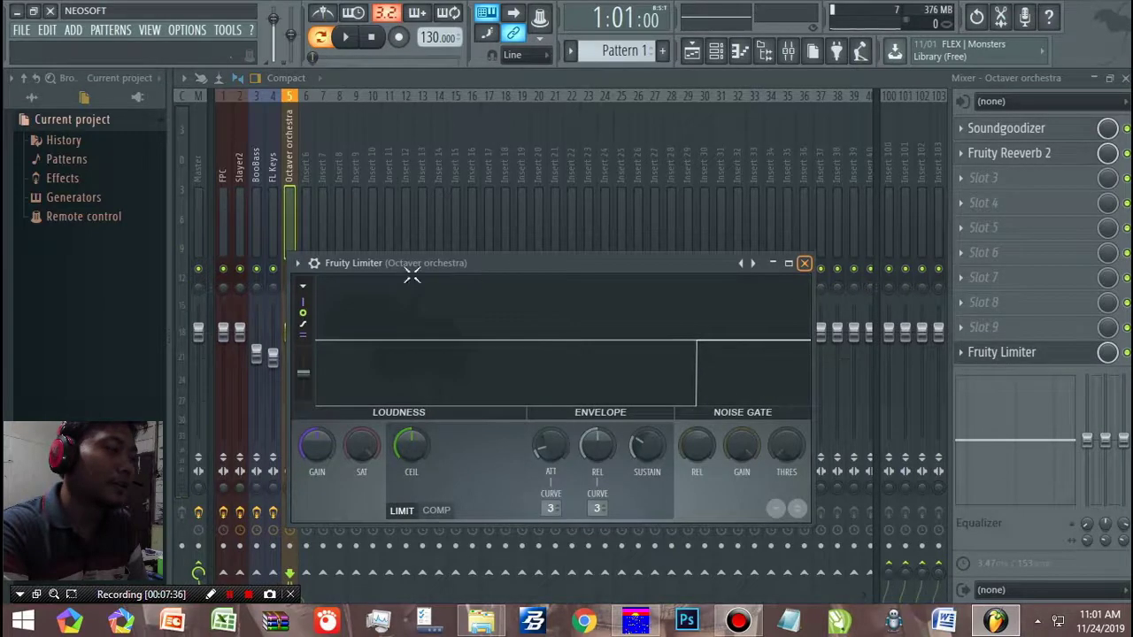
{"action": "left_click", "coordinate": [314, 263]}
{"action": "mouse_move", "coordinate": [337, 291]}
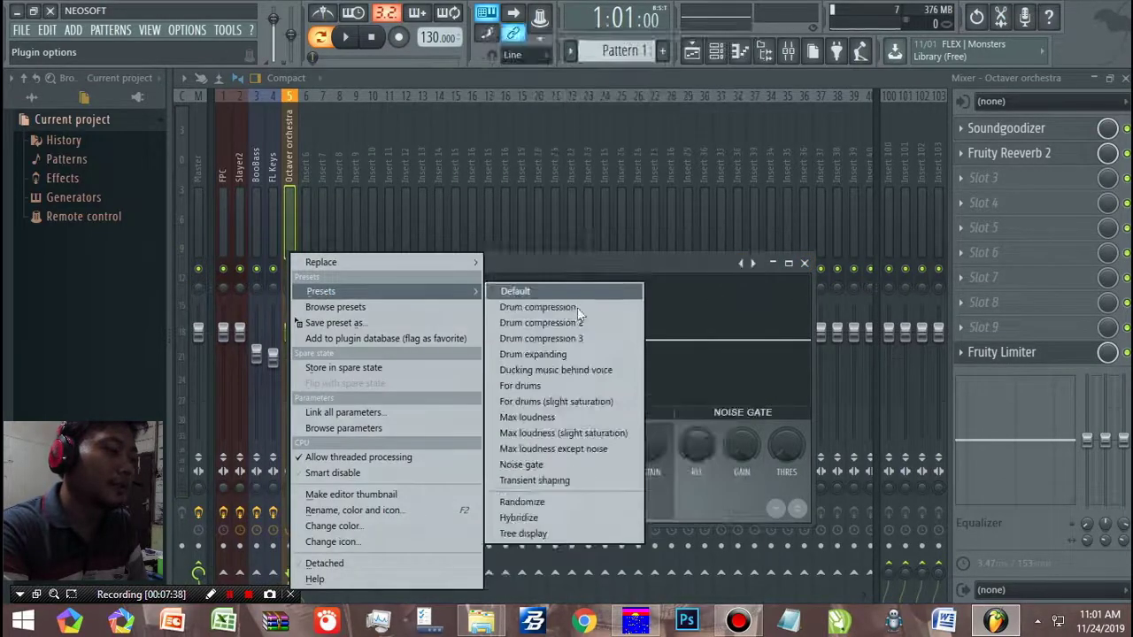
{"action": "left_click", "coordinate": [537, 417]}
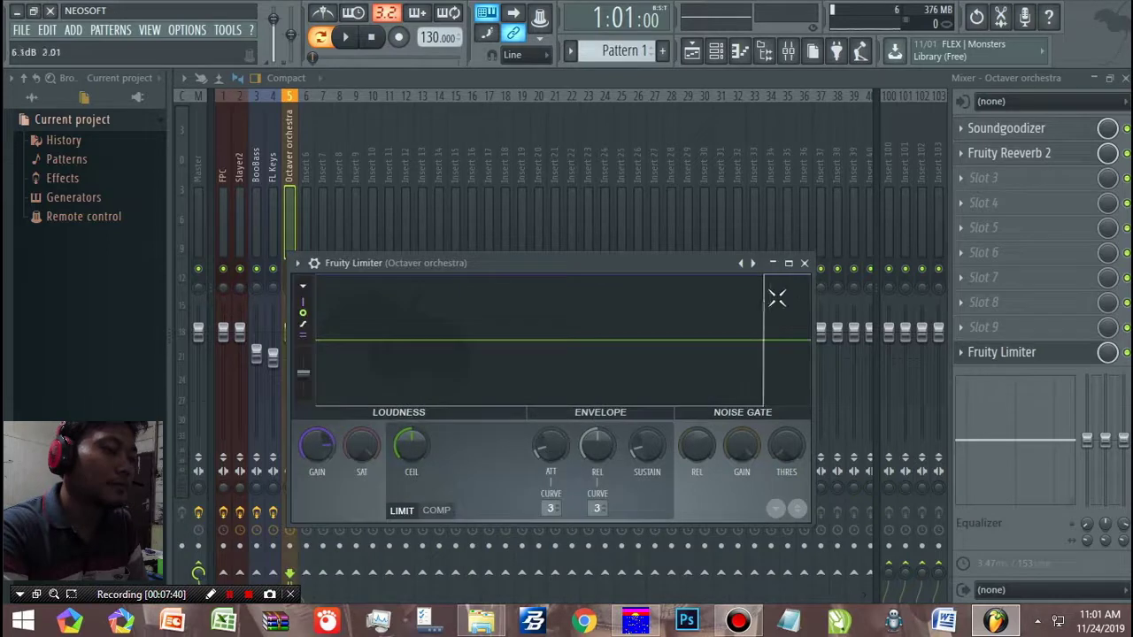
{"action": "left_click", "coordinate": [803, 263]}
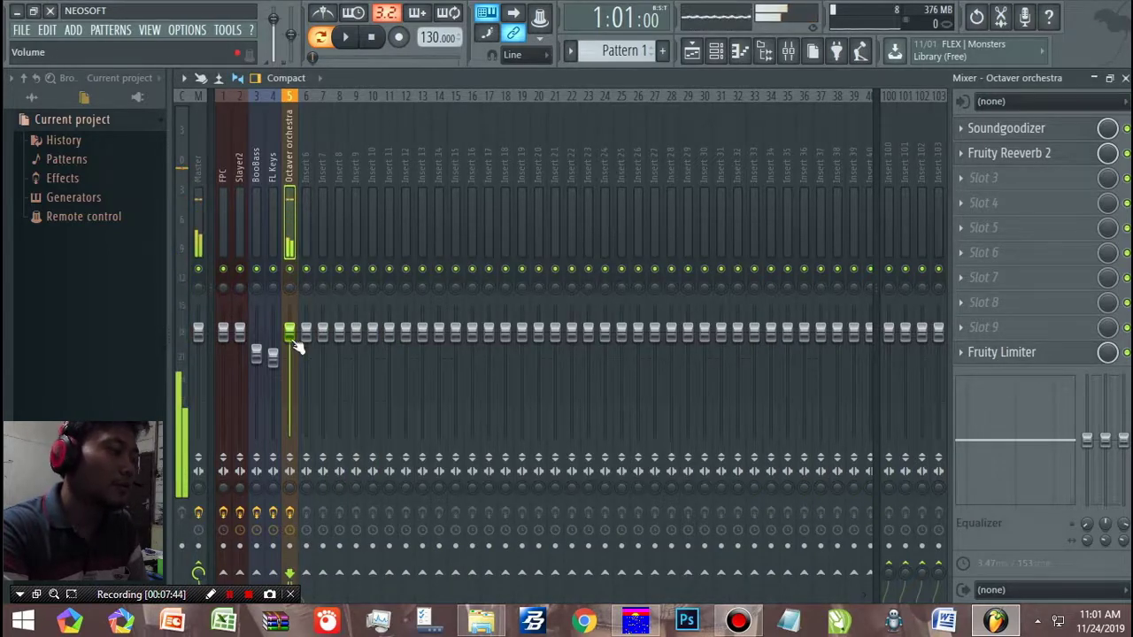
Step: Lower the Octaver orchestra volume fader to slightly below the FL Keys fader while playing test notes
{"action": "left_click_drag", "start_coordinate": [289, 332], "coordinate": [295, 389]}
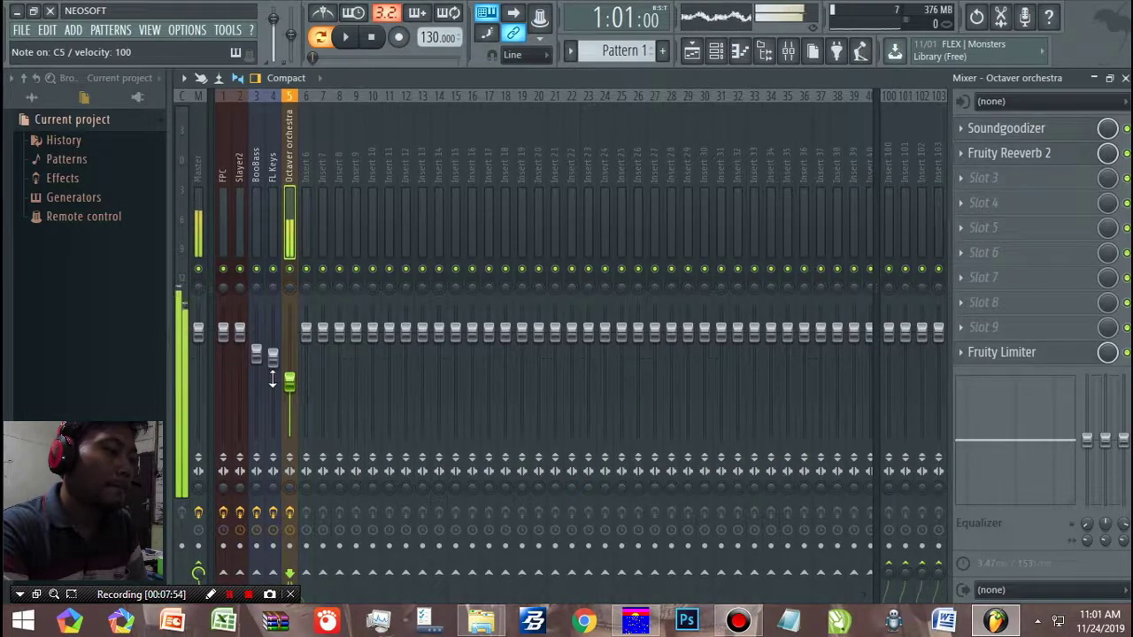
{"action": "left_click_drag", "start_coordinate": [296, 382], "coordinate": [297, 372]}
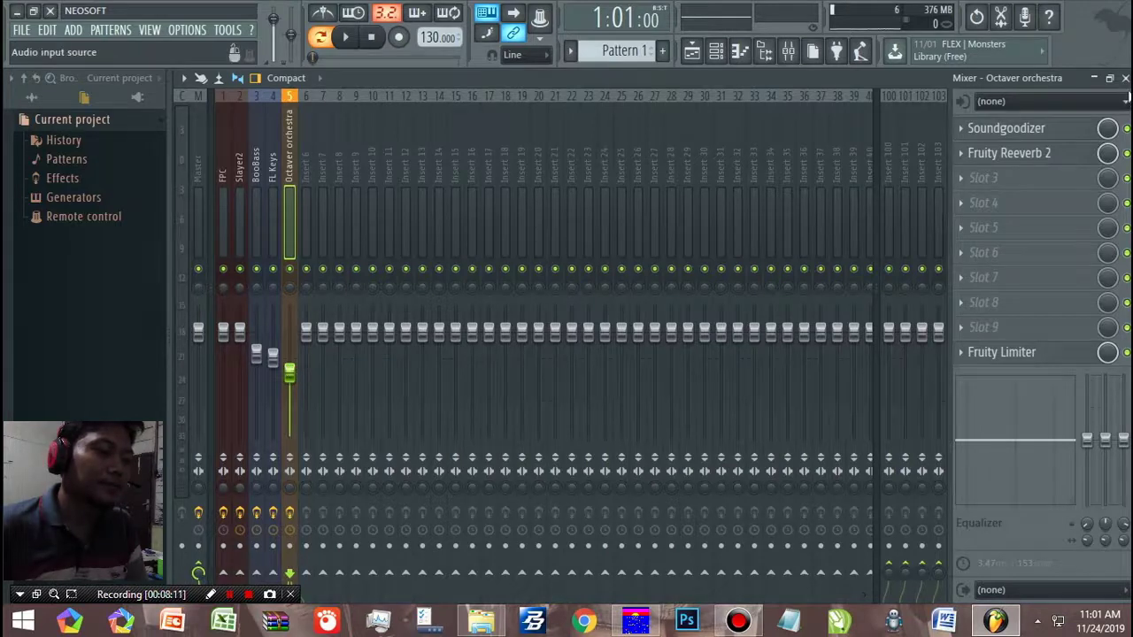
Step: Select the Master track and load Soundgoodizer in slot 1 and Fruity Reeverb 2 in slot 2
{"action": "left_click", "coordinate": [276, 171]}
{"action": "left_click", "coordinate": [197, 163]}
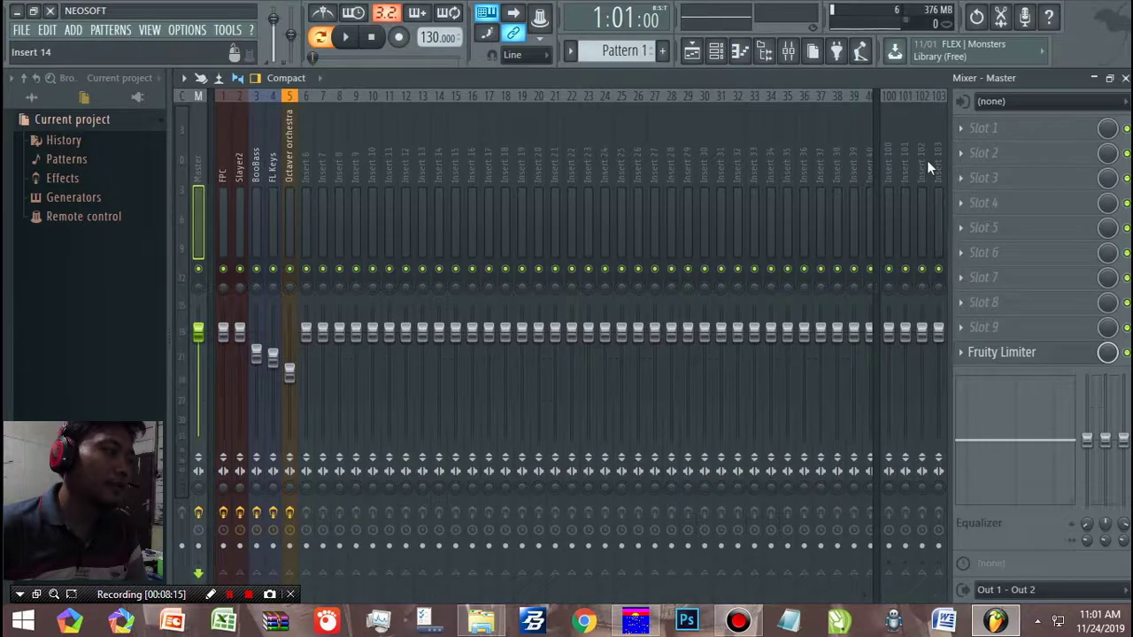
{"action": "left_click", "coordinate": [1009, 129]}
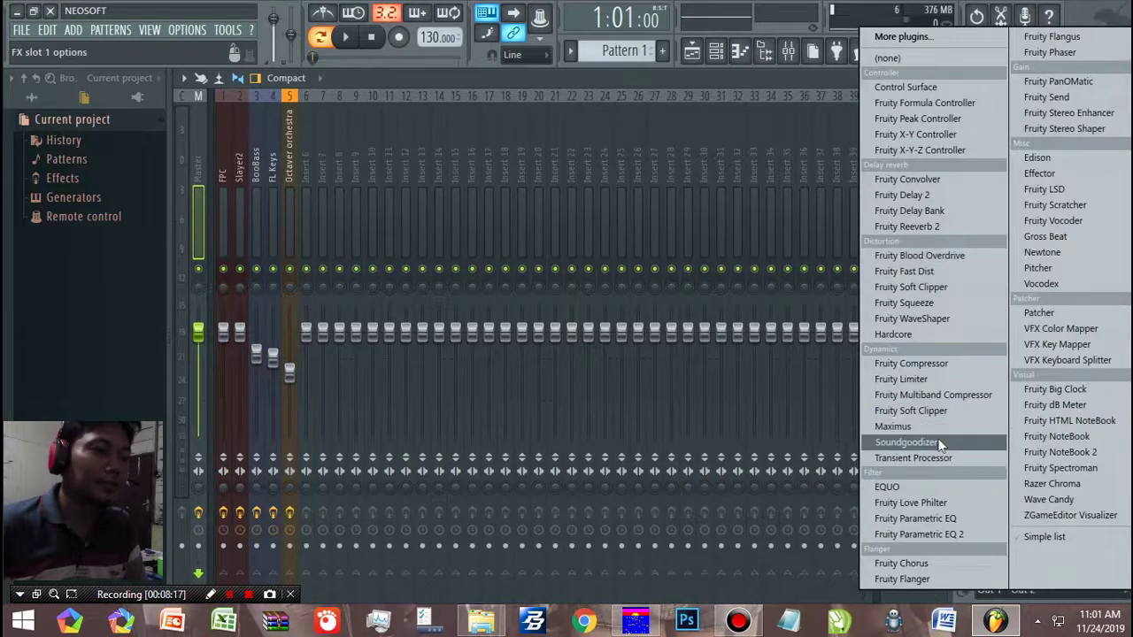
{"action": "left_click", "coordinate": [936, 445]}
{"action": "left_click", "coordinate": [968, 155]}
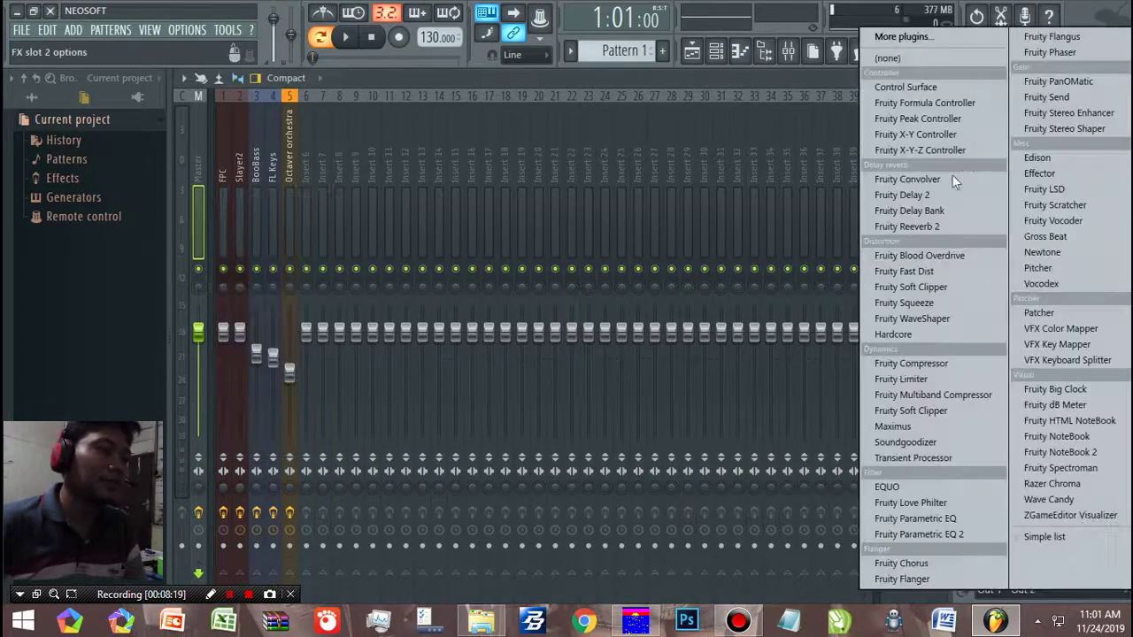
{"action": "left_click", "coordinate": [932, 227]}
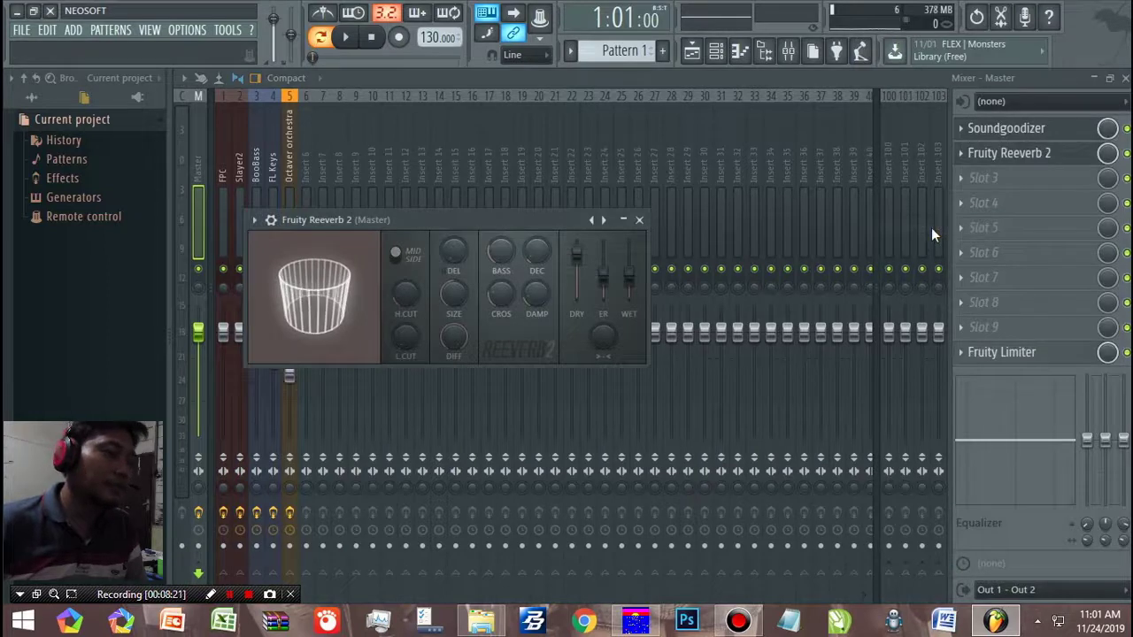
Step: Apply the Small Studio preset to the Master track's Fruity Reeverb 2 and close the reverb and Soundgoodizer windows
{"action": "left_click", "coordinate": [254, 219]}
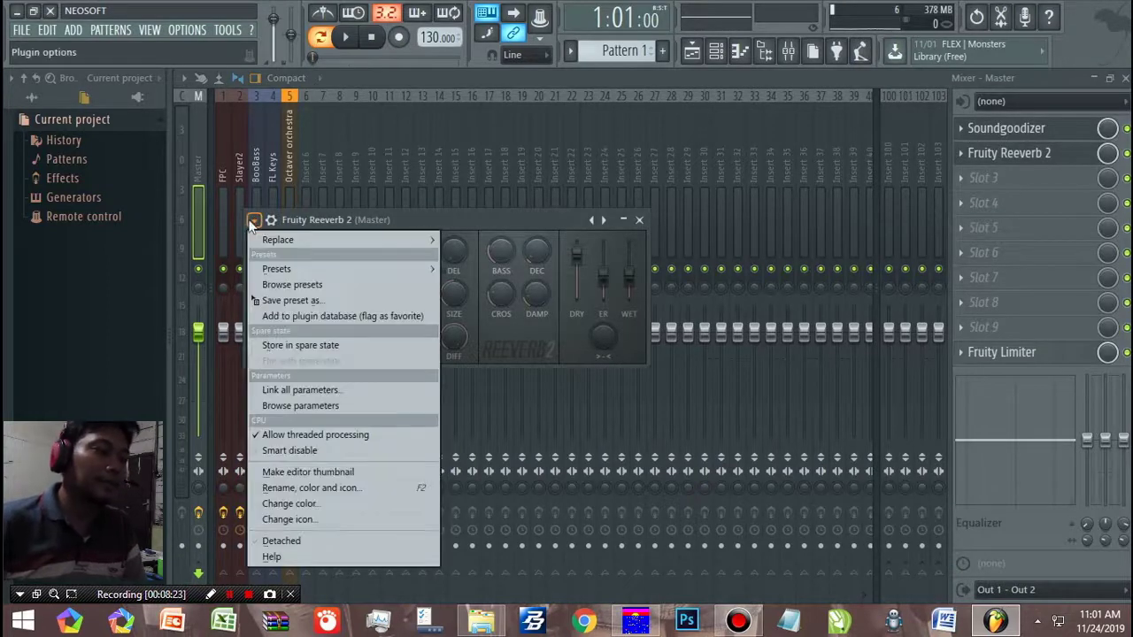
{"action": "mouse_move", "coordinate": [425, 270]}
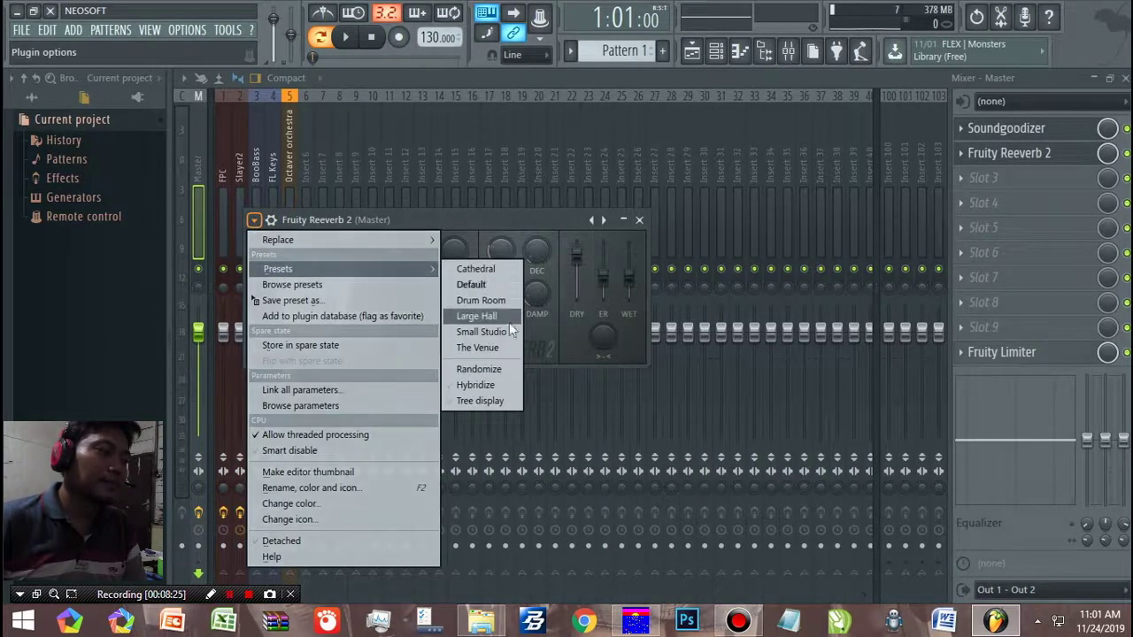
{"action": "left_click", "coordinate": [465, 331]}
{"action": "left_click", "coordinate": [640, 220]}
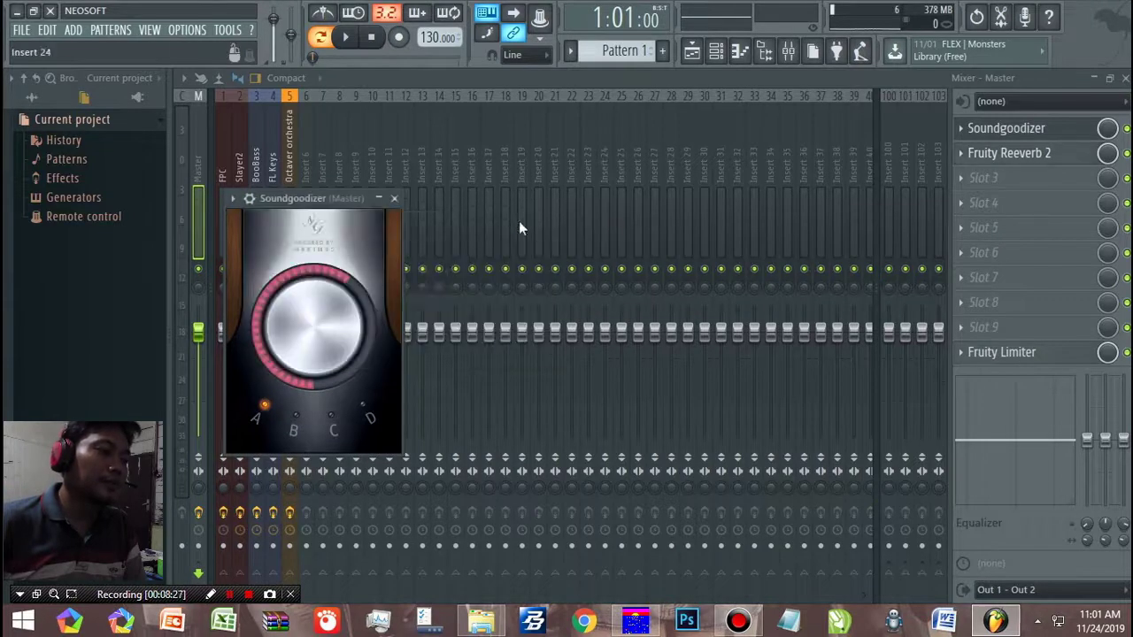
{"action": "left_click", "coordinate": [394, 198]}
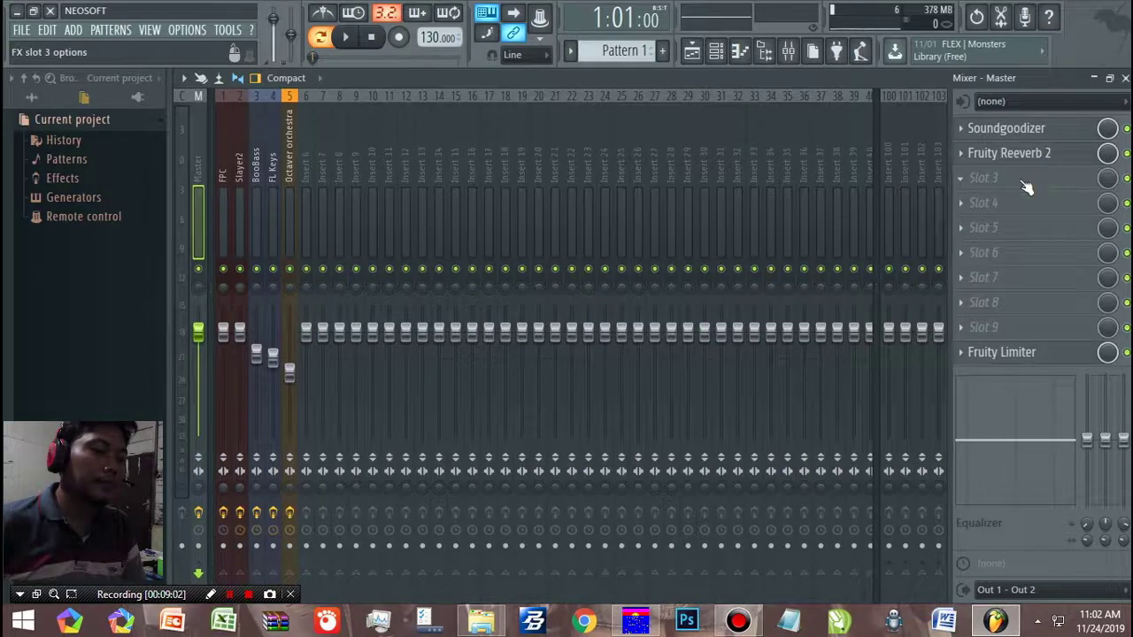
Step: Load the EQUO graphic equalizer in slot 3 of the Master track
{"action": "left_click", "coordinate": [1027, 181]}
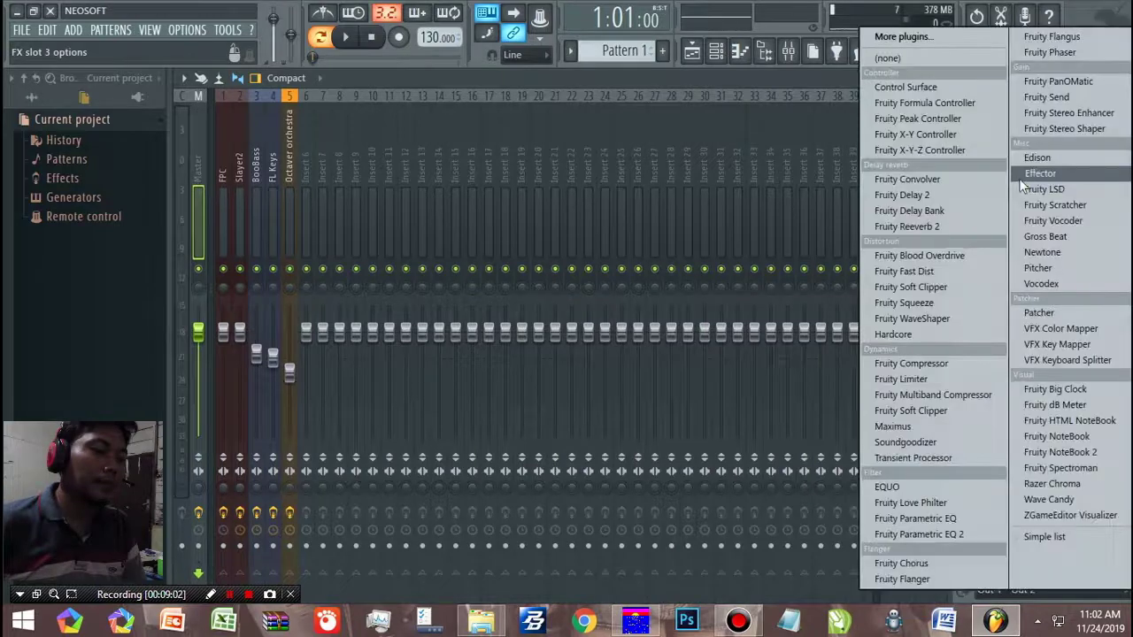
{"action": "left_click", "coordinate": [888, 487]}
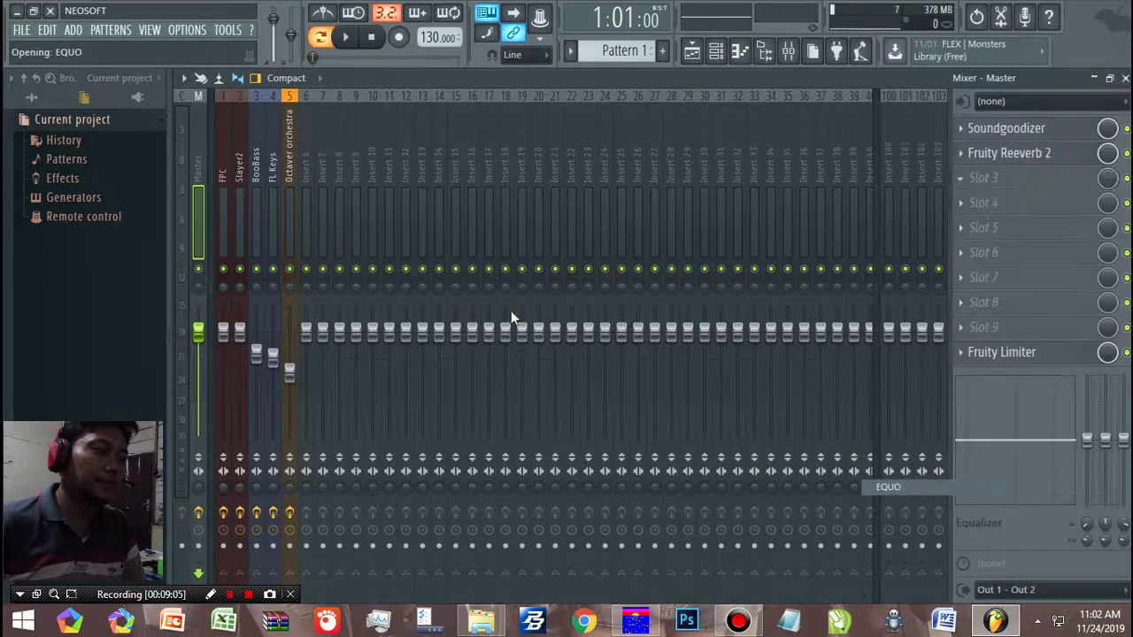
{"action": "left_click_drag", "start_coordinate": [457, 251], "coordinate": [524, 186]}
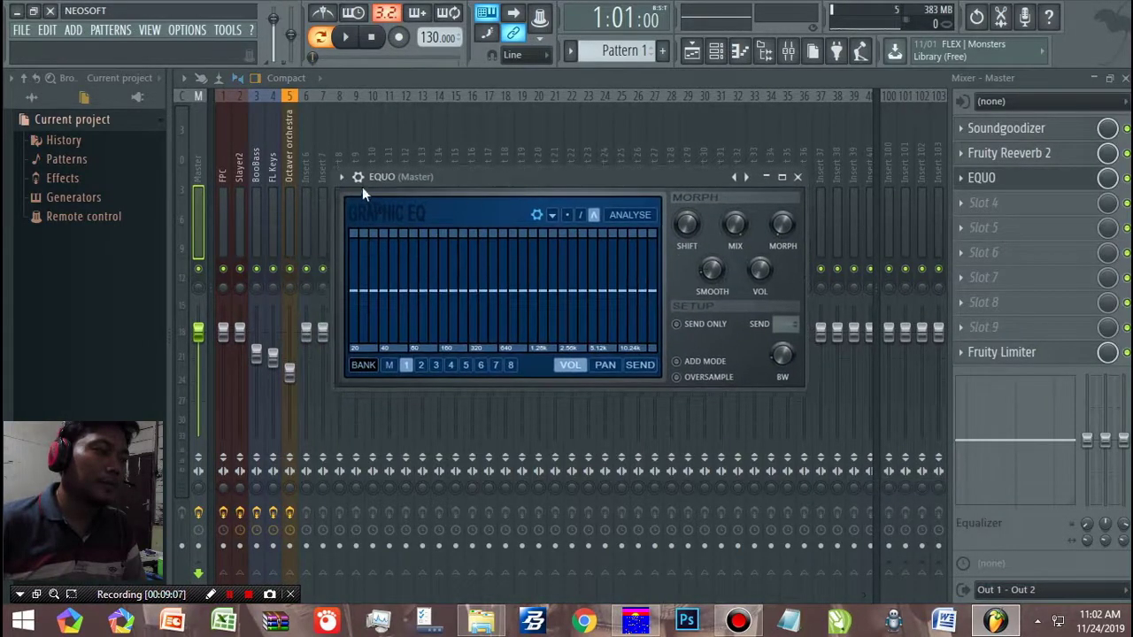
Step: Apply the Stereo separation preset to the Master EQUO, switch to bank 7 and close its window
{"action": "left_click", "coordinate": [341, 177]}
{"action": "mouse_move", "coordinate": [370, 229]}
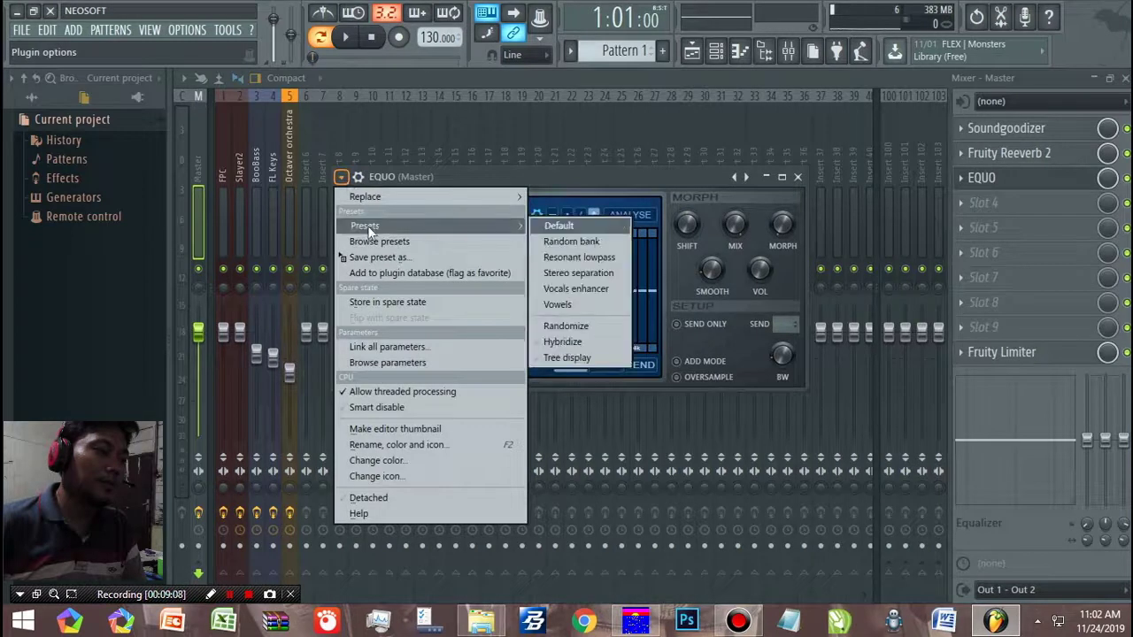
{"action": "left_click", "coordinate": [580, 274]}
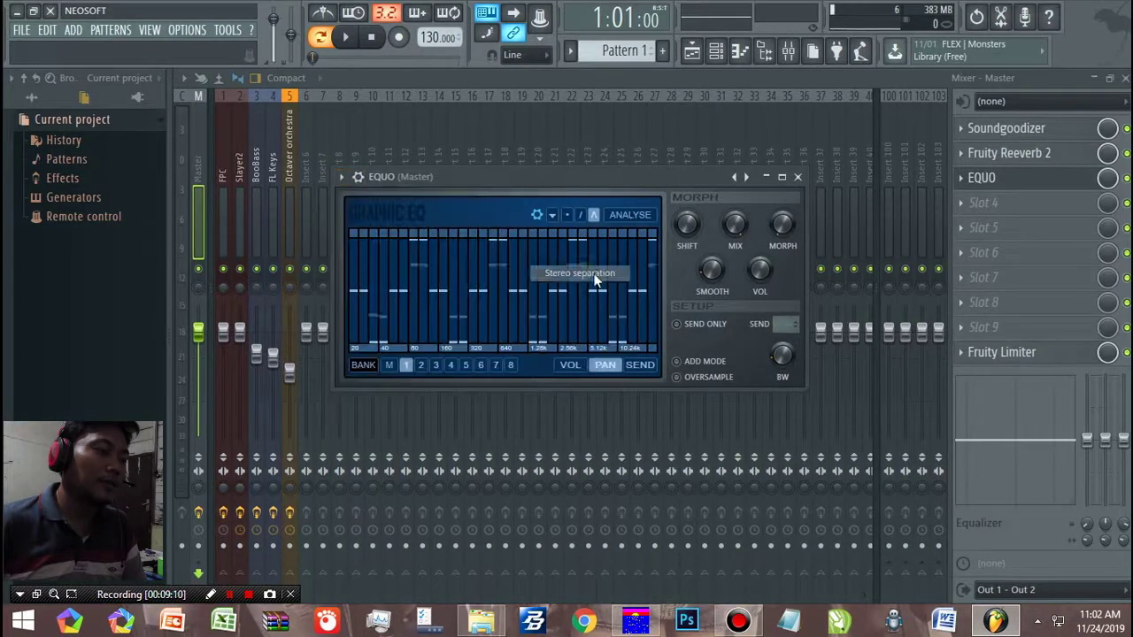
{"action": "left_click", "coordinate": [499, 370]}
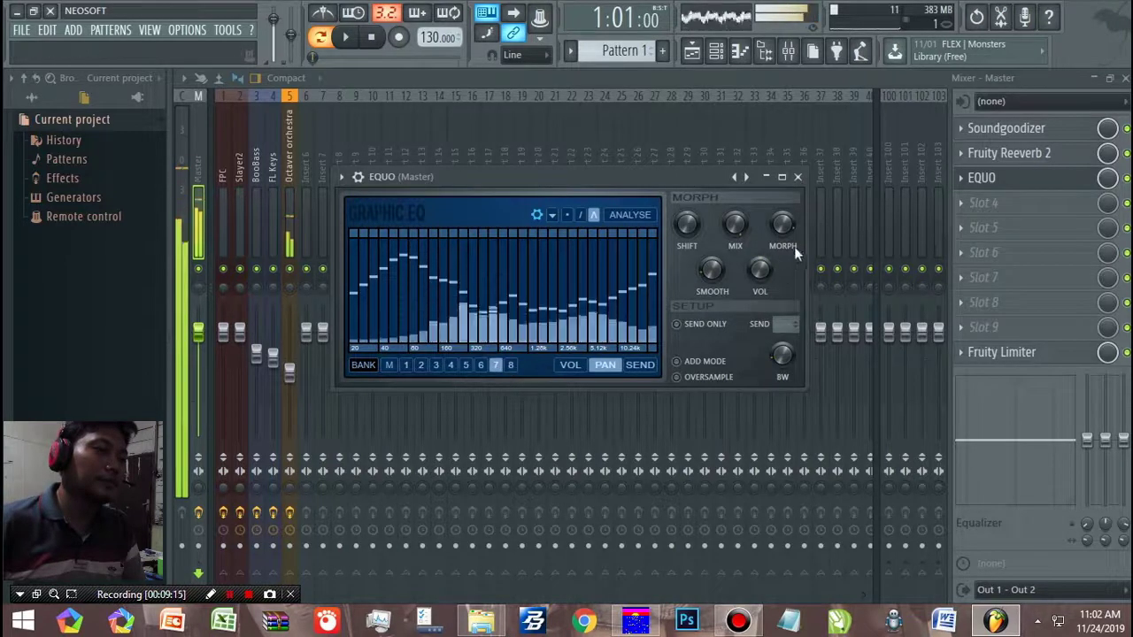
{"action": "left_click", "coordinate": [798, 178]}
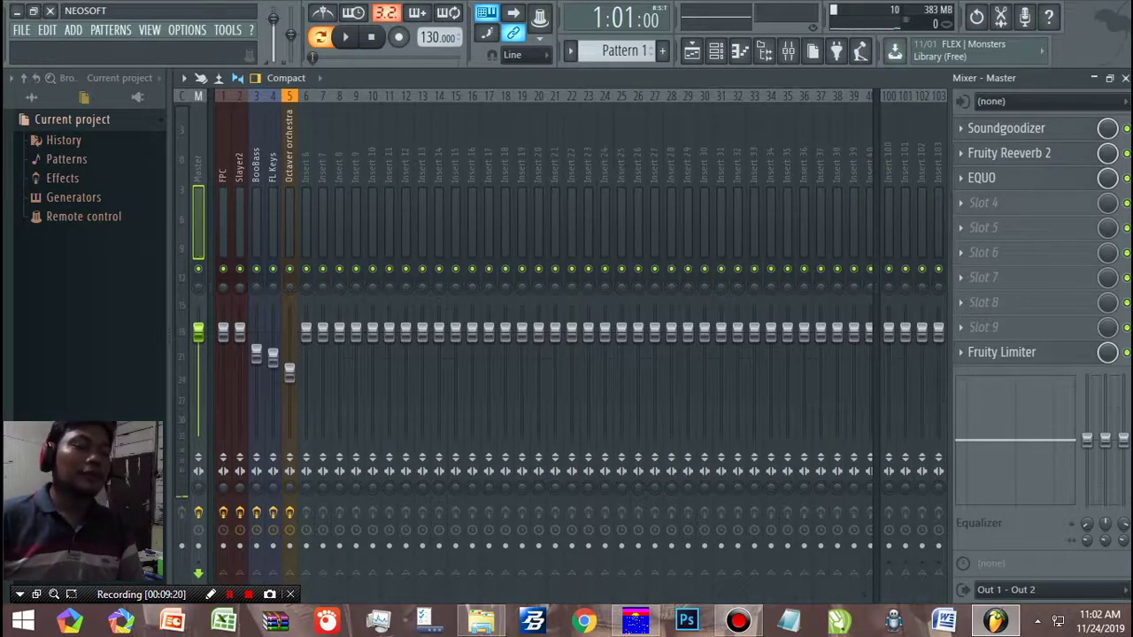
Step: Close the mixer and show the playlist with the channel rack over it
{"action": "left_click", "coordinate": [1125, 78]}
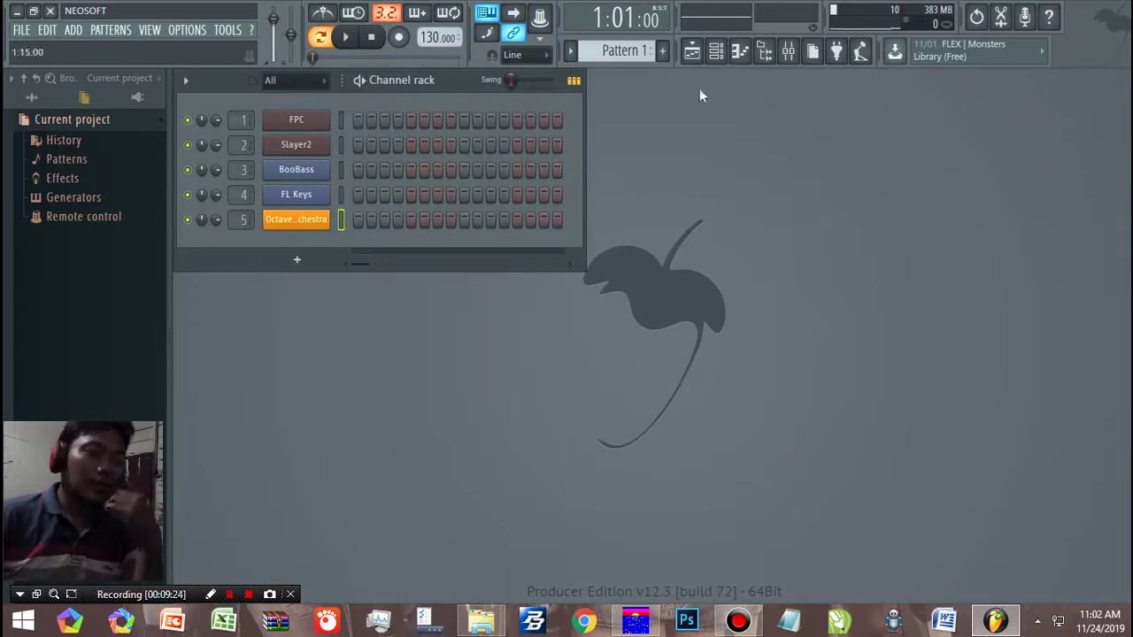
{"action": "left_click", "coordinate": [694, 55]}
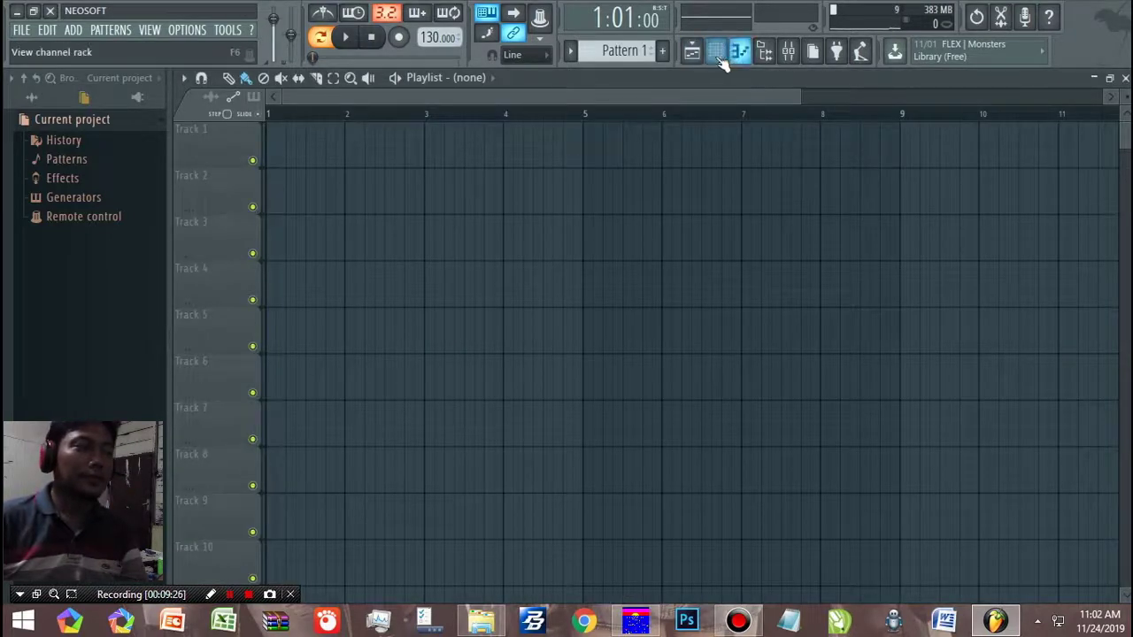
{"action": "left_click", "coordinate": [717, 51]}
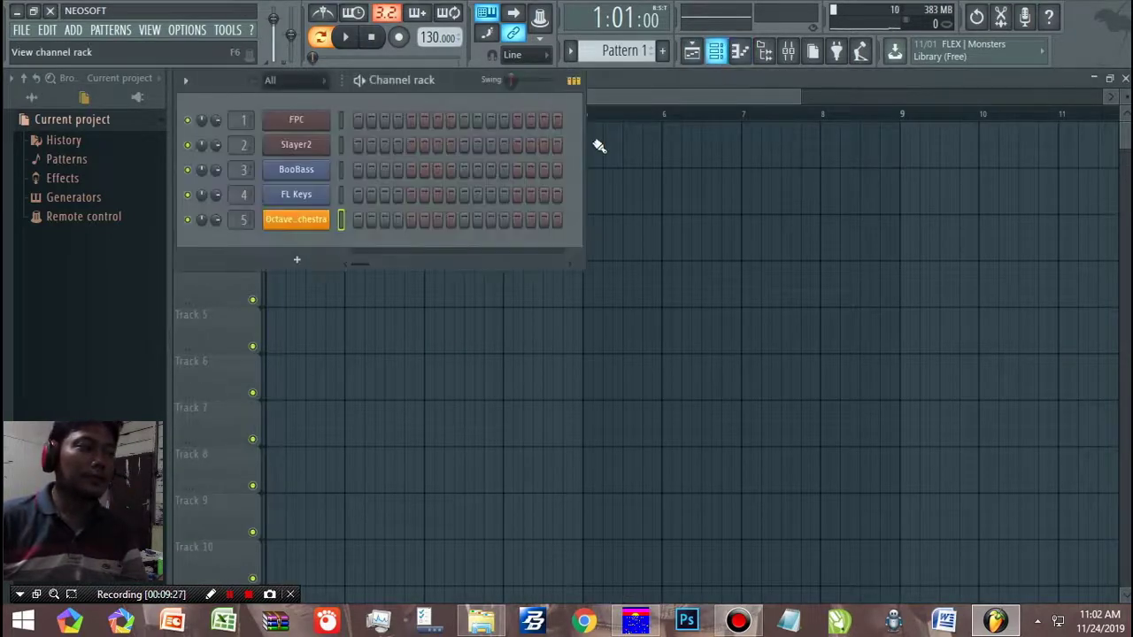
Step: Start saving the project and choose the folder Data > Bahan Video > Projek Lagu on the GAMES (E:) drive
{"action": "left_click", "coordinate": [20, 30]}
{"action": "left_click", "coordinate": [34, 102]}
{"action": "scroll", "coordinate": [129, 154], "scroll_direction": "down", "scroll_amount": 2}
{"action": "scroll", "coordinate": [124, 204], "scroll_direction": "up", "scroll_amount": 2}
{"action": "scroll", "coordinate": [123, 222], "scroll_direction": "down", "scroll_amount": 3}
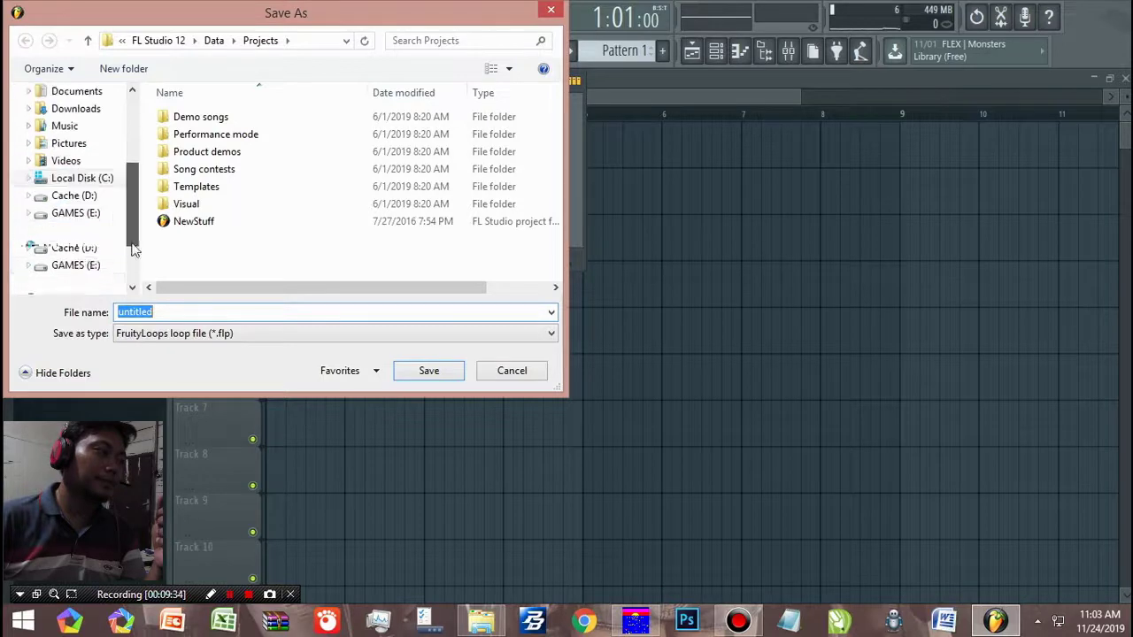
{"action": "left_click", "coordinate": [30, 163]}
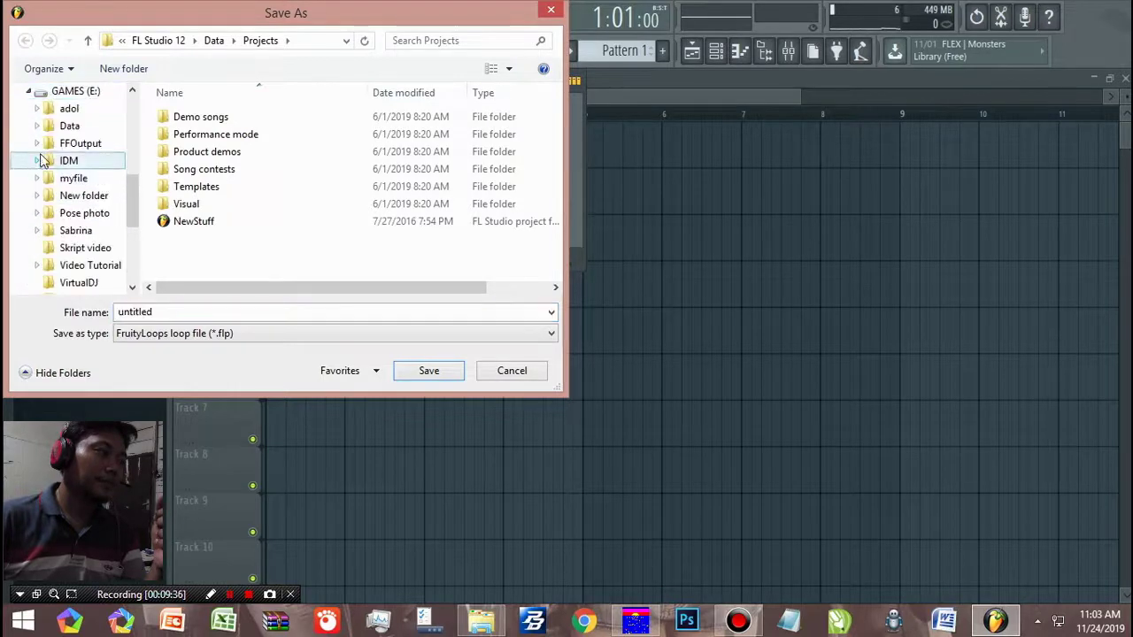
{"action": "left_click", "coordinate": [37, 126]}
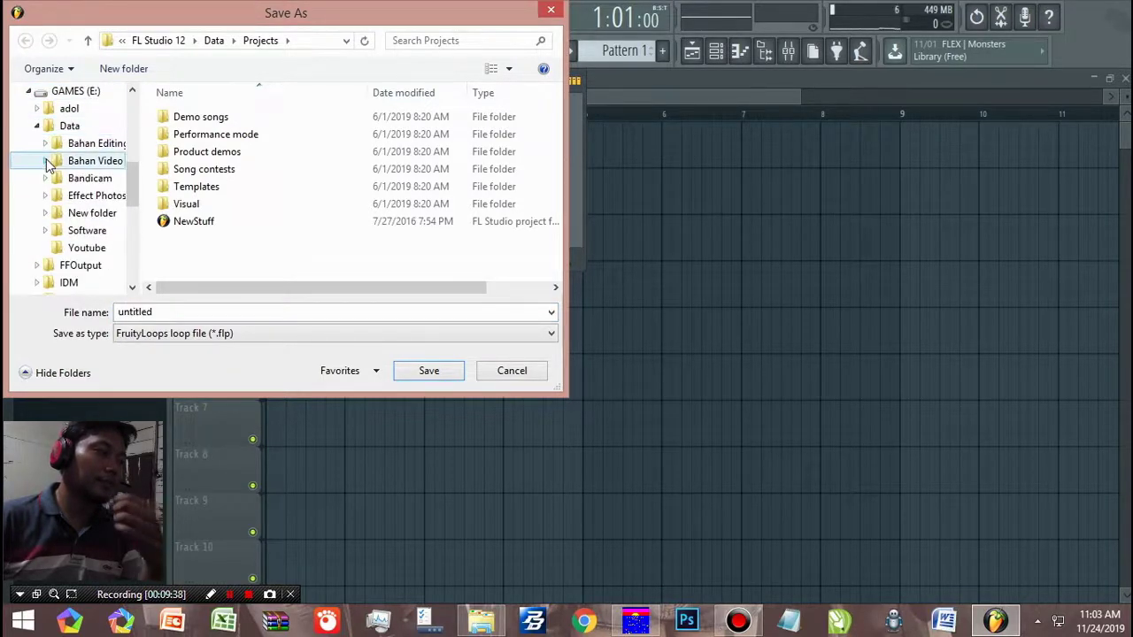
{"action": "left_click", "coordinate": [45, 160]}
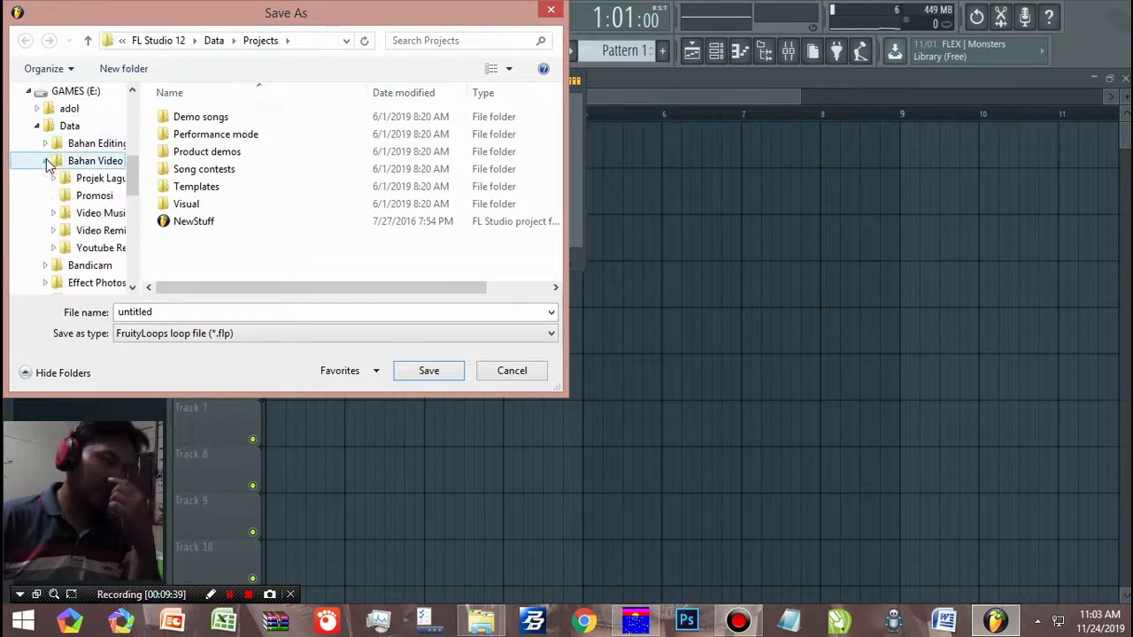
{"action": "left_click", "coordinate": [89, 180]}
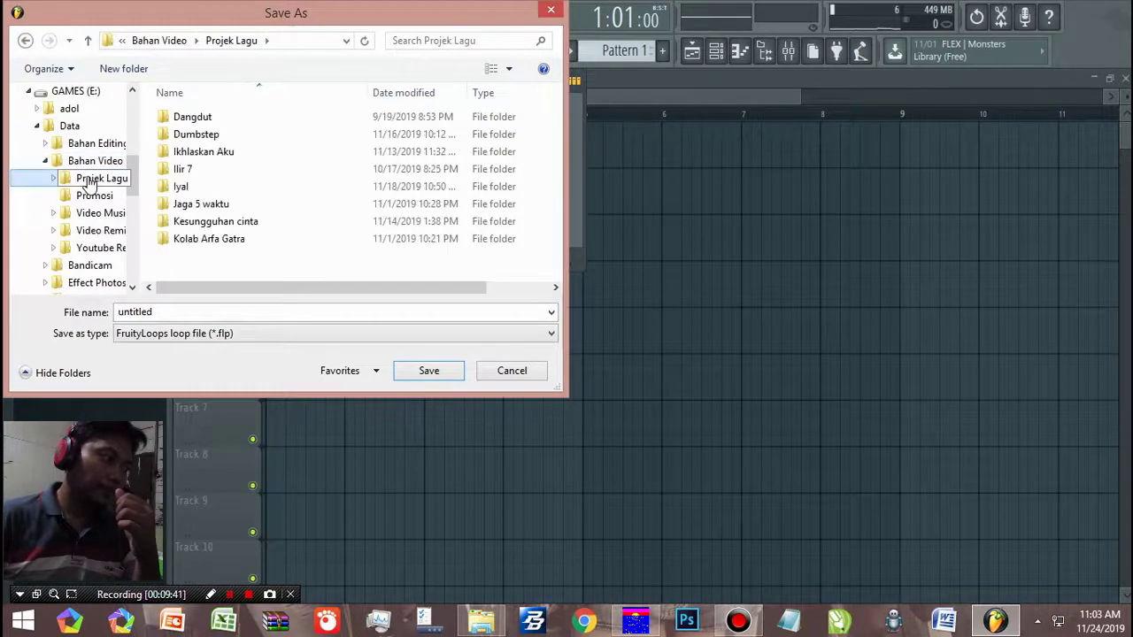
Step: Save the project under the file name Template Band Studio and return to the desktop
{"action": "left_click", "coordinate": [168, 311]}
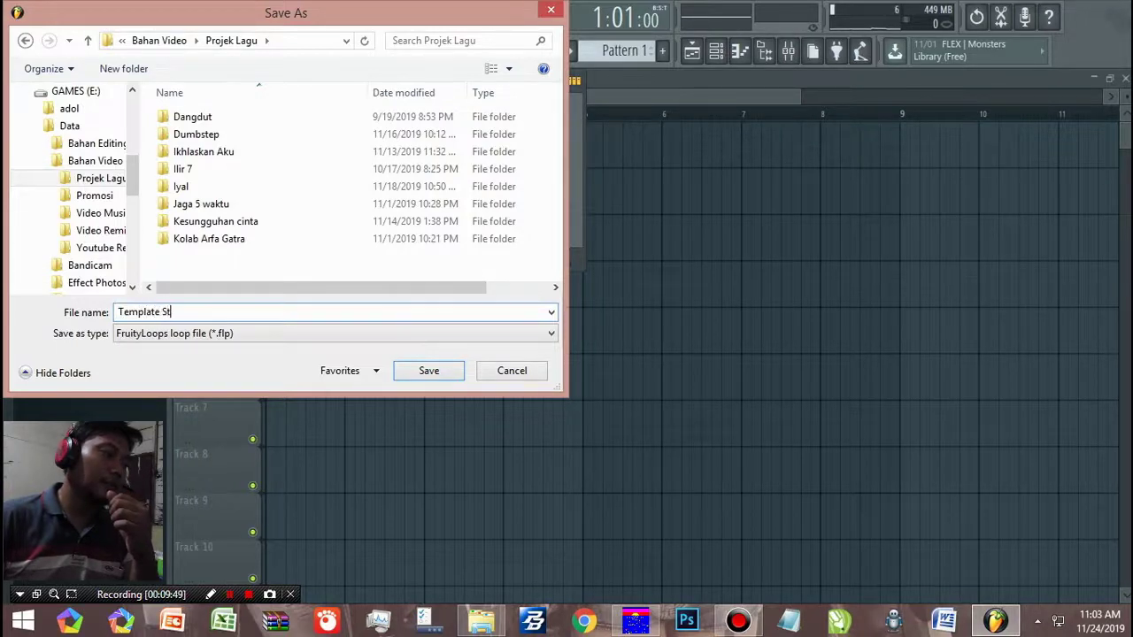
{"action": "type", "text": "Template "}
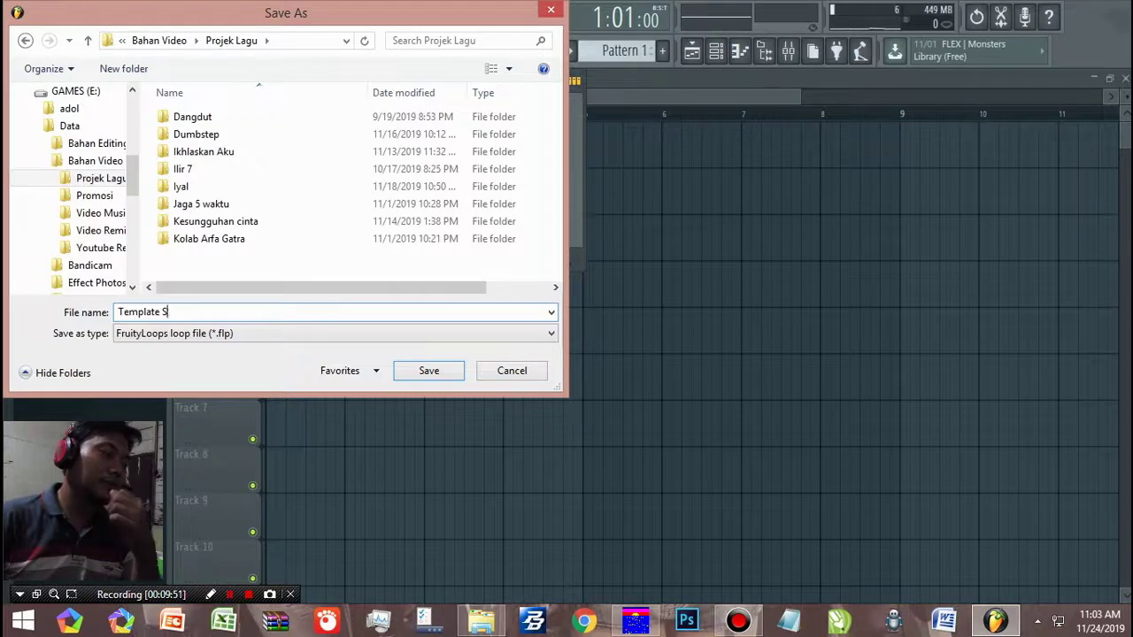
{"action": "type", "text": "Band Studio"}
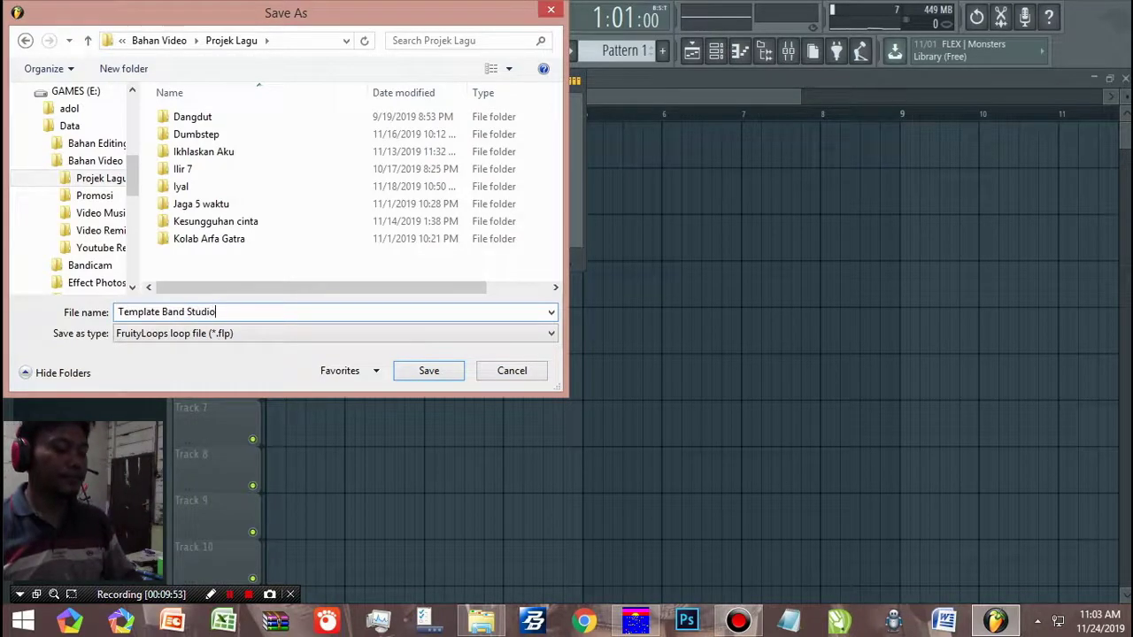
{"action": "key", "text": "Return"}
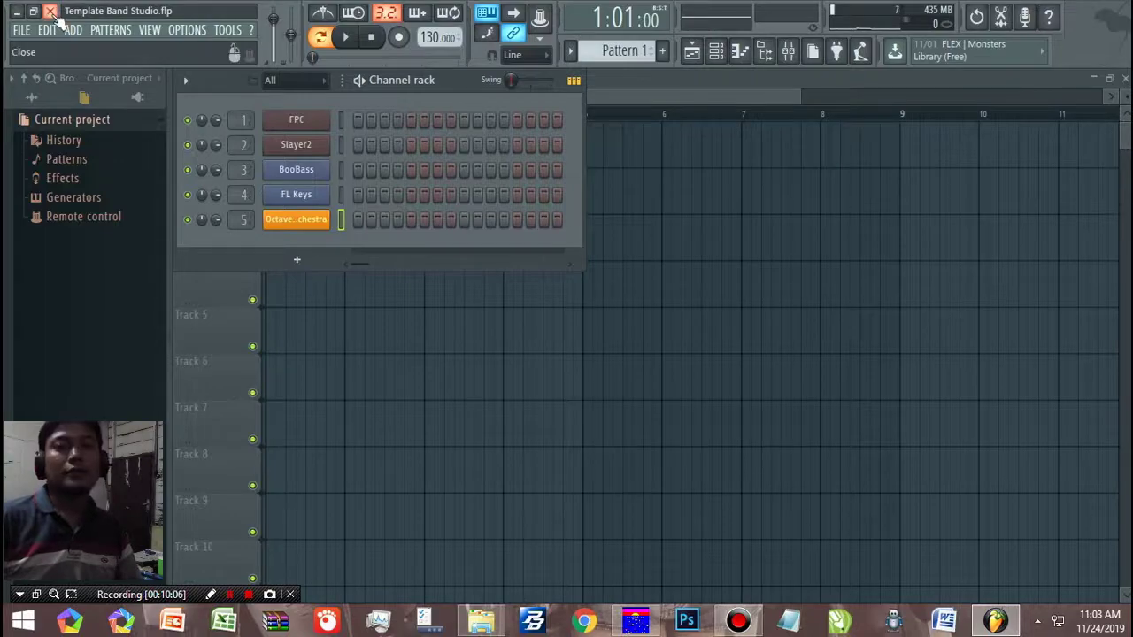
{"action": "key", "text": "super+d"}
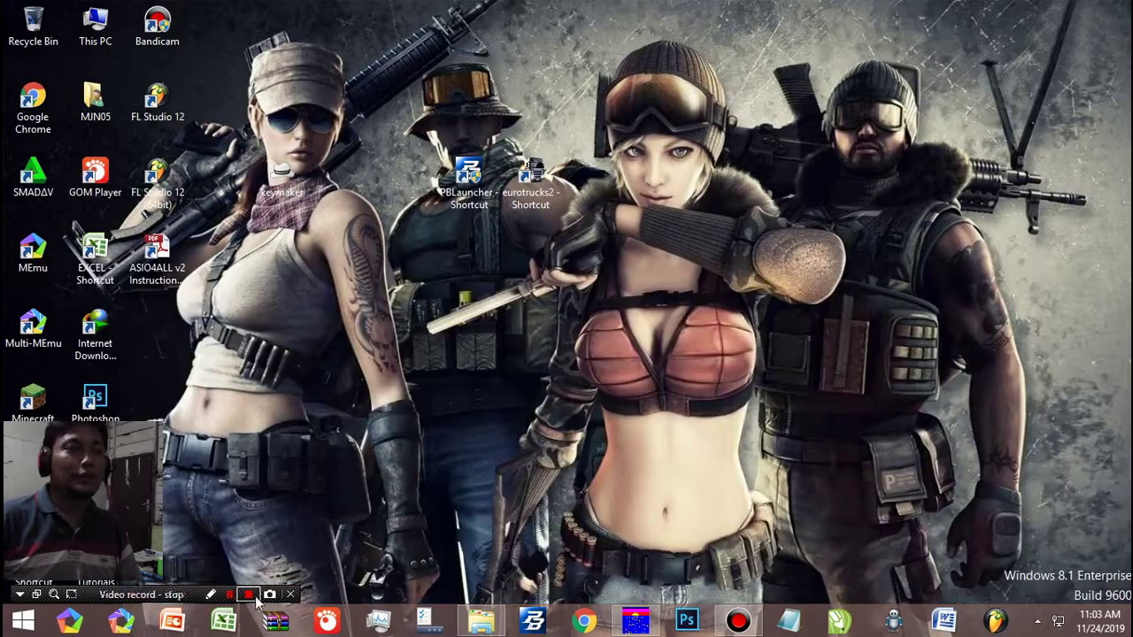